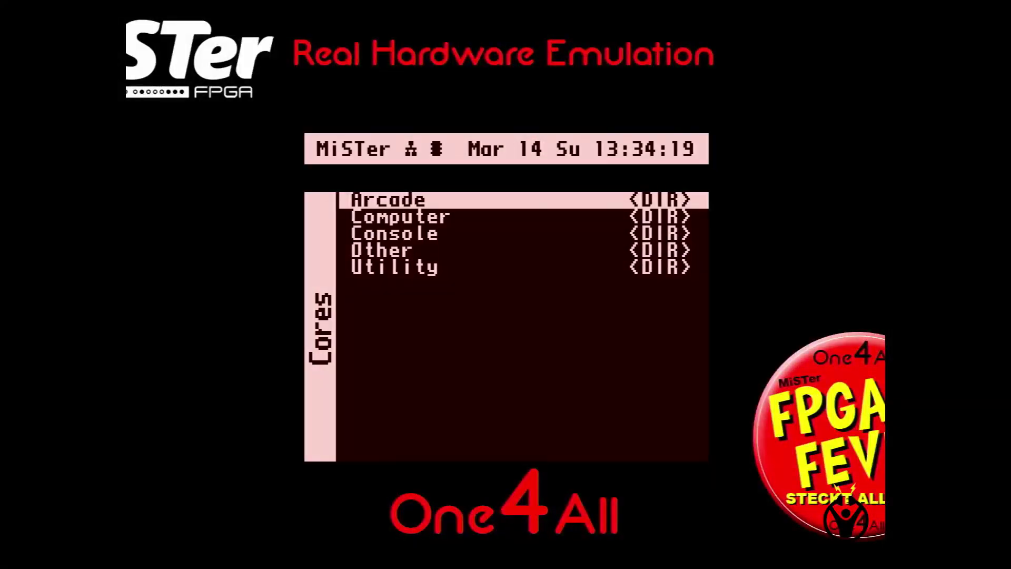
Launch the AtariST core from the Computer cores folder.
key(Down)
key(Down)
key(Up)
key(Return)
key(Down)
key(Down)
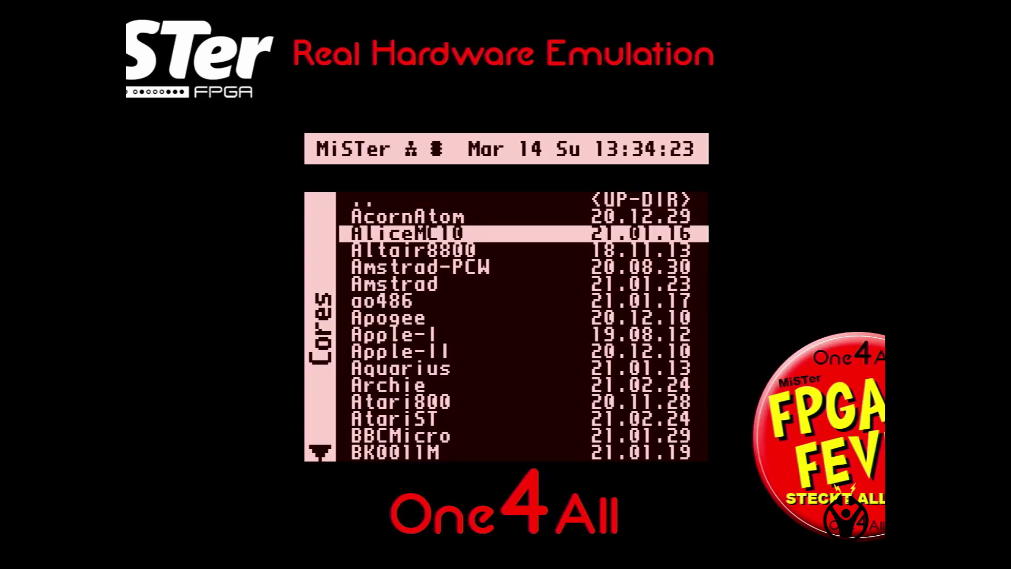
key(Down)
key(Down)
key(Down)
key(Down)
key(Down)
key(Down)
key(Down)
key(Down)
key(Down)
key(Down)
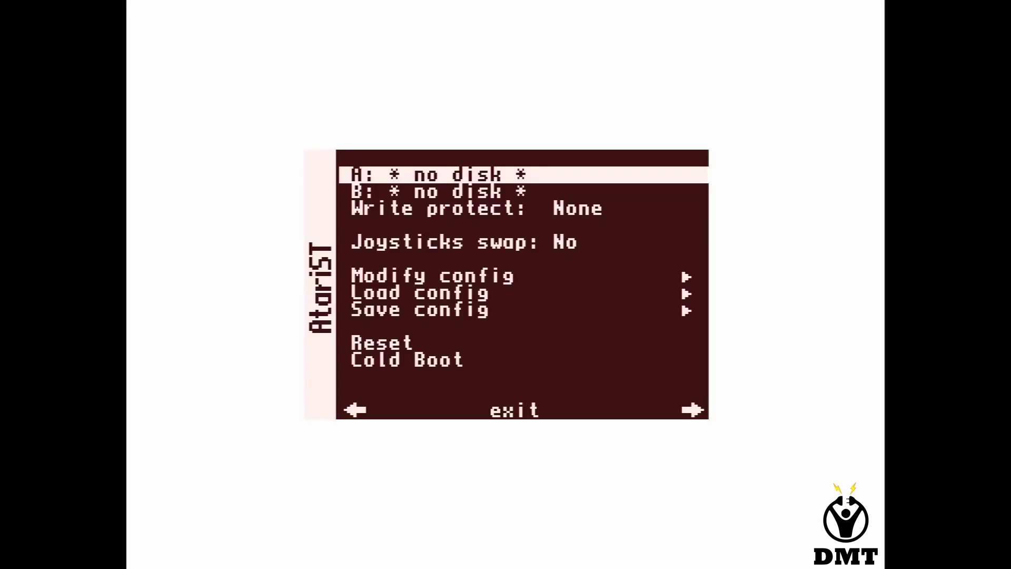
Load a saved AtariST configuration from the OSD and return to the booting machine.
key(Down)
key(Down)
key(Down)
key(Down)
key(Down)
key(Return)
key(Down)
key(Down)
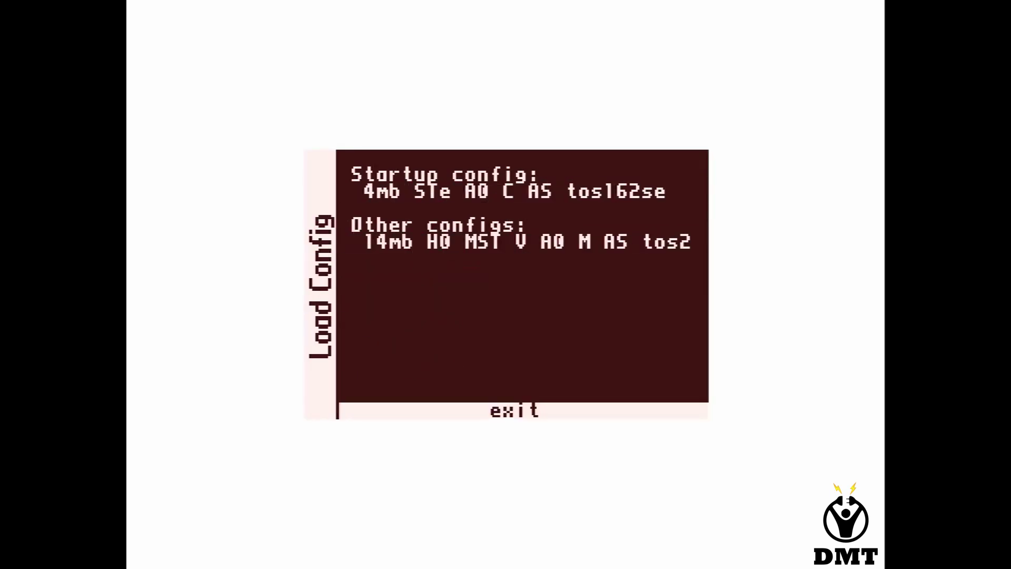
key(Up)
key(Return)
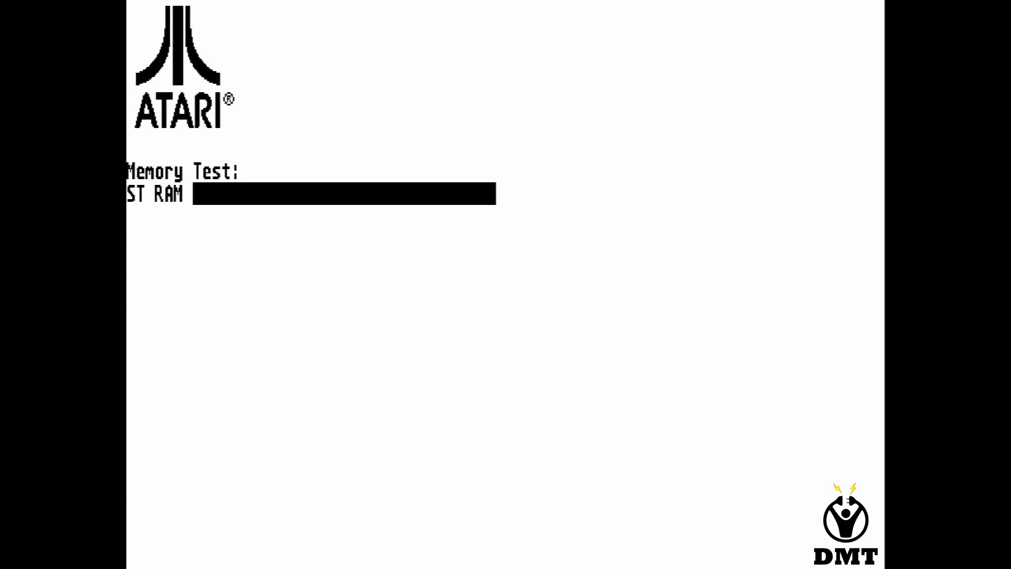
Skip the memory test and open the drive A disk image browser.
key(space)
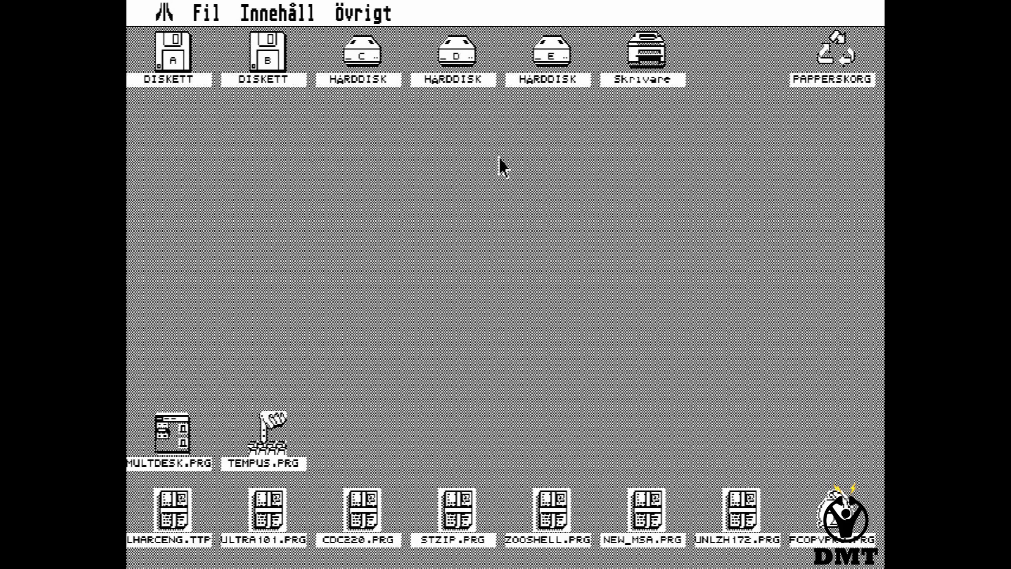
key(F12)
key(Return)
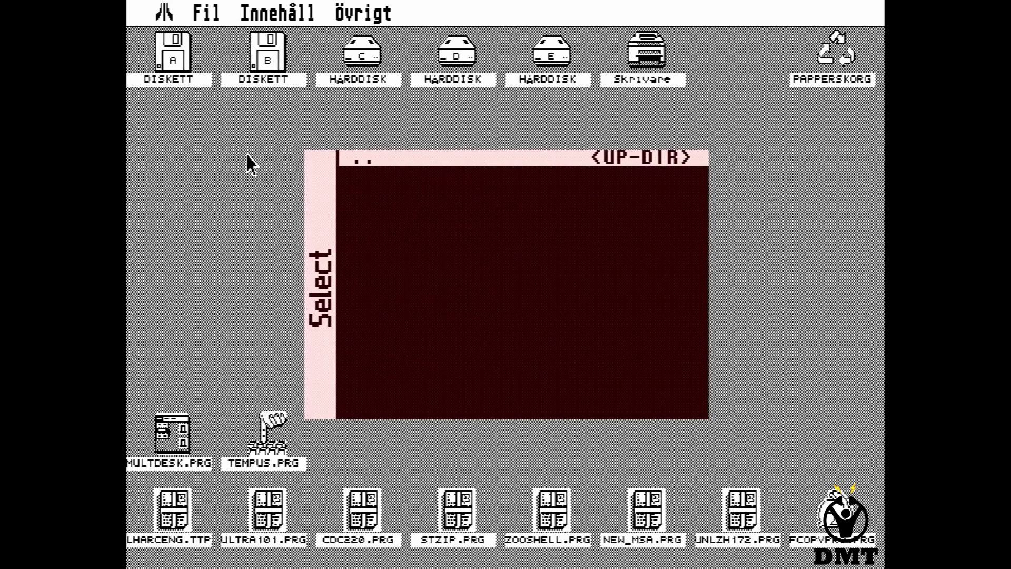
key(Page_Up)
Insert Games and Files > Atari ST > PPP > ppp_1.st into drive A.
key(g)
key(Down)
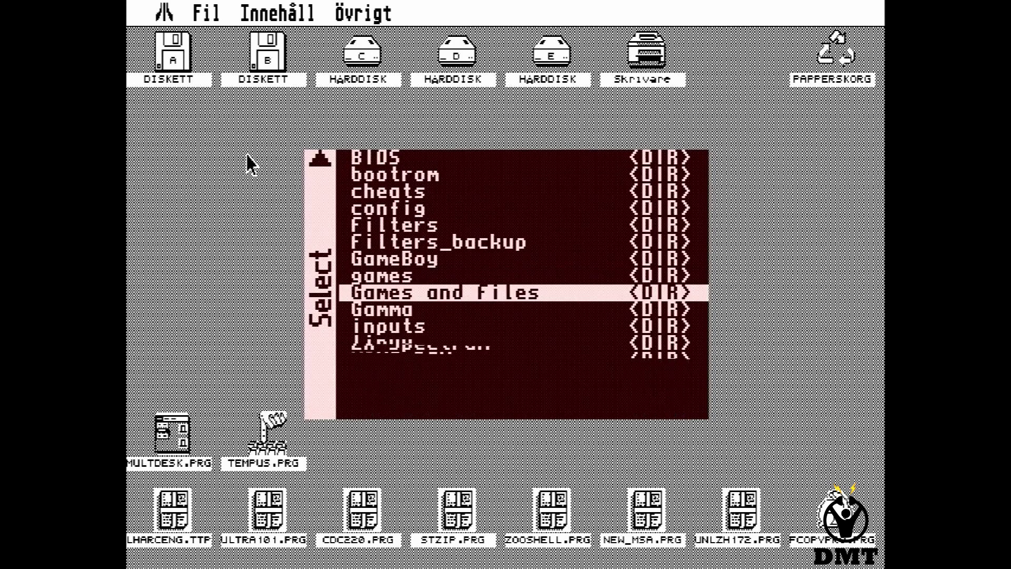
key(Return)
key(Down)
key(Down)
key(Down)
key(Down)
key(Return)
key(Down)
key(Down)
key(Down)
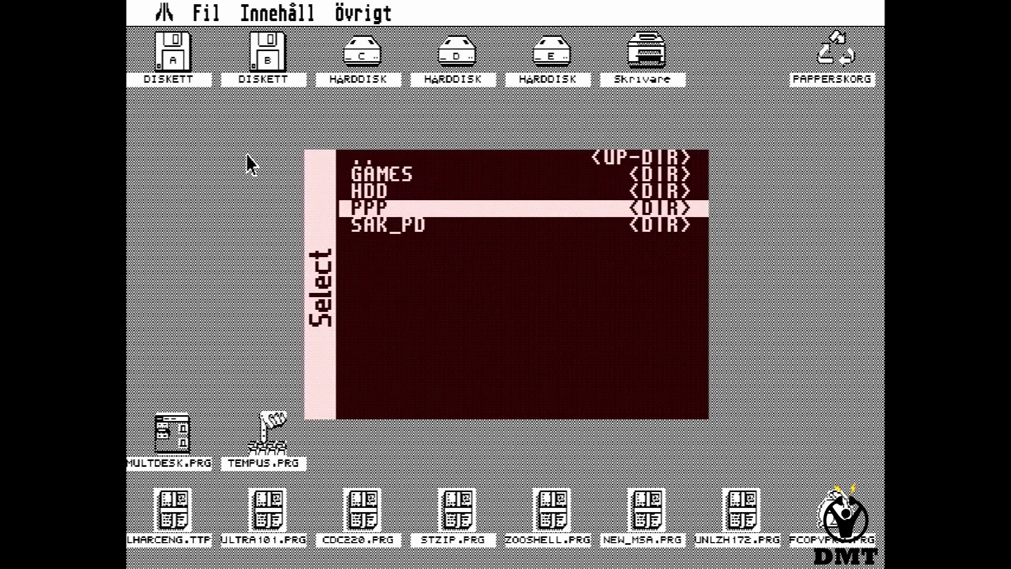
key(Return)
key(Down)
key(Down)
key(Down)
key(Return)
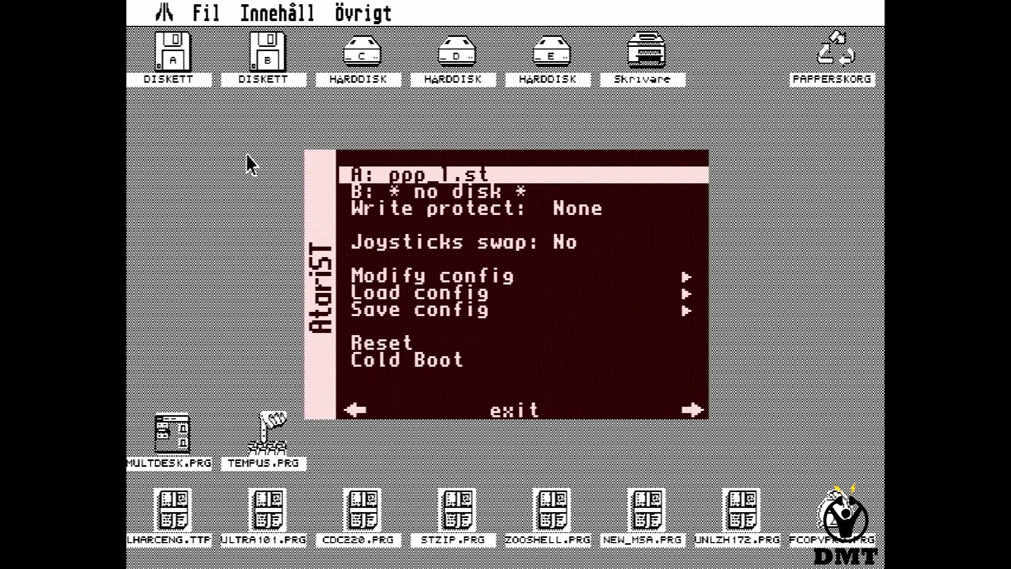
key(F12)
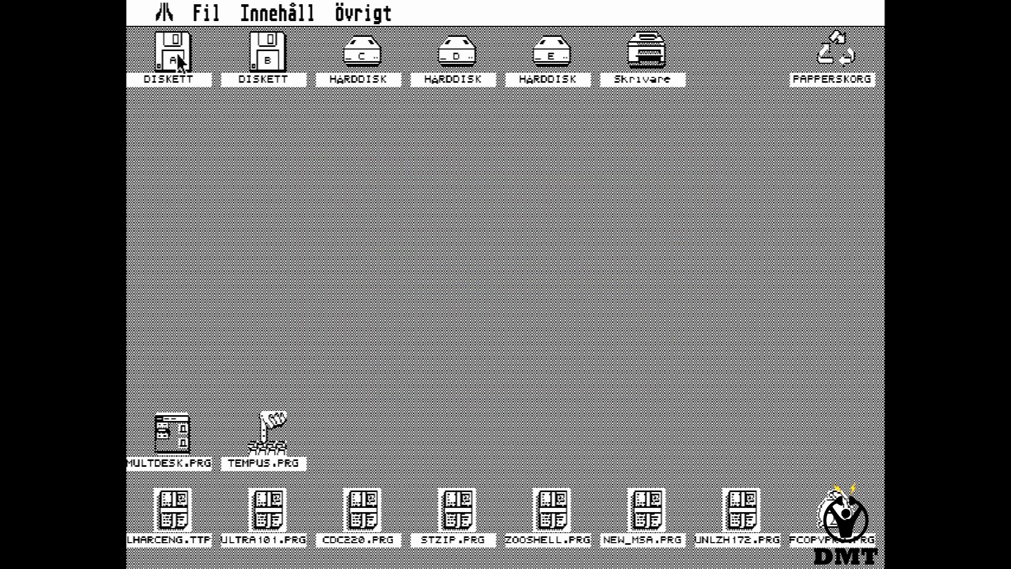
Look through floppy drive A, including the STING126 LZH archive, then close it.
click(179, 61)
double_click(179, 61)
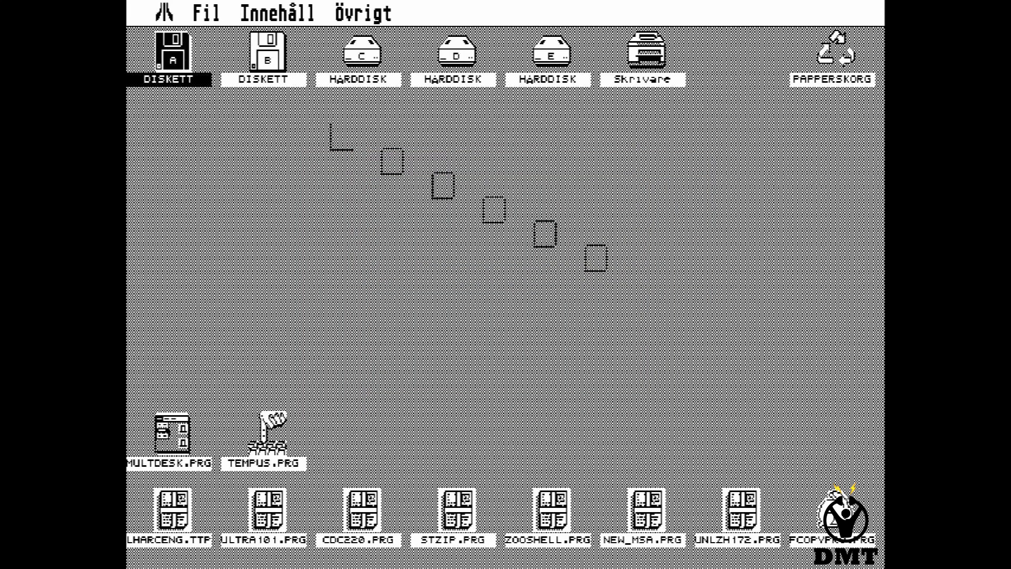
click(535, 194)
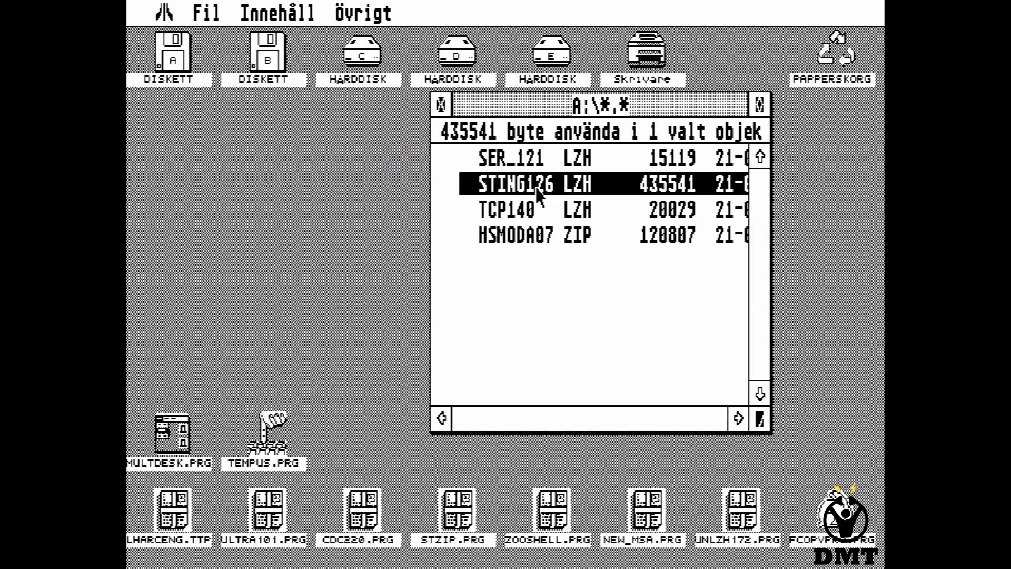
click(441, 103)
Open the D:\INTERNET\STING126 folder.
double_click(456, 55)
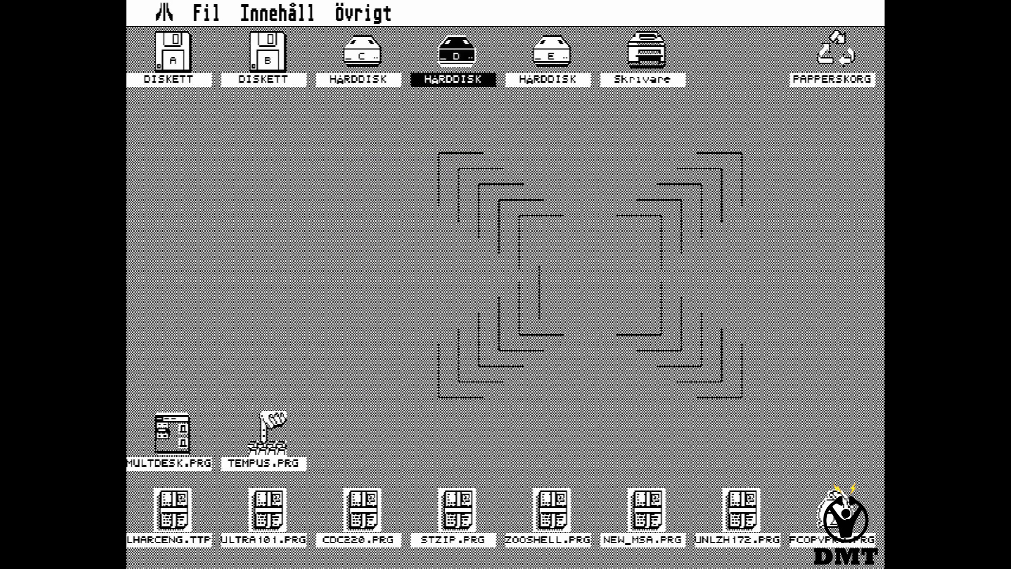
double_click(531, 274)
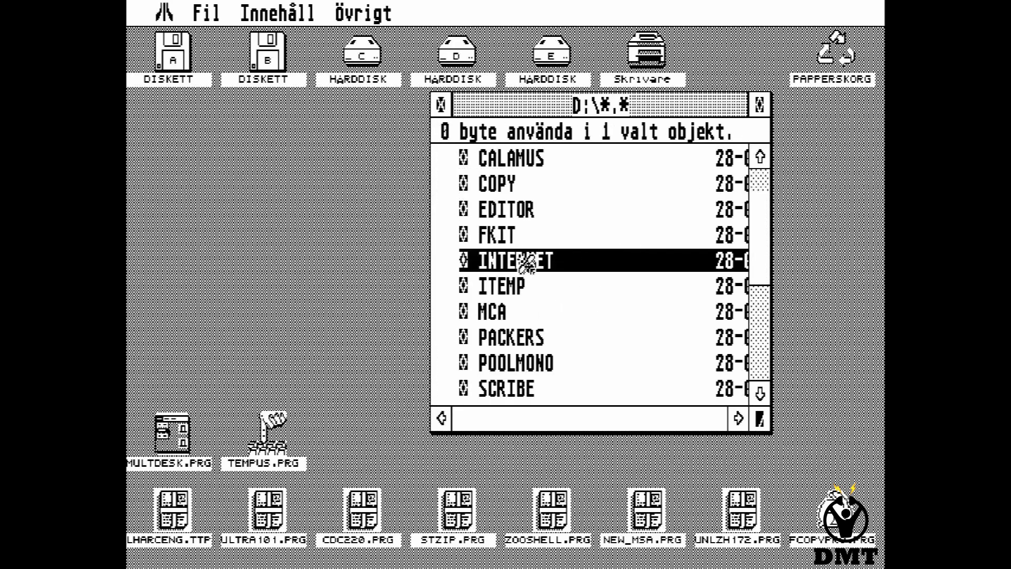
click(766, 353)
double_click(543, 342)
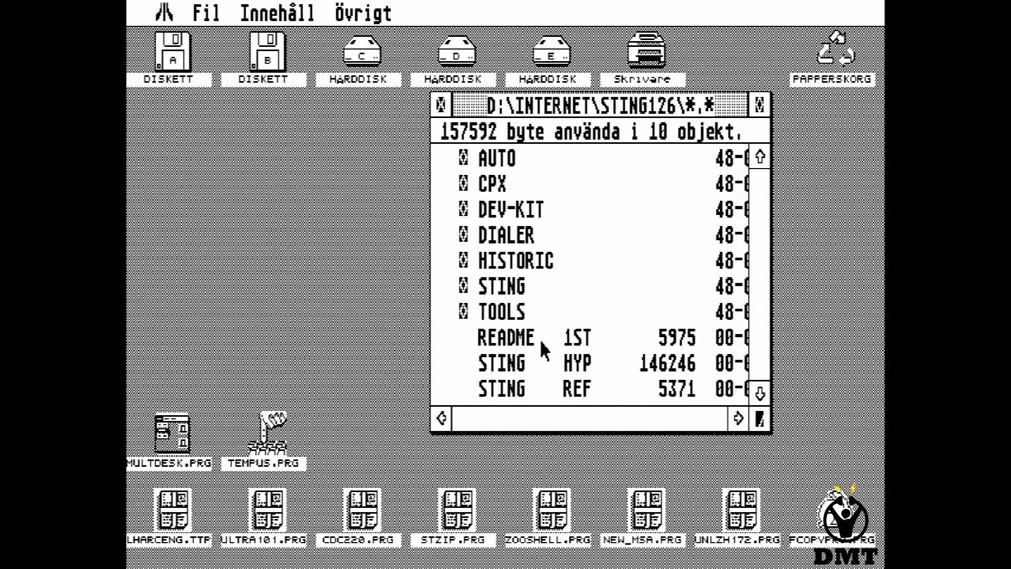
Read STING.INF in the AUTO folder, then return to STING126.
double_click(533, 170)
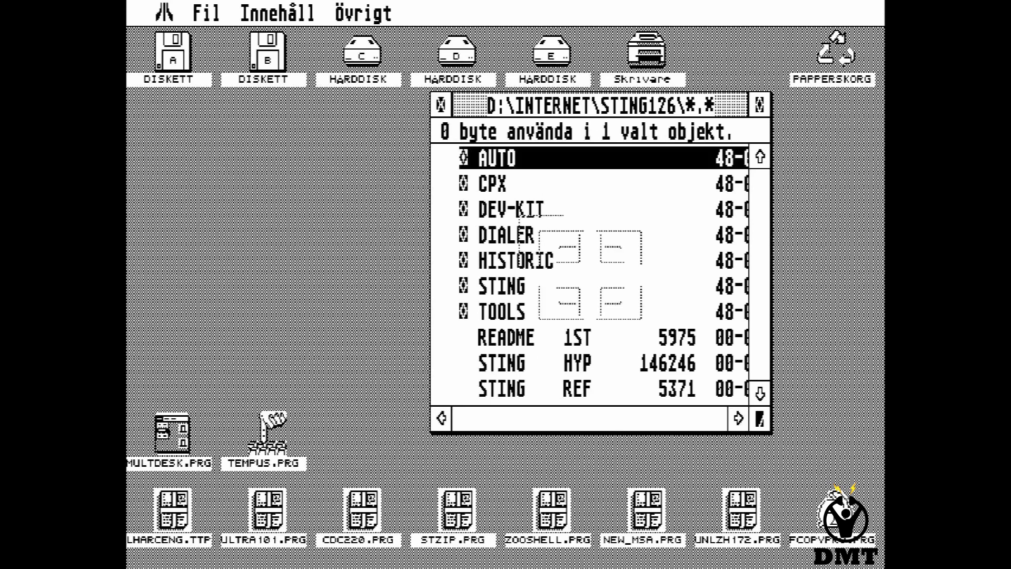
double_click(525, 163)
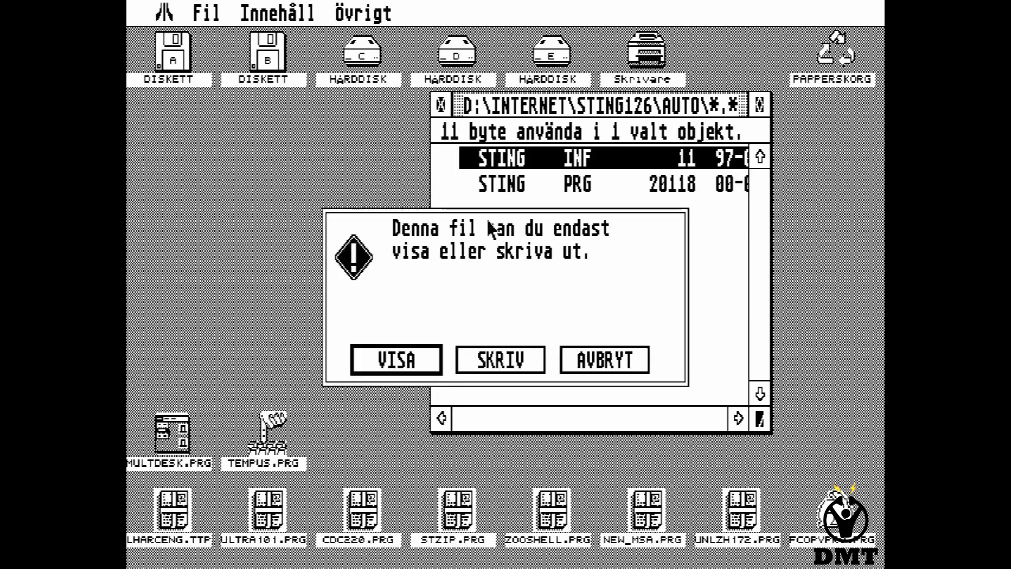
click(417, 369)
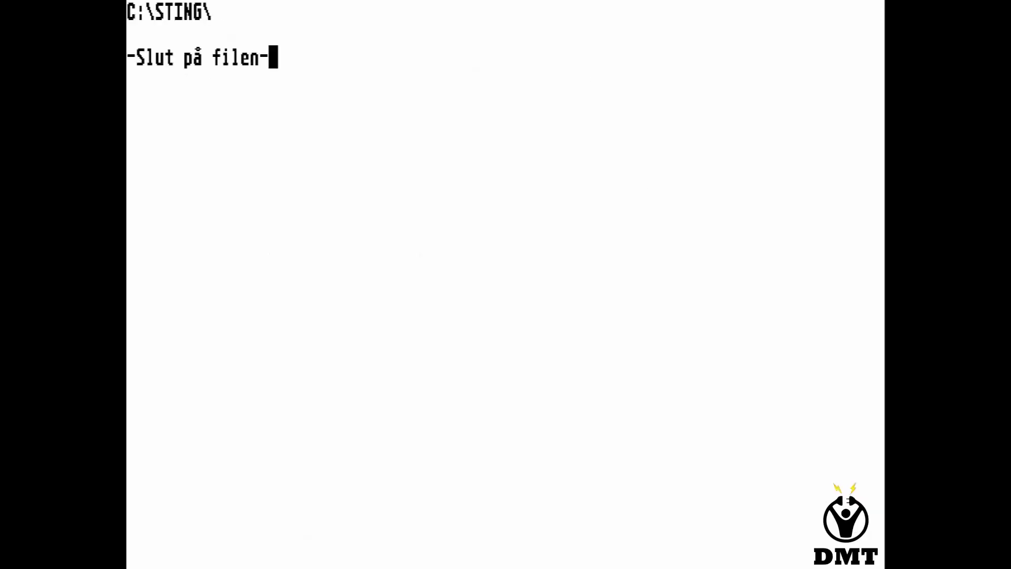
click(416, 371)
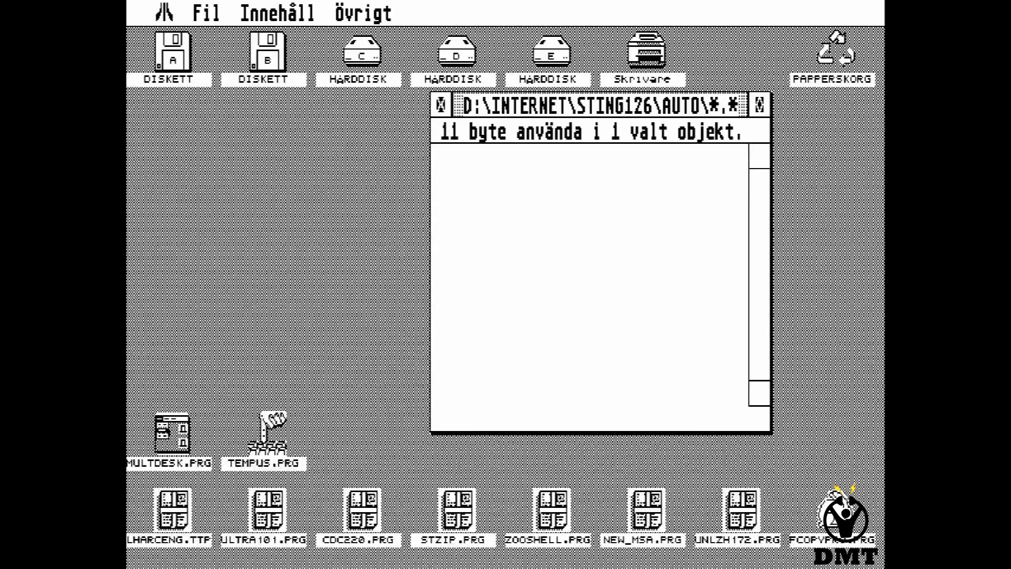
click(441, 106)
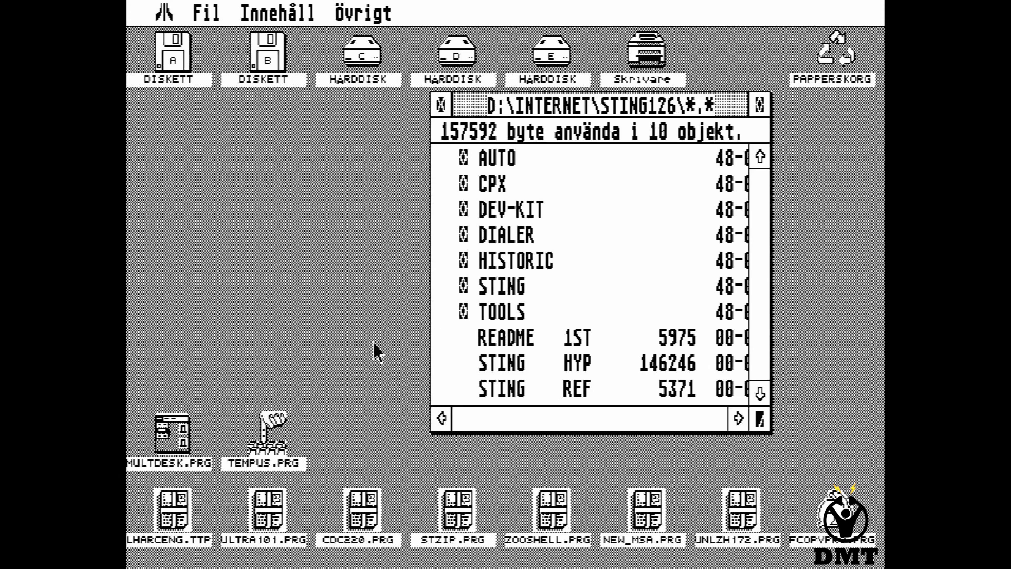
Inspect the CPX folders on drive C and in STING126, selecting STING and STNGPORT CPX.
double_click(362, 55)
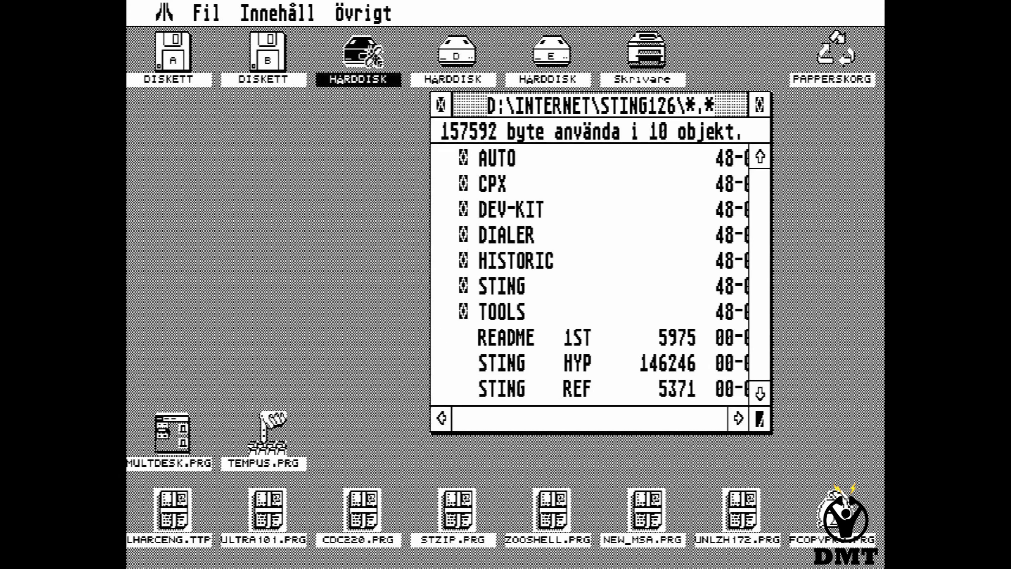
double_click(231, 211)
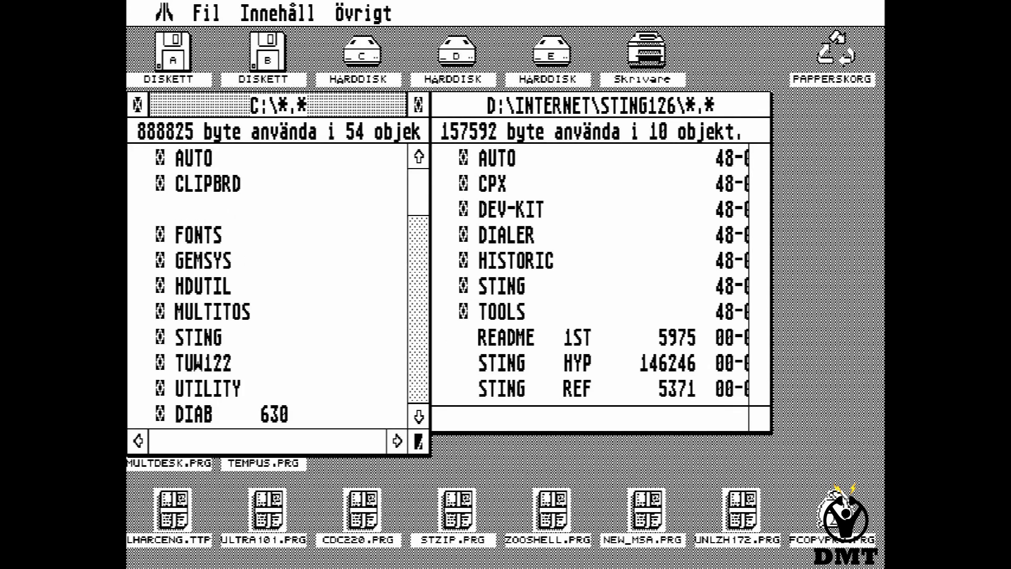
click(507, 186)
double_click(507, 186)
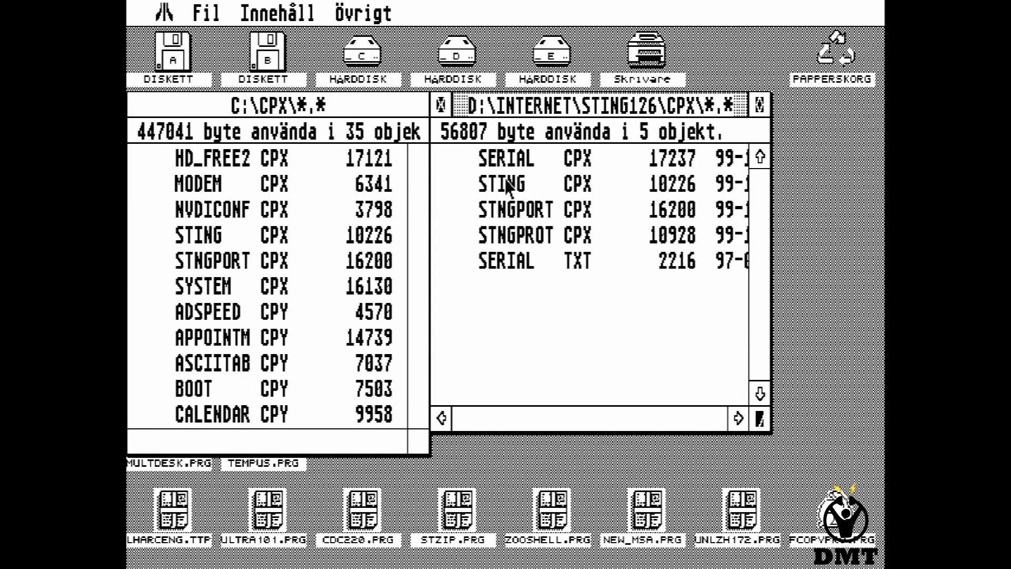
click(525, 185)
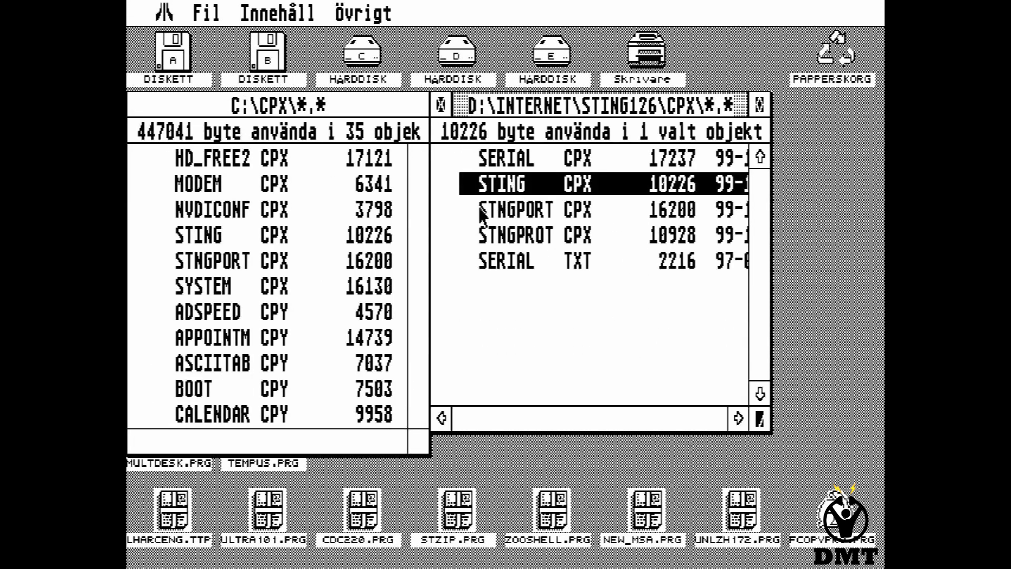
mouse_move(499, 213)
mouse_down()
mouse_move(524, 211)
mouse_move(516, 184)
mouse_up()
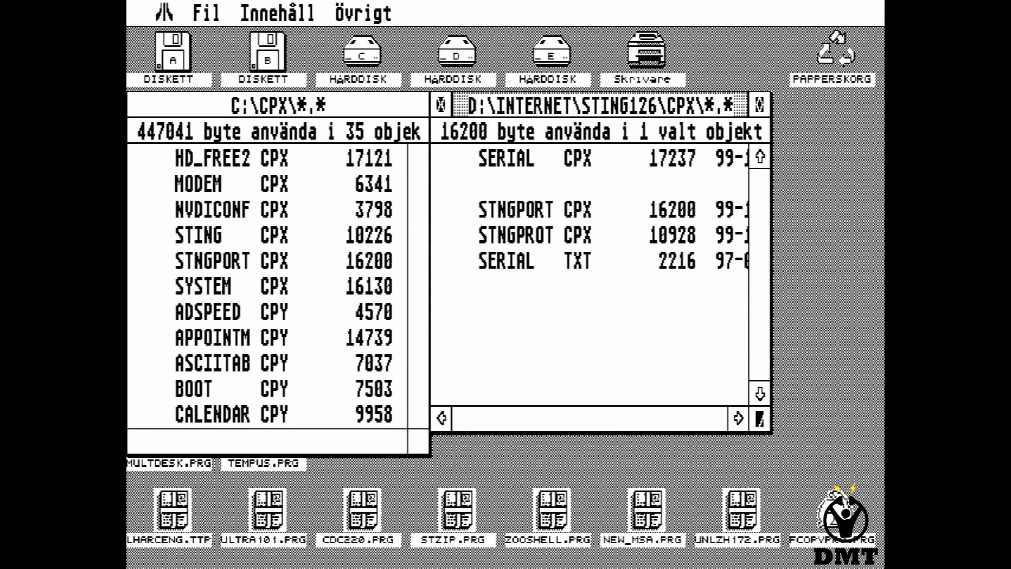
click(512, 210)
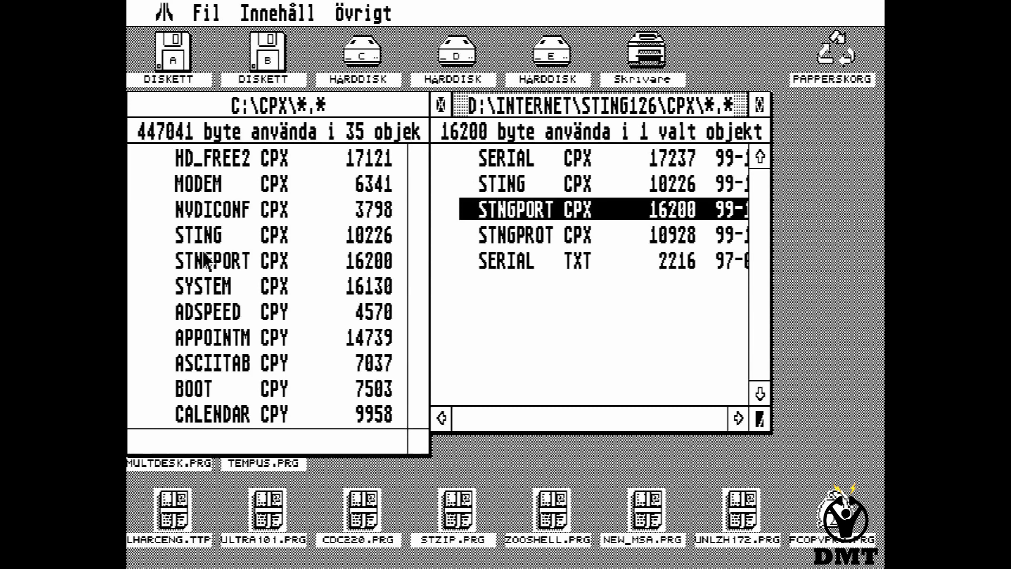
Open STING126's STING folder and launch TEMPUS.PRG.
click(134, 111)
click(138, 105)
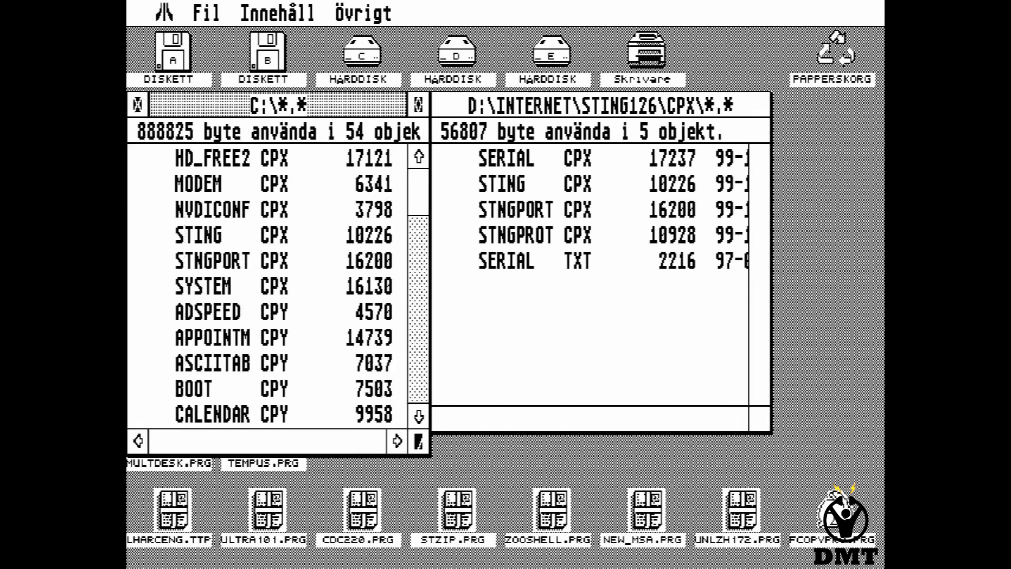
double_click(220, 342)
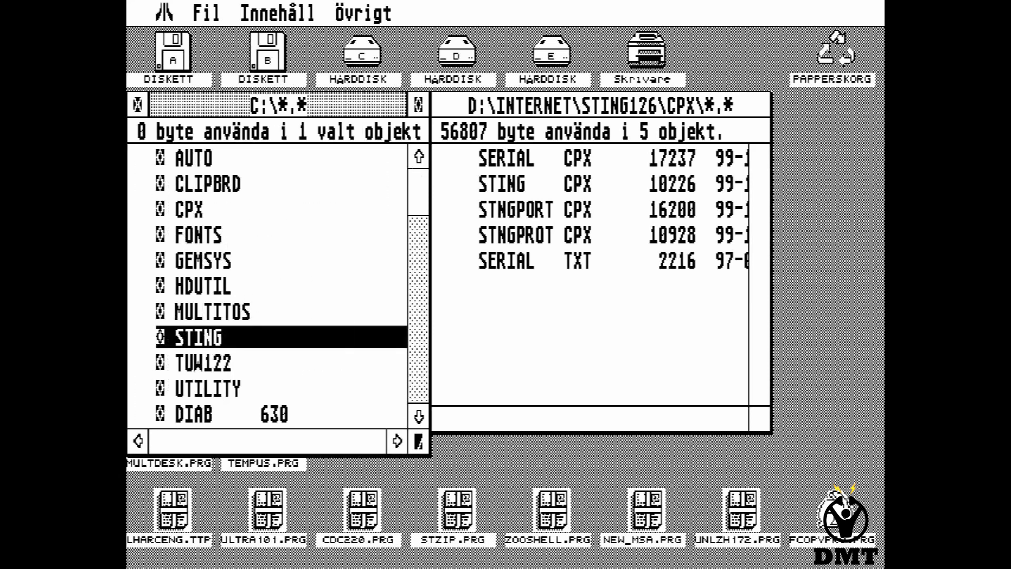
click(440, 115)
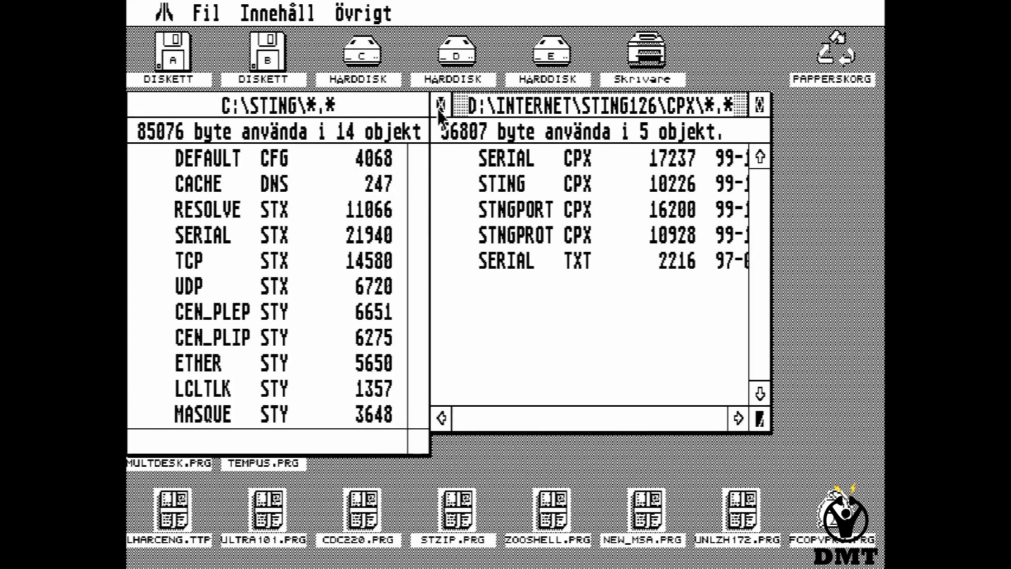
click(441, 108)
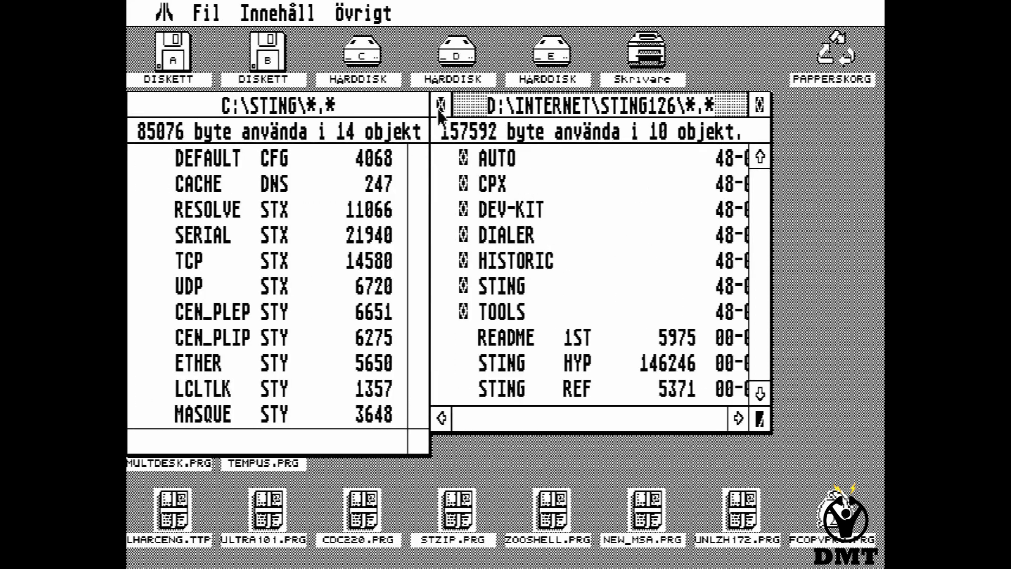
click(514, 288)
double_click(515, 288)
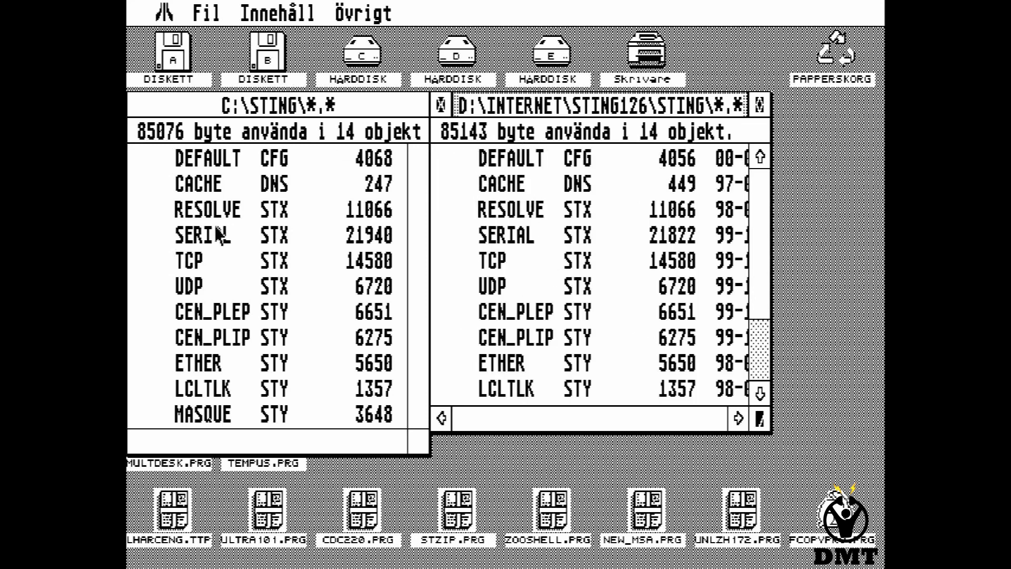
double_click(268, 467)
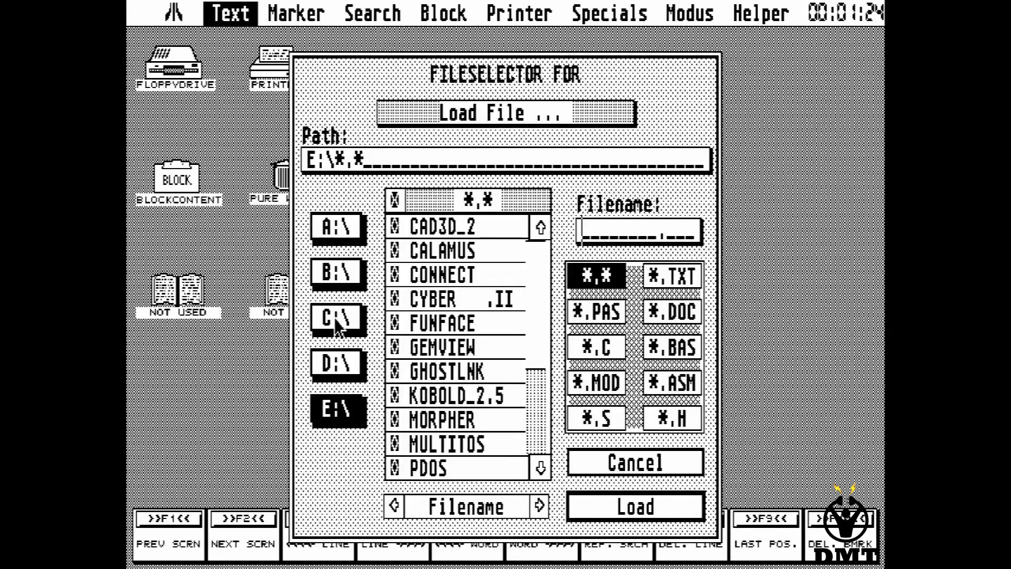
Load C:\STING\DEFAULT.CFG into Tempus.
click(337, 318)
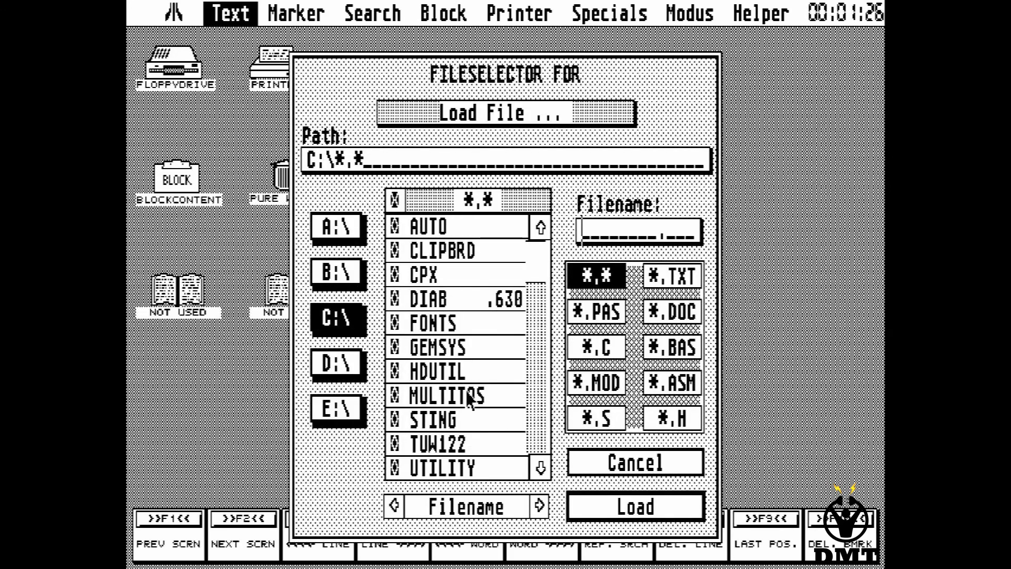
click(459, 419)
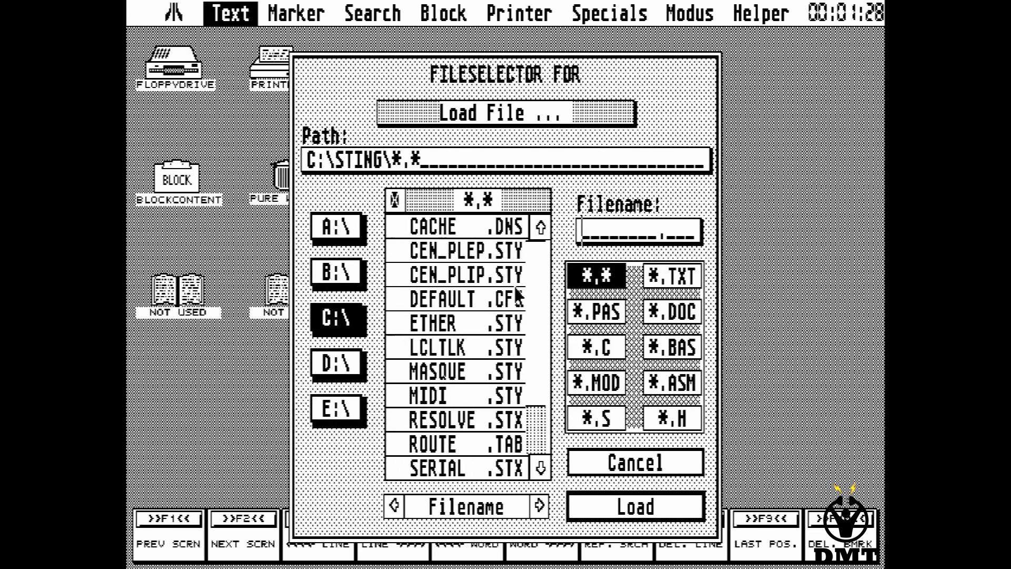
double_click(473, 302)
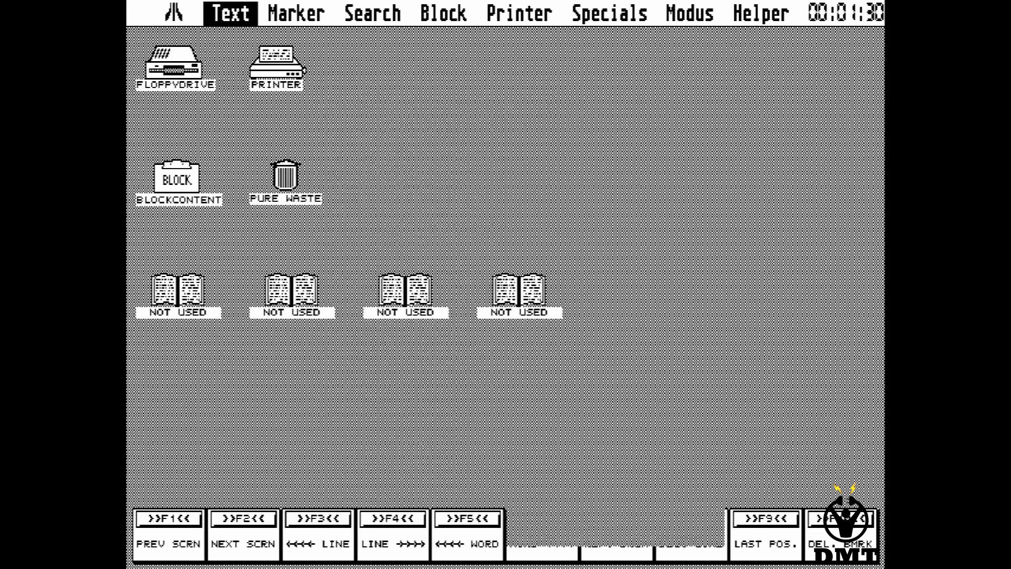
Scroll through DEFAULT.CFG past NAMESERVER 192.168.0.10 down to the time server entries.
key(Down)
key(Down)
key(Down)
key(Down)
key(Down)
key(Down)
key(Down)
key(Down)
key(Down)
key(Down)
key(Down)
key(Down)
key(Down)
key(Down)
key(Down)
key(Down)
key(Down)
key(Down)
key(Down)
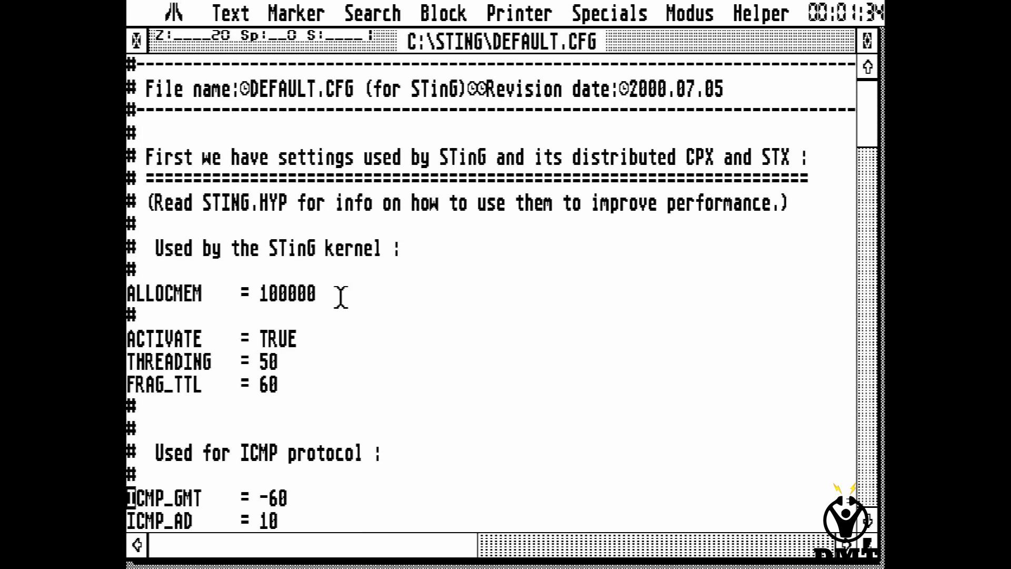
key(Down)
key(Down)
key(Down)
key(Down)
key(Down)
key(Down)
key(Down)
key(Down)
key(Down)
key(Down)
key(Down)
key(Down)
key(Down)
key(Down)
key(Down)
key(Down)
key(Down)
key(Down)
key(Down)
key(Down)
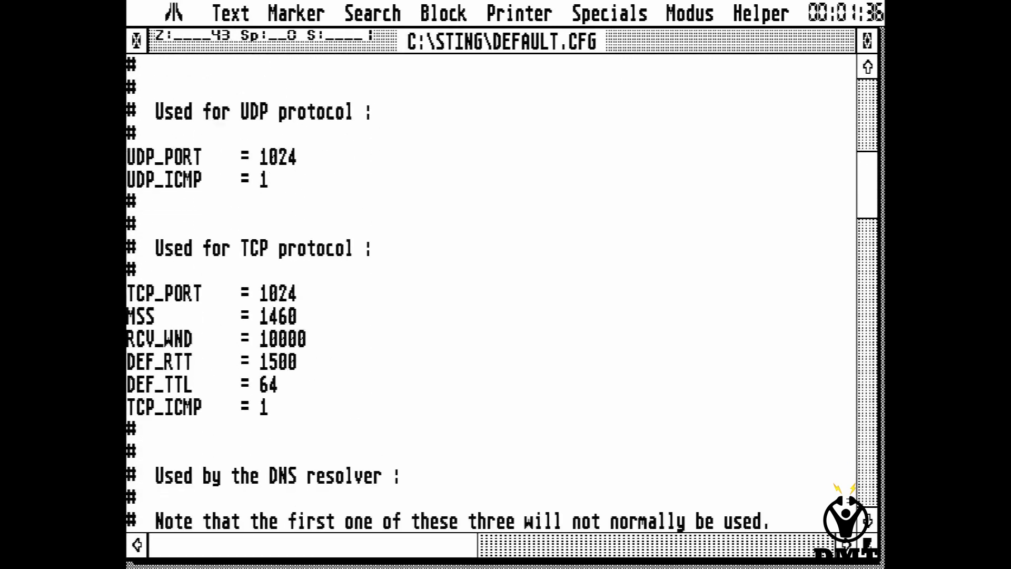
key(Down)
key(Down)
key(Down)
key(Down)
key(Down)
key(Down)
key(Down)
key(Down)
key(Down)
key(Down)
key(Down)
key(Down)
key(Down)
key(Down)
key(Down)
key(Down)
key(Down)
key(Down)
key(Down)
key(Down)
key(Down)
key(Down)
key(Down)
key(Down)
key(Down)
key(Down)
key(Down)
key(Down)
key(Down)
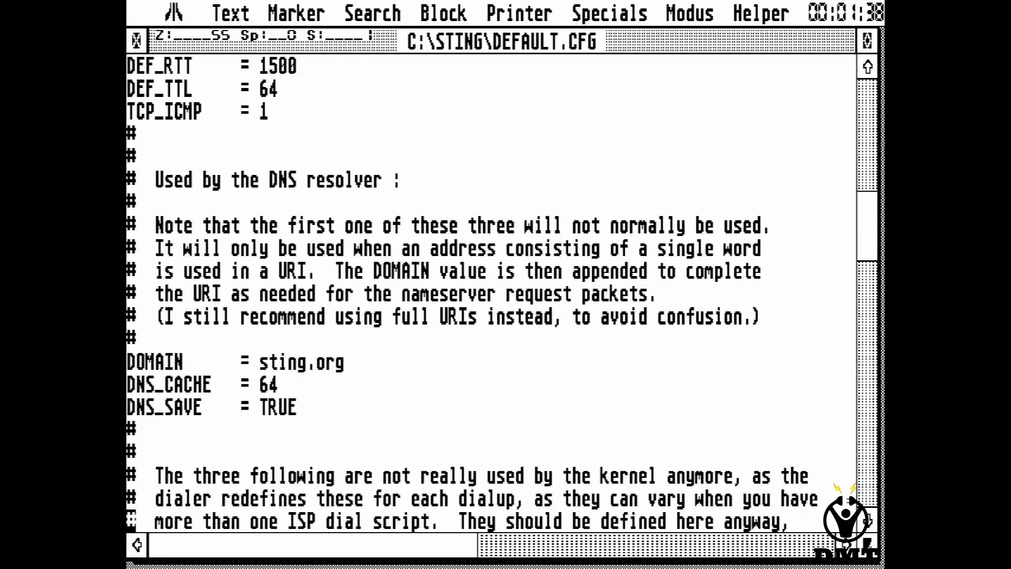
key(Down)
key(Down)
key(Down)
key(Up)
key(Up)
key(Right)
key(Right)
key(Right)
key(Right)
key(Right)
key(Right)
key(Right)
key(Right)
key(Right)
key(Right)
key(Right)
key(Right)
key(Right)
key(Right)
key(Right)
key(Right)
key(Right)
key(Right)
key(Right)
key(Right)
key(Right)
key(Right)
key(Right)
key(Right)
key(Right)
key(Right)
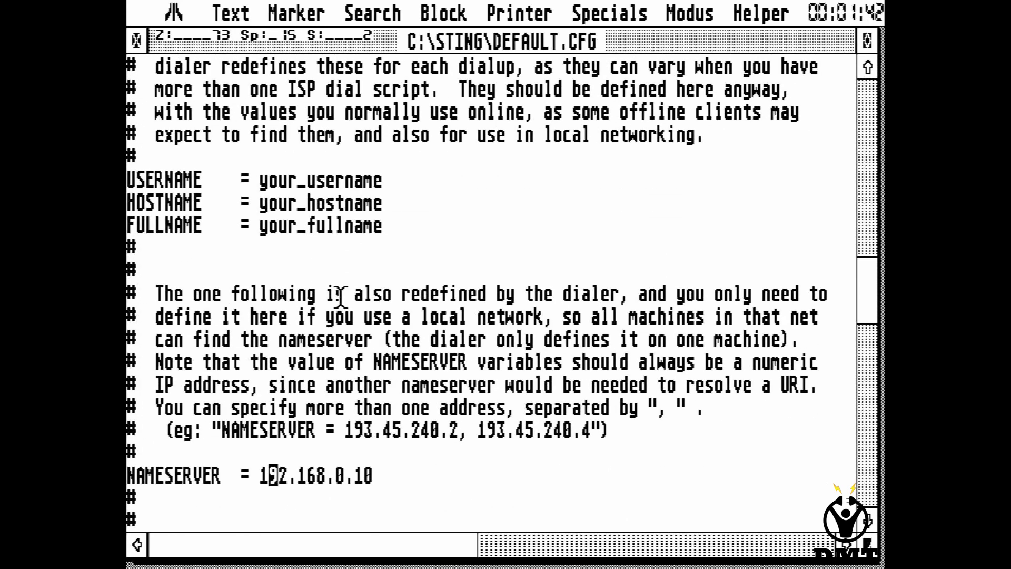
key(Left)
key(Down)
key(Down)
key(Down)
key(Down)
key(Down)
key(Down)
key(Down)
key(Down)
key(Down)
key(Down)
key(Down)
key(Down)
key(Down)
key(Down)
key(Down)
key(Down)
key(Down)
key(Down)
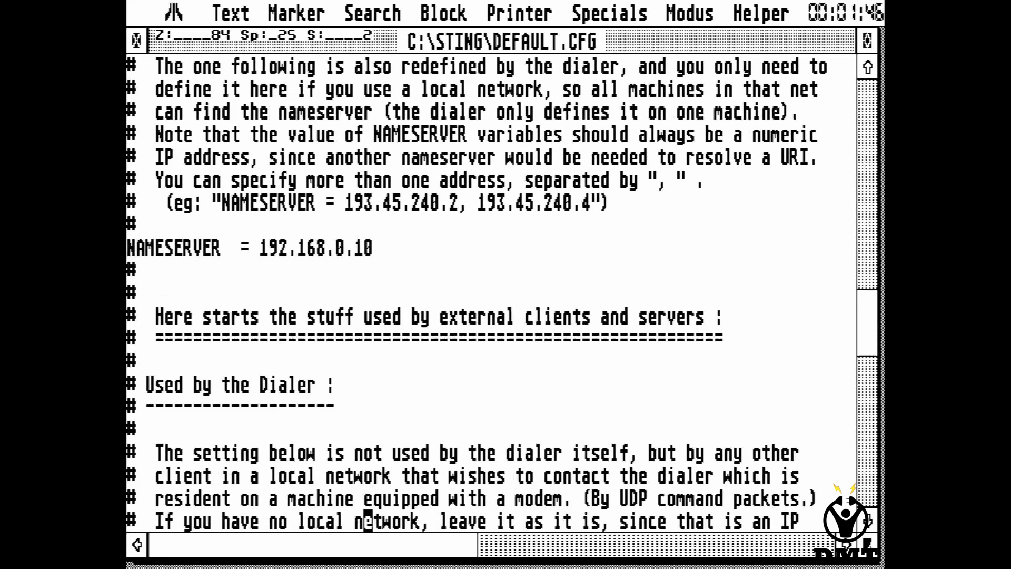
key(Down)
key(Down)
key(Down)
key(Down)
key(Down)
key(Down)
key(Down)
key(Down)
key(Down)
key(Down)
key(Down)
key(Down)
key(Down)
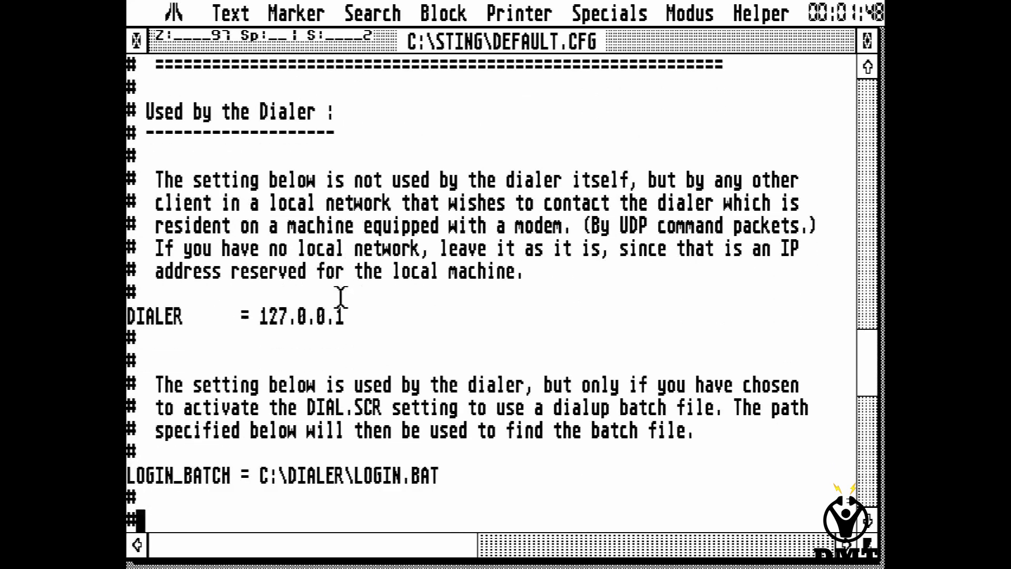
key(Down)
key(Down)
key(Down)
key(Down)
key(Down)
key(Down)
key(Down)
key(Down)
key(Down)
key(Down)
key(Down)
key(Down)
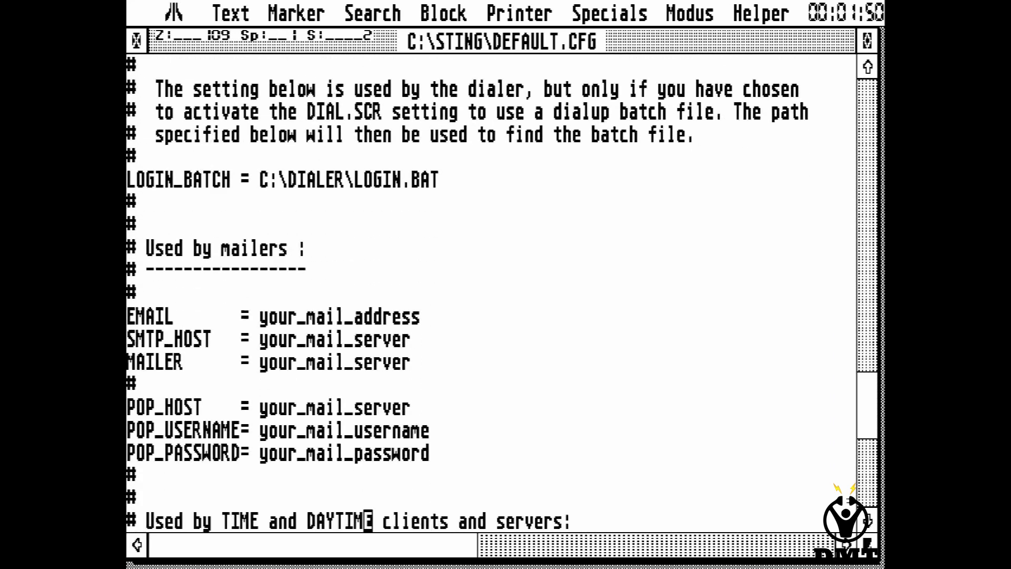
key(Down)
key(Down)
key(Down)
key(Down)
key(Down)
key(Down)
key(Down)
key(Down)
key(Down)
key(Down)
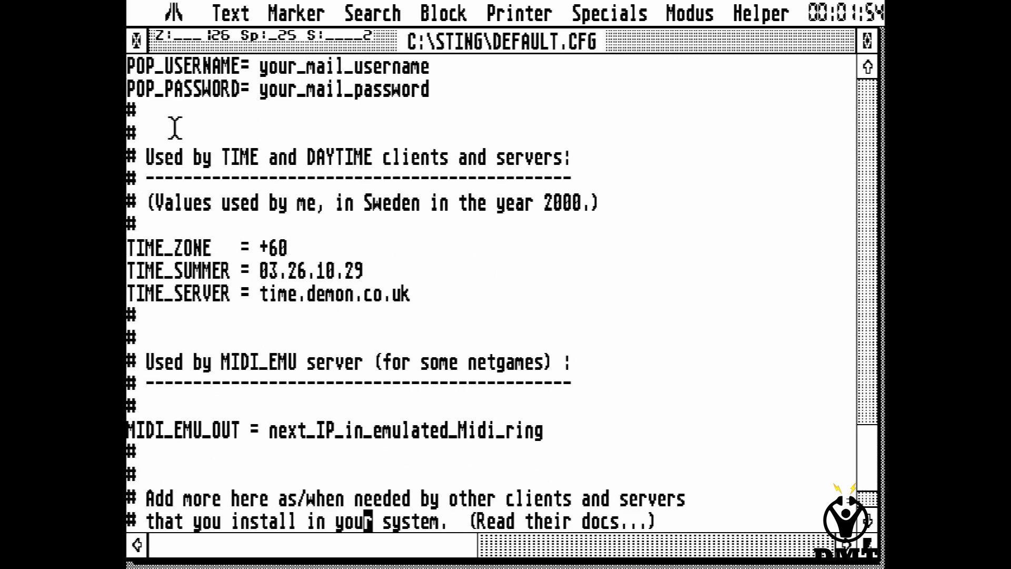
Save DEFAULT.CFG with a backup and close it.
mouse_move(252, 13)
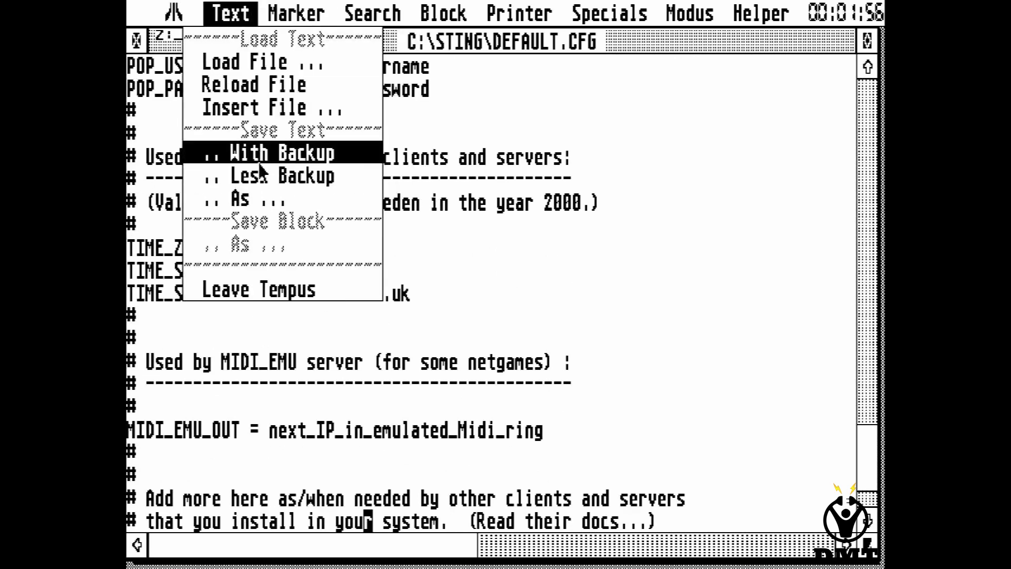
click(258, 158)
click(137, 40)
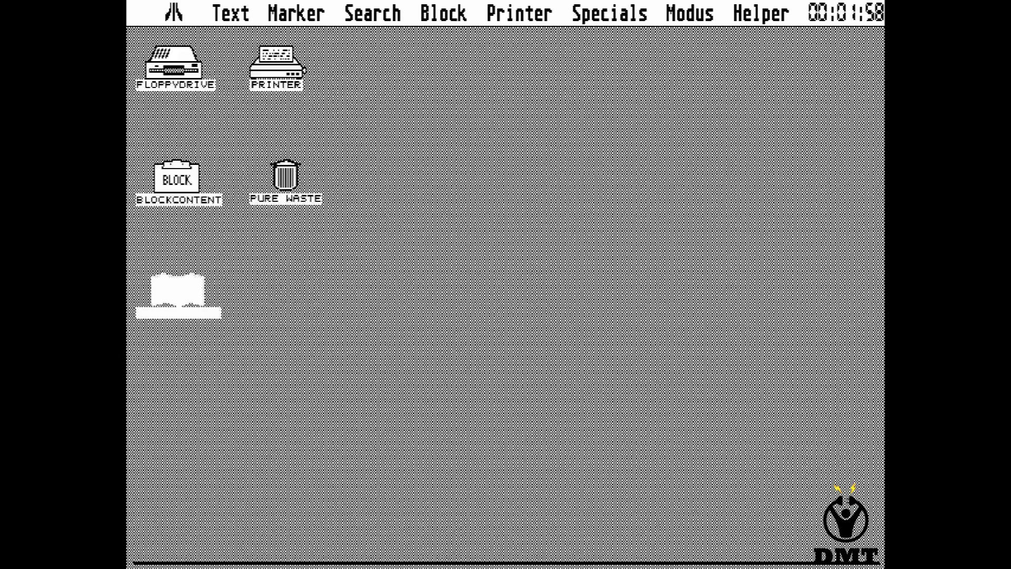
Load C:\STING\ROUTE.TAB into Tempus.
mouse_move(232, 13)
click(247, 61)
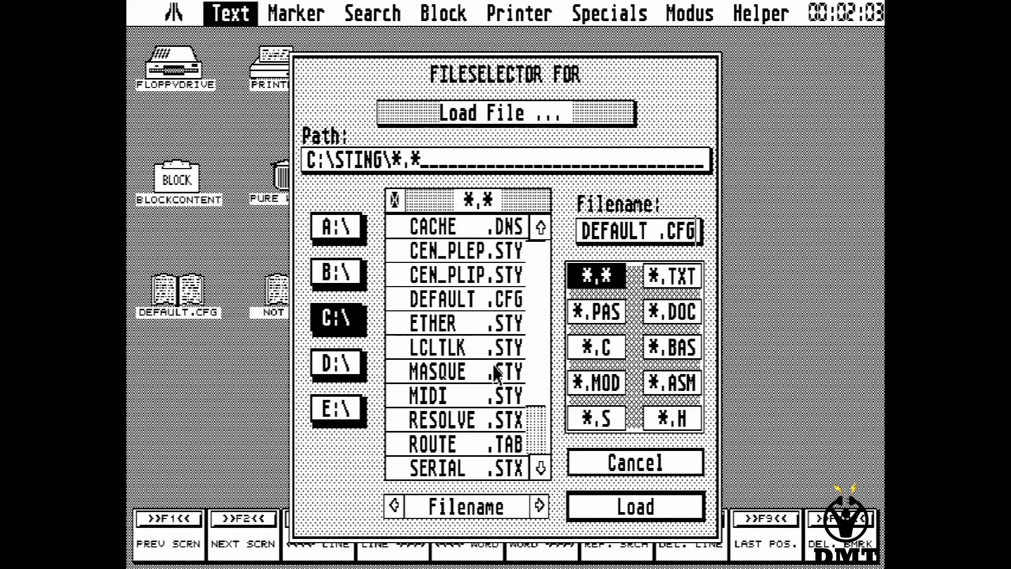
click(466, 449)
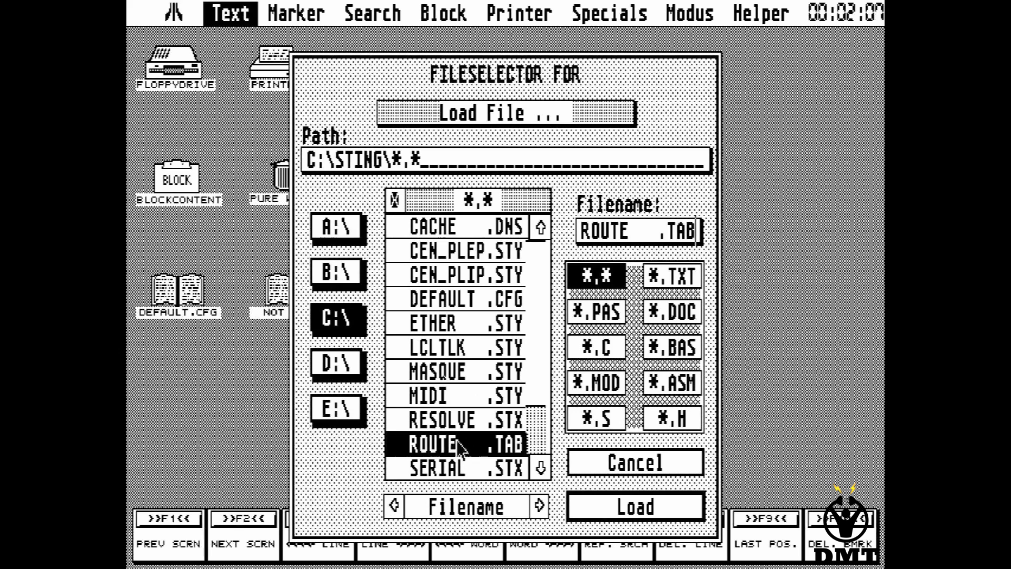
click(600, 507)
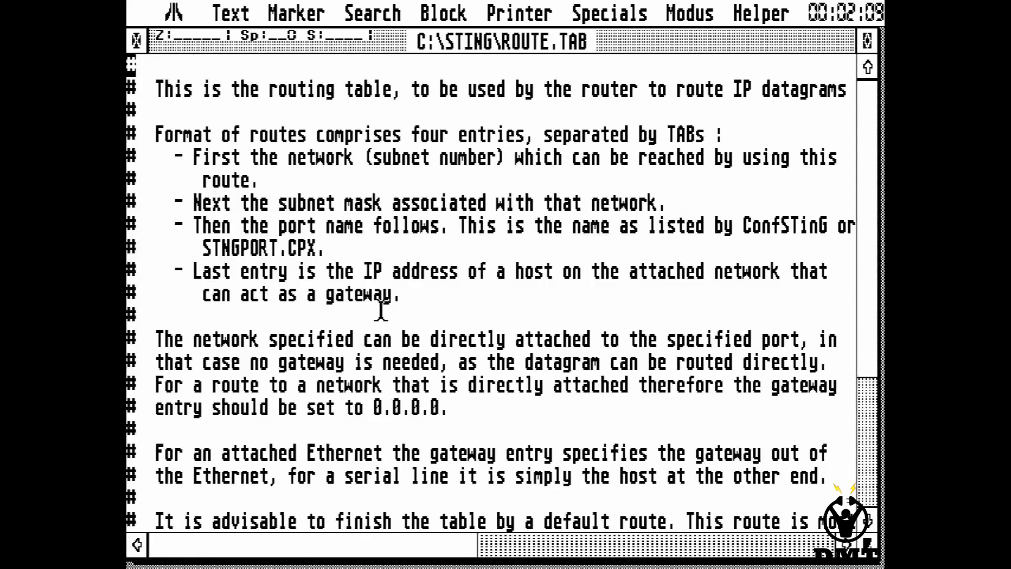
Check the last ROUTE.TAB line: Modem 1 default route to 192.168.0.79.
key(Down)
key(Down)
key(Down)
key(Down)
key(Down)
key(Down)
key(Down)
key(Down)
key(Down)
key(Down)
key(Down)
key(Down)
key(Down)
key(Down)
key(Down)
key(Down)
key(Down)
key(Down)
key(Down)
key(Down)
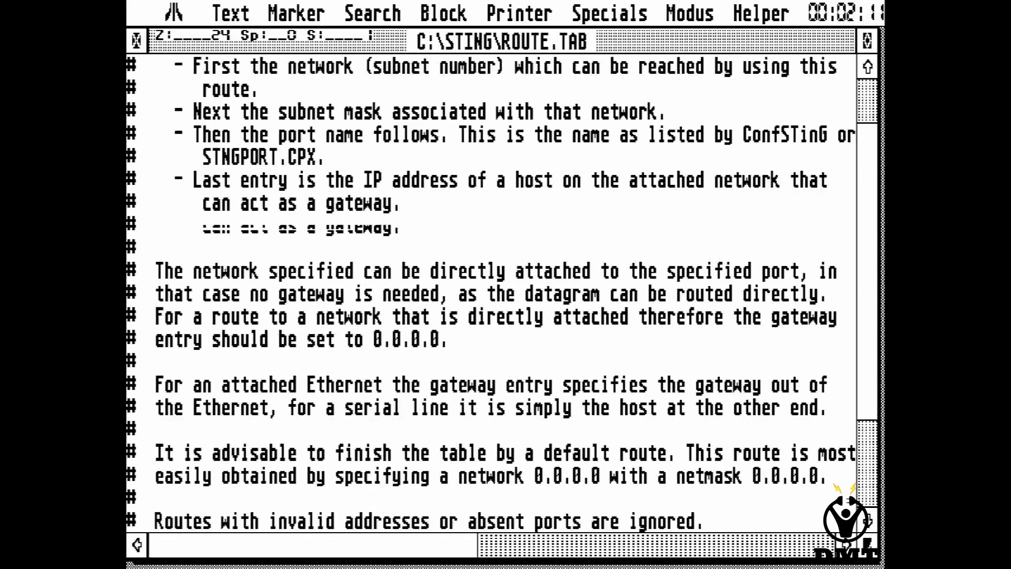
key(Right)
key(Right)
key(Right)
key(Right)
key(Right)
key(Right)
key(Right)
key(Right)
key(Right)
key(Right)
key(Right)
key(Right)
key(Right)
key(Right)
key(Right)
key(Right)
key(Right)
key(Right)
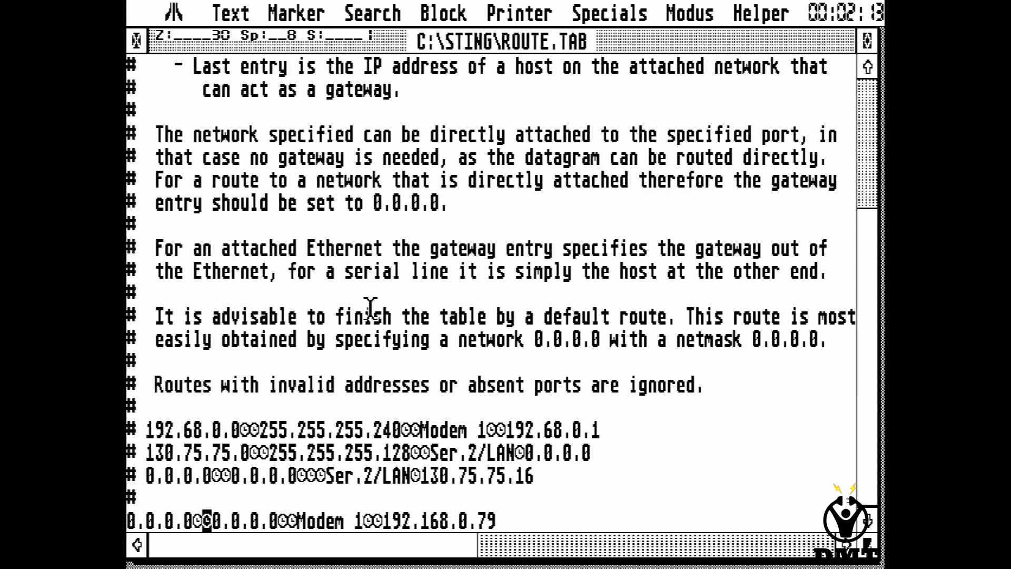
key(Right)
key(Right)
key(Right)
key(Right)
key(Right)
key(Right)
key(Right)
key(Right)
key(Right)
key(Right)
key(Right)
key(Right)
key(Right)
key(Right)
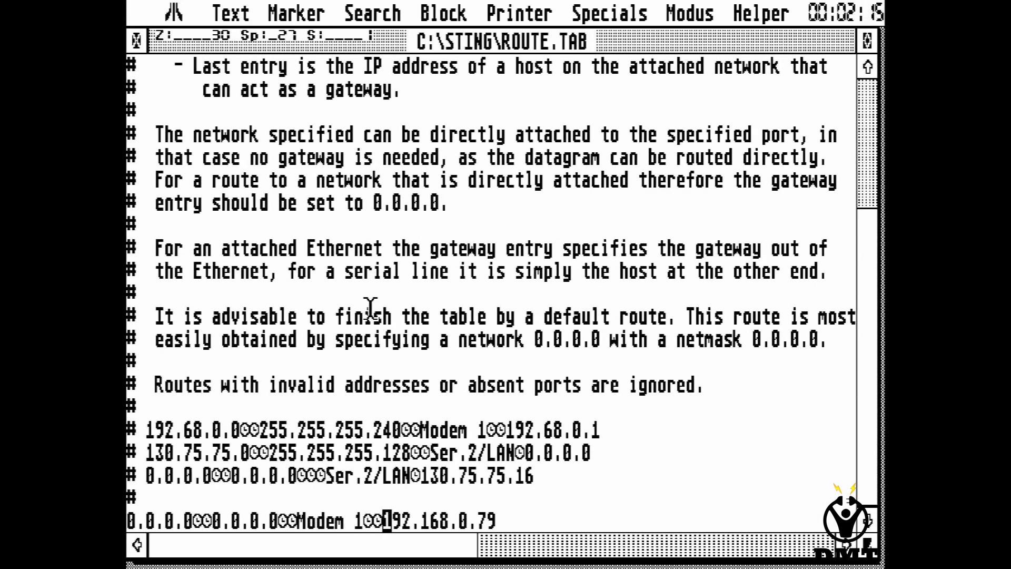
key(Right)
key(Right)
key(Right)
key(Right)
key(Right)
key(Right)
key(Right)
key(Left)
key(Left)
key(Left)
key(Left)
key(Left)
key(Left)
key(Left)
key(Left)
key(Left)
key(Left)
key(Left)
key(Left)
key(Right)
key(Right)
key(Right)
key(Right)
key(Right)
key(Right)
key(Right)
key(Right)
key(Right)
key(Right)
key(Right)
key(Right)
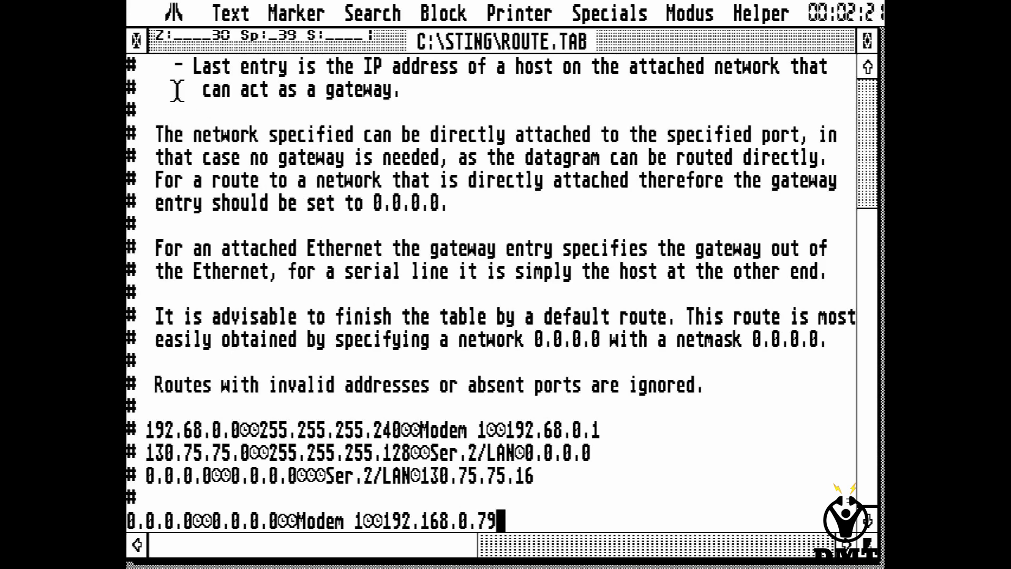
Save ROUTE.TAB without a backup, close it, and ask to leave Tempus.
mouse_move(229, 13)
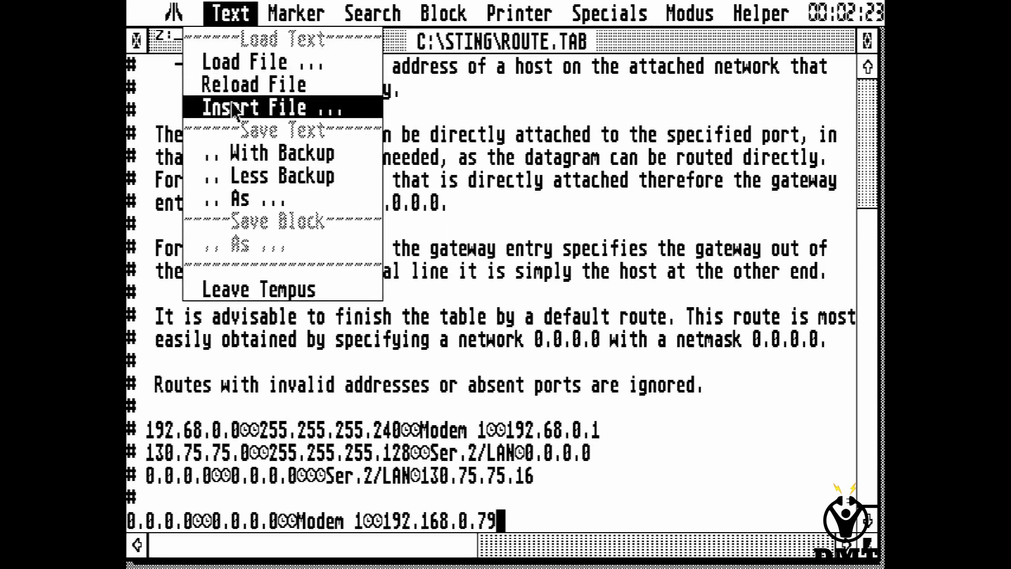
click(240, 175)
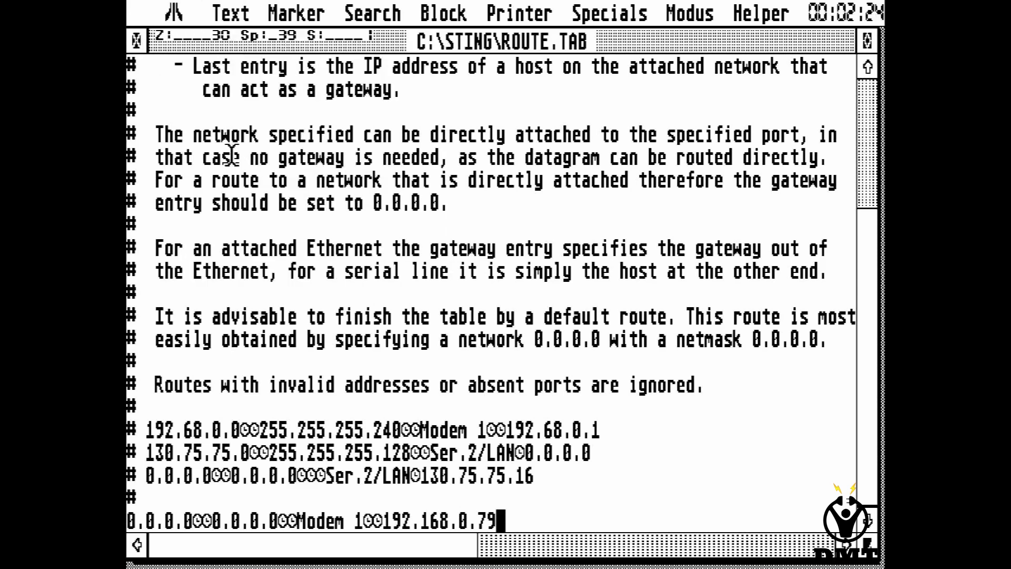
click(136, 42)
mouse_move(229, 13)
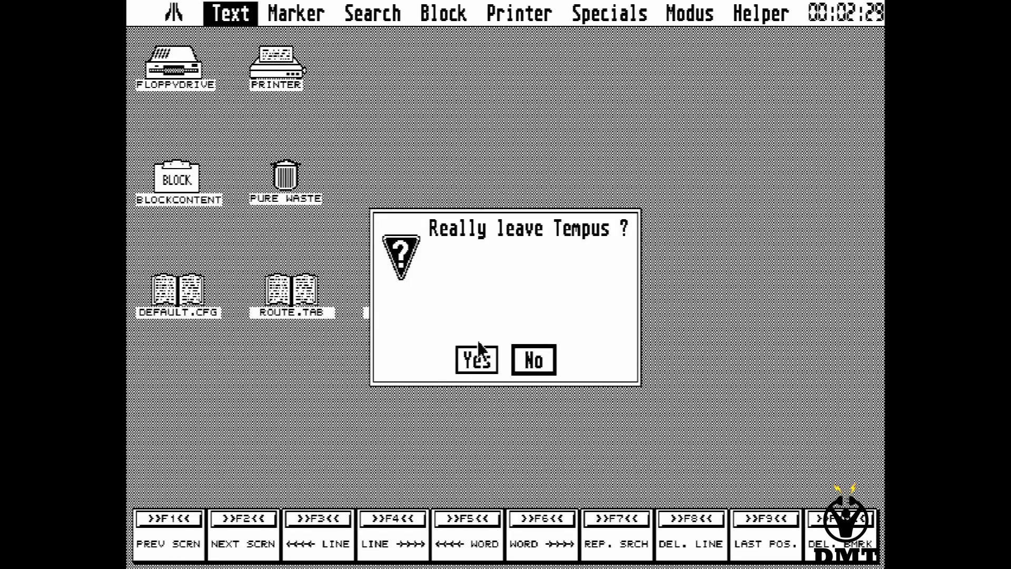
Quit Tempus, run STING.PRG from STING126\AUTO, and open XControl from the desk menu.
click(476, 359)
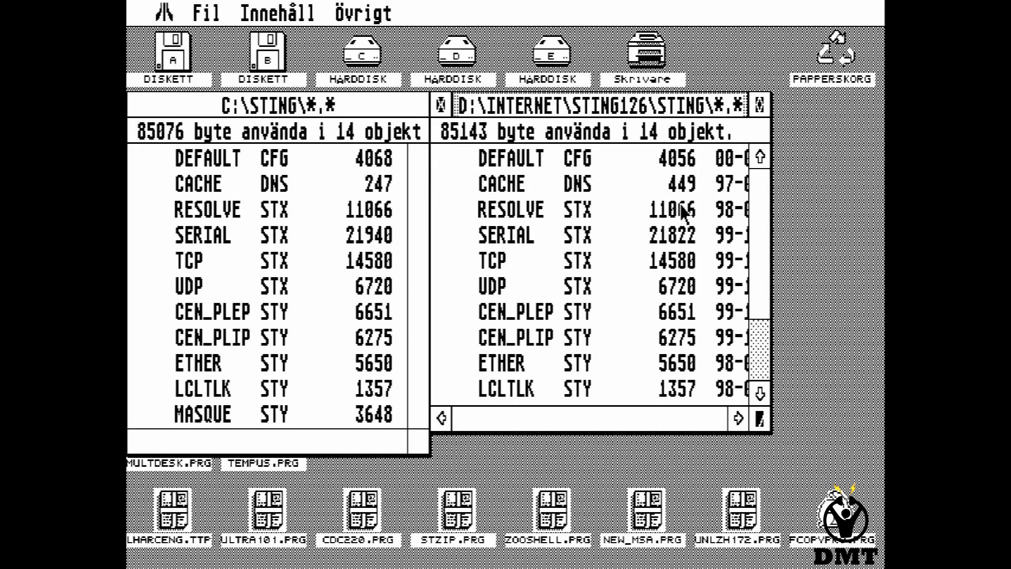
click(441, 105)
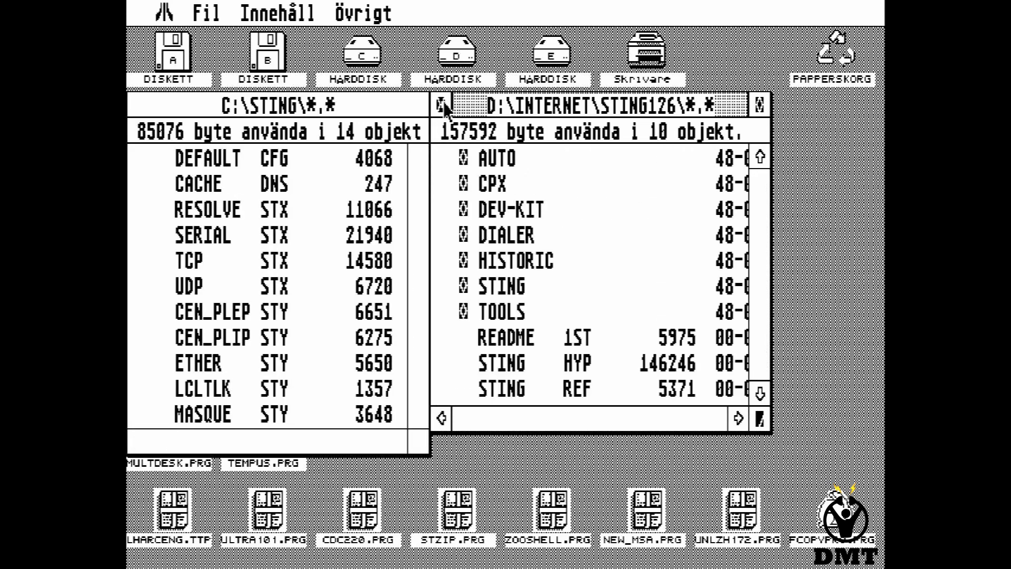
double_click(497, 158)
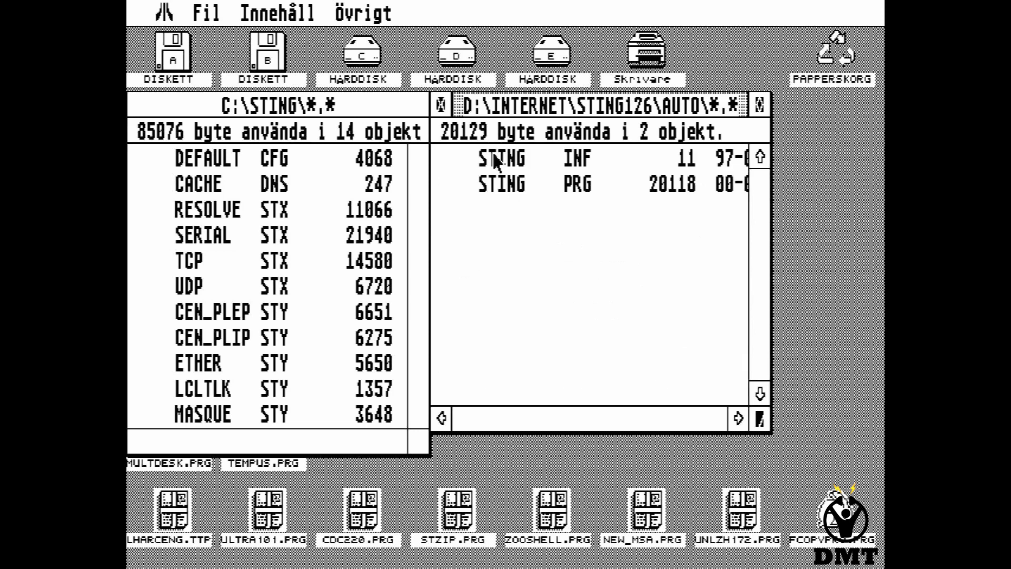
double_click(495, 184)
mouse_move(164, 13)
click(188, 108)
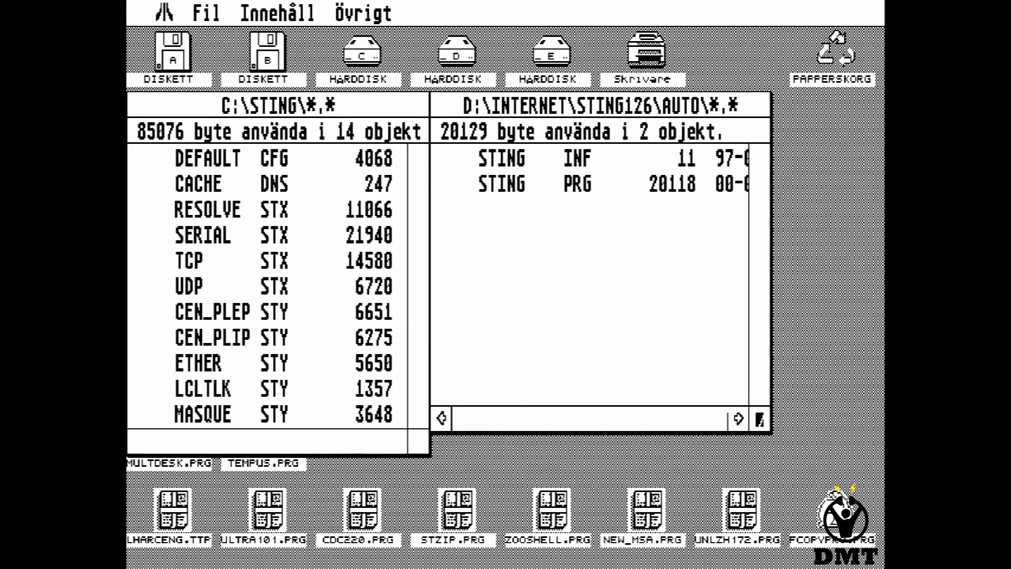
In STinG Port Setup, confirm Modem 1 uses PPP and enter IP 192.168.0.254.
double_click(515, 390)
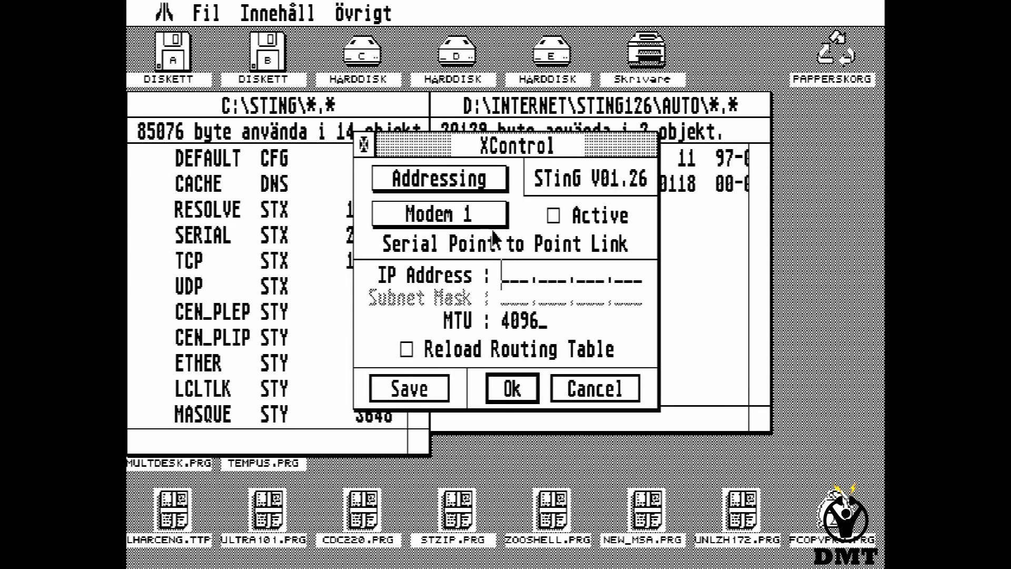
click(428, 190)
click(433, 210)
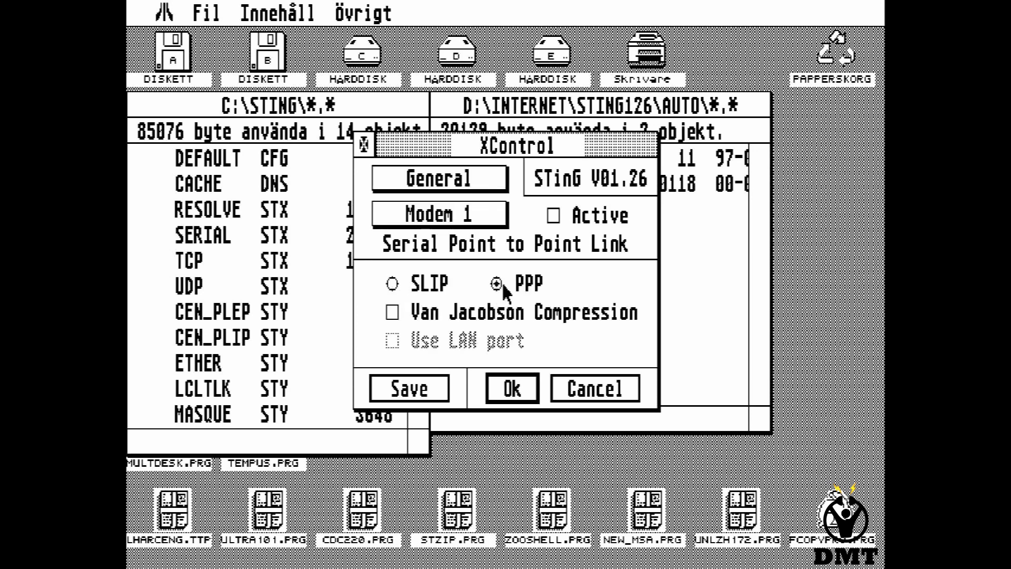
click(457, 191)
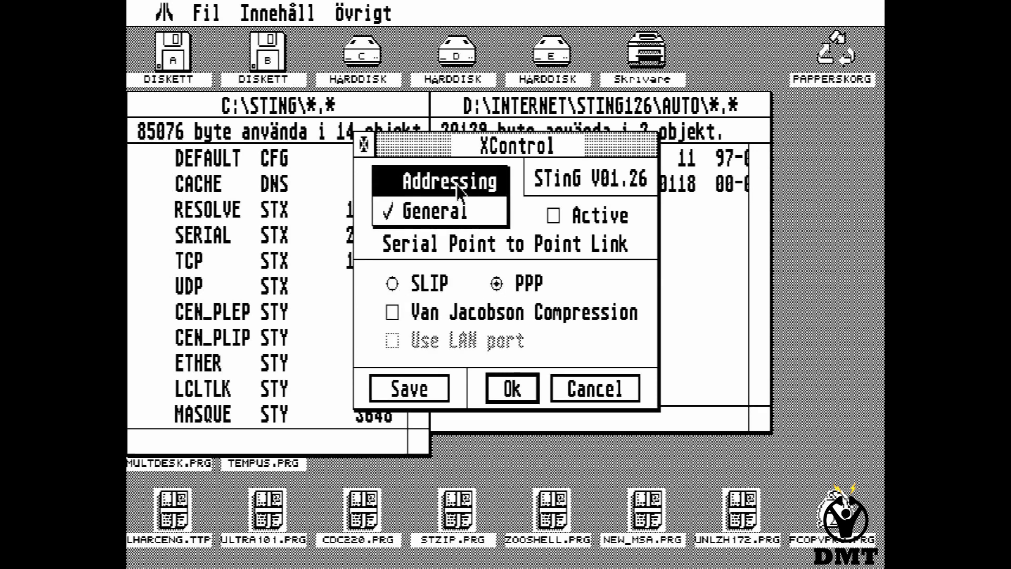
click(449, 181)
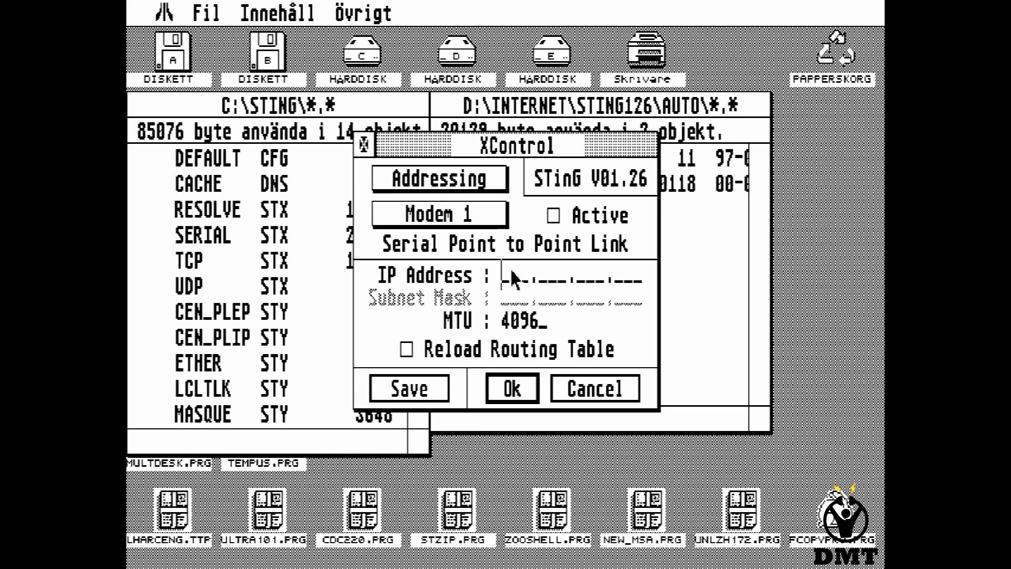
text(192.168.0  .254)
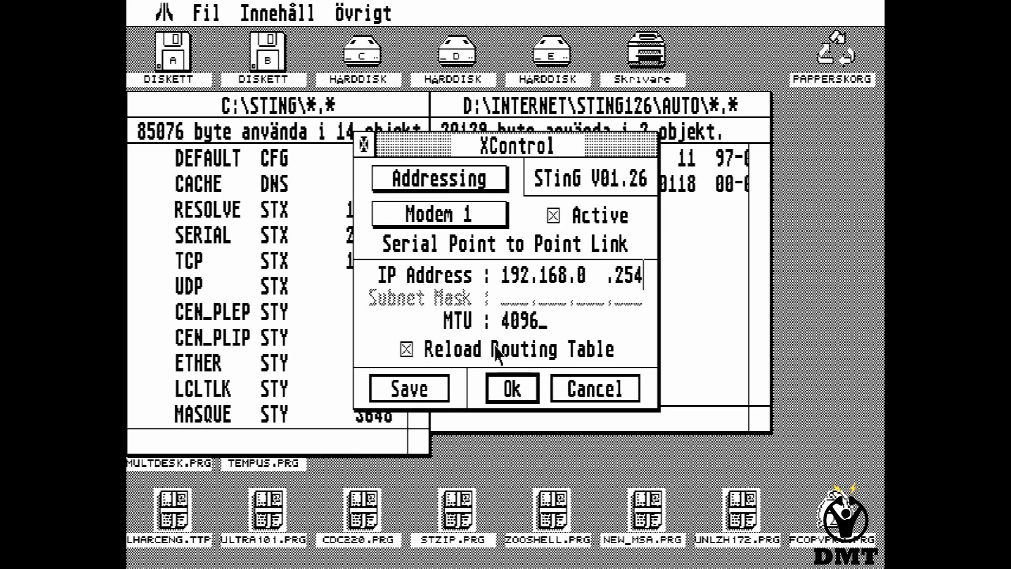
Apply the port settings, close XControl, and return to the STING126 folder.
click(512, 388)
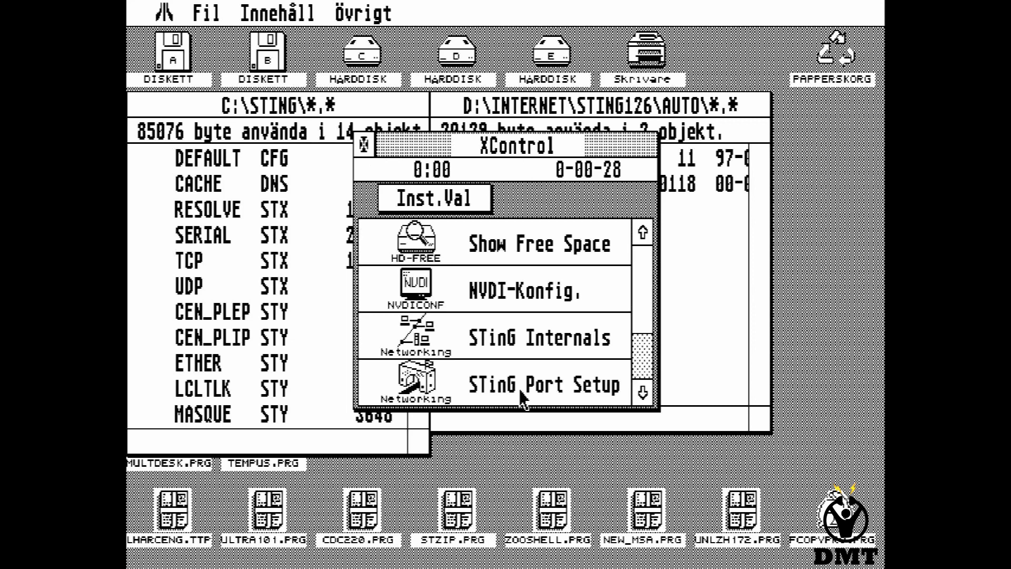
click(364, 143)
click(440, 107)
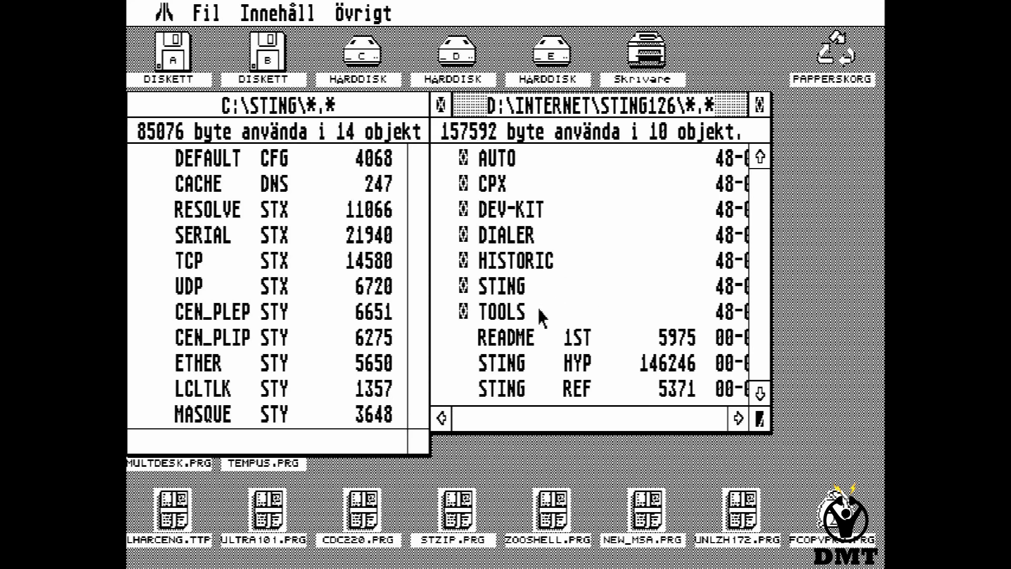
Launch TOOLS\PING.PRG and enter host 192.168.0.79.
double_click(540, 313)
double_click(520, 241)
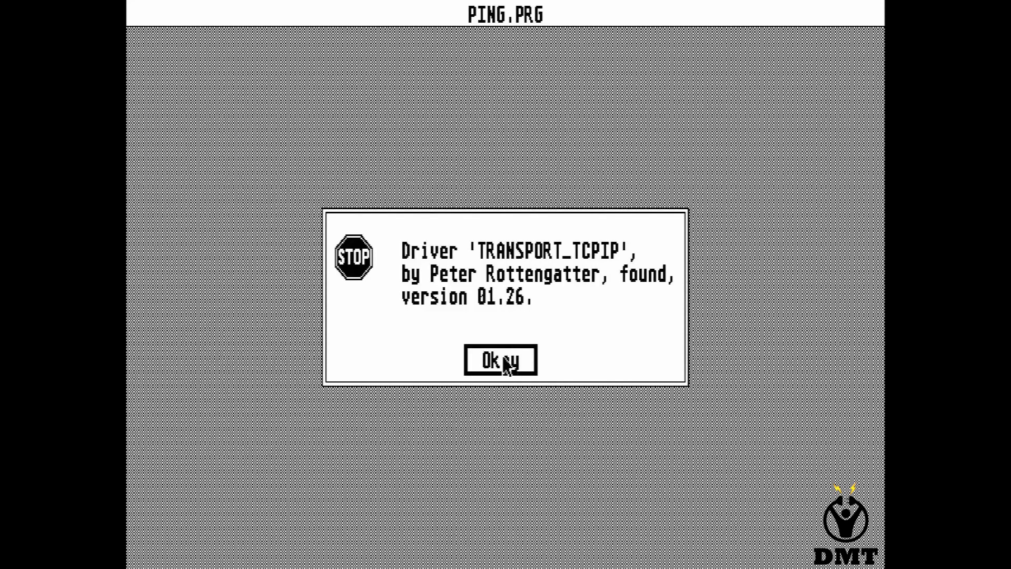
click(502, 360)
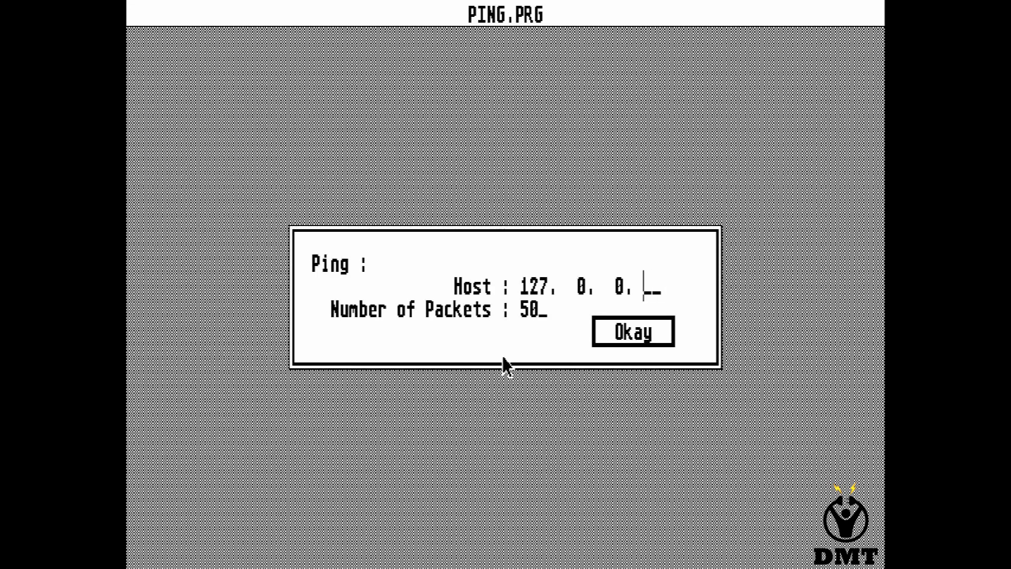
key(BackSpace)
key(BackSpace)
key(BackSpace)
key(BackSpace)
key(BackSpace)
text(192.168.0  .)
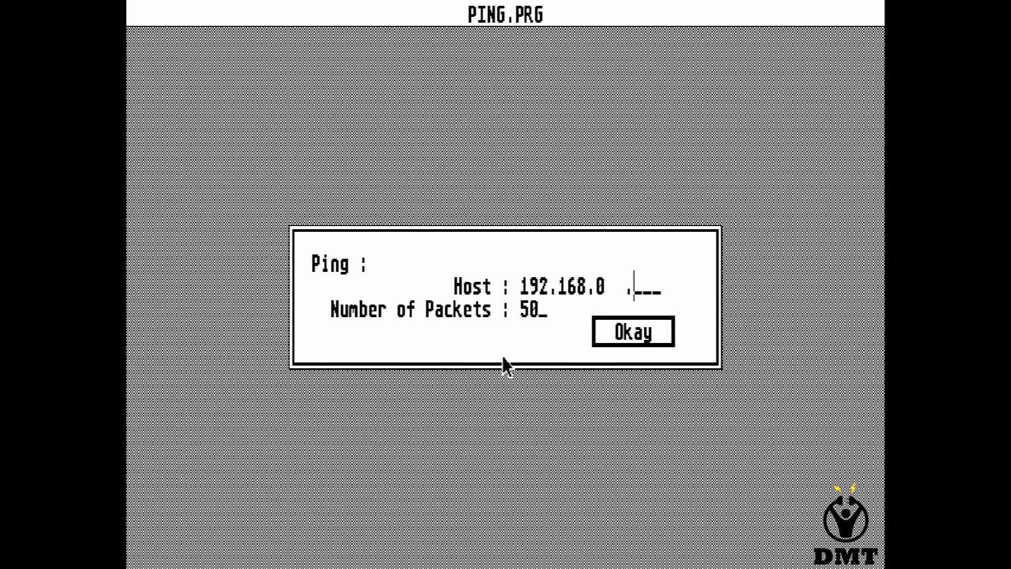
text(79)
Run the 50-packet ping and review results: 0% loss, 115 ms average.
click(635, 337)
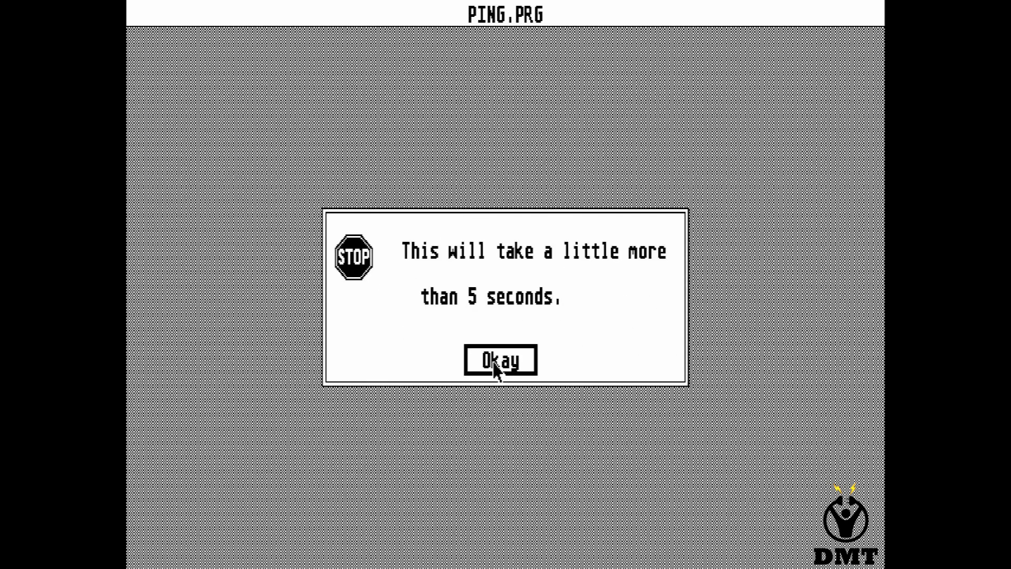
click(496, 368)
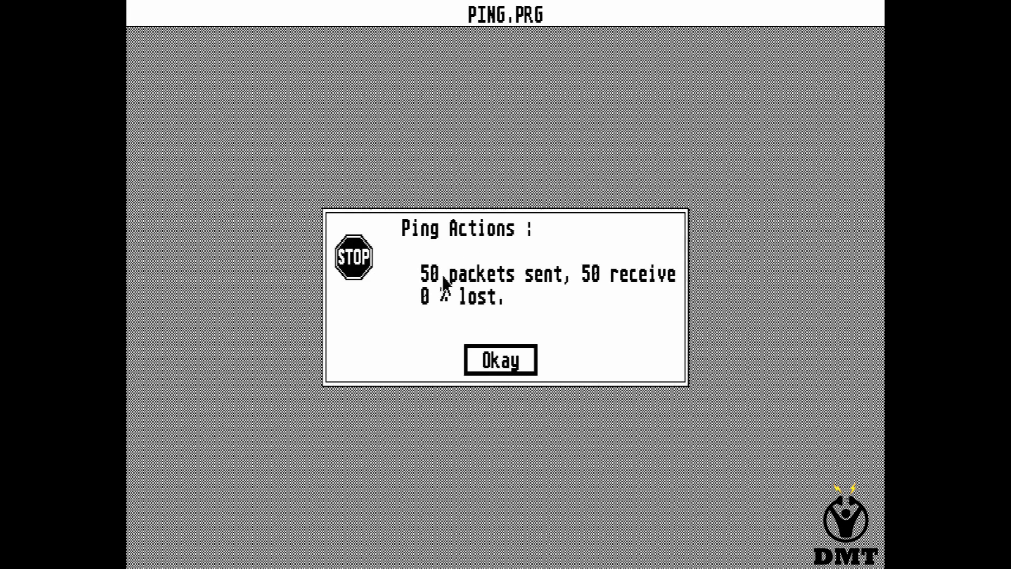
click(514, 366)
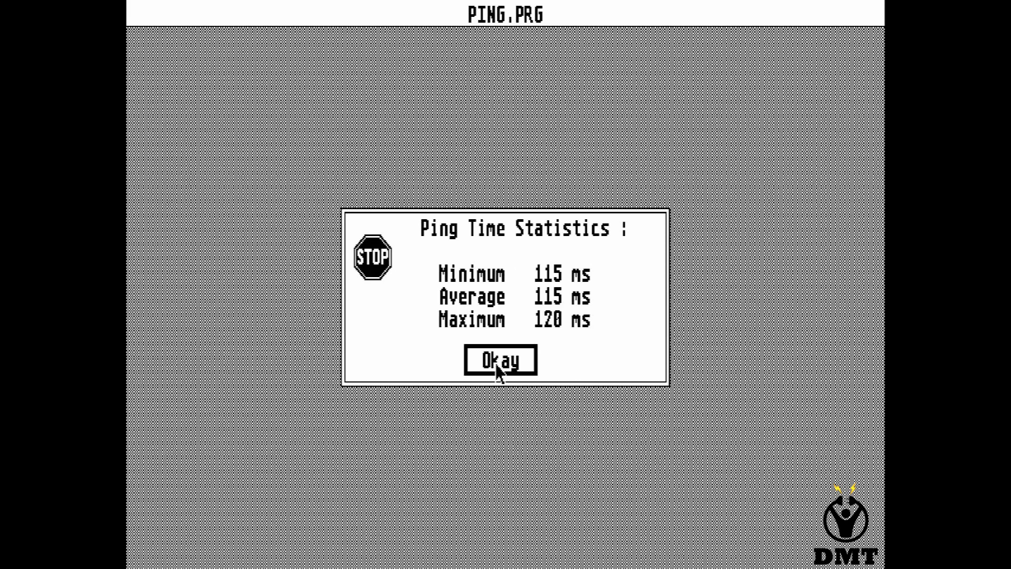
click(498, 363)
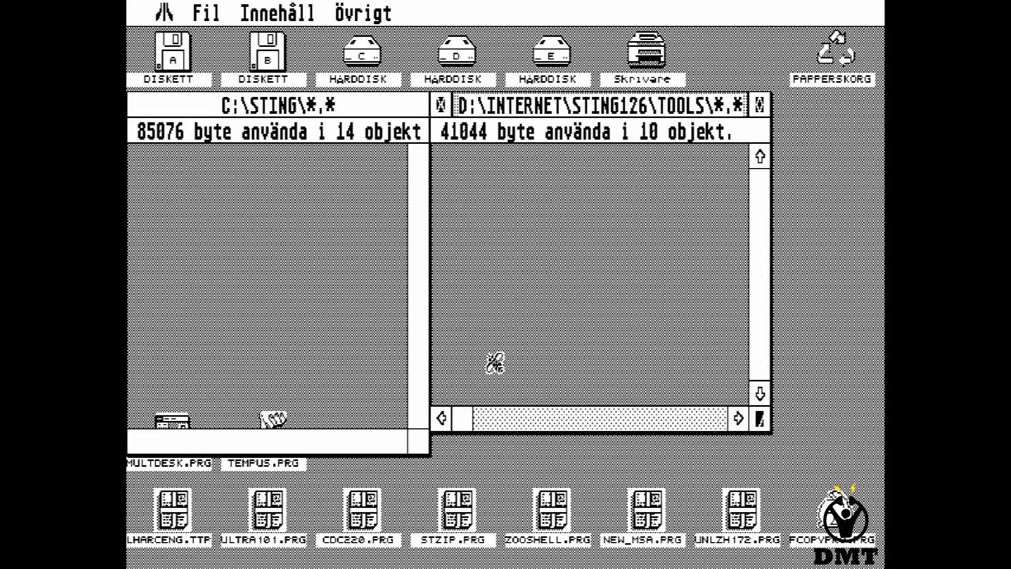
Go back up to D:\INTERNET, open MGFTP103 and launch MG-FTP.PRG.
click(443, 107)
click(443, 107)
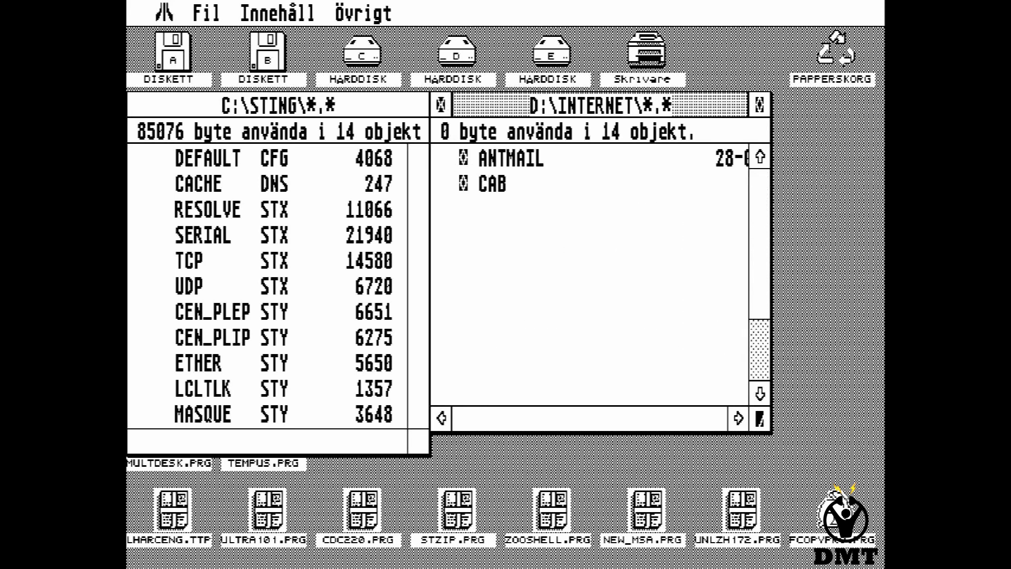
double_click(541, 316)
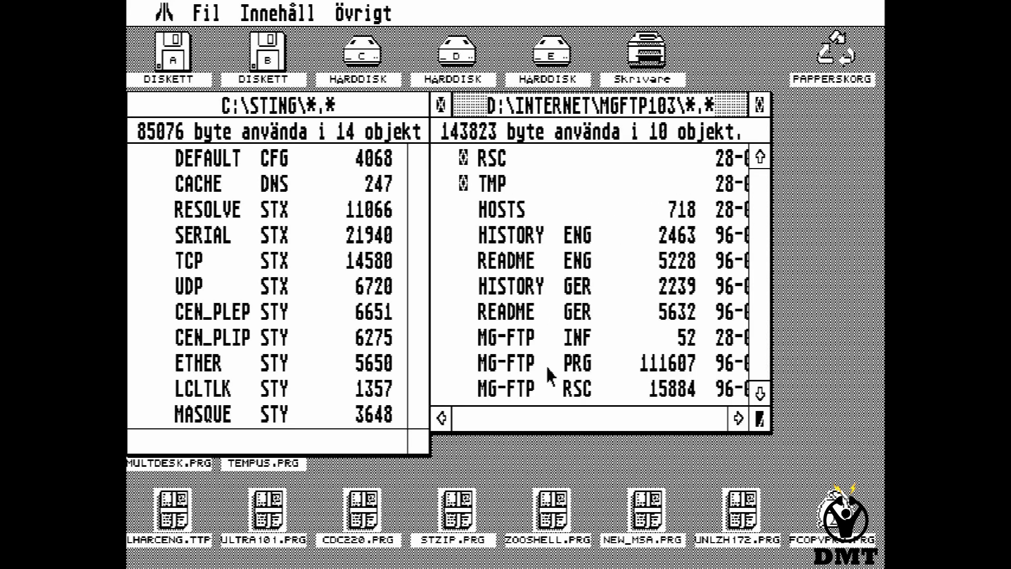
double_click(547, 367)
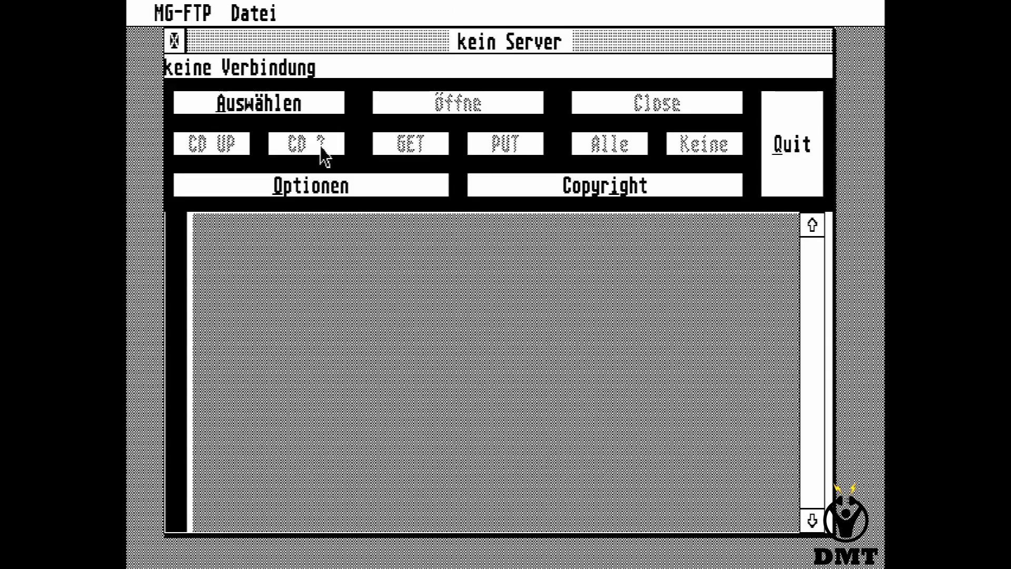
Choose 192.168.0.79 as the FTP server in MG-FTP.
click(292, 105)
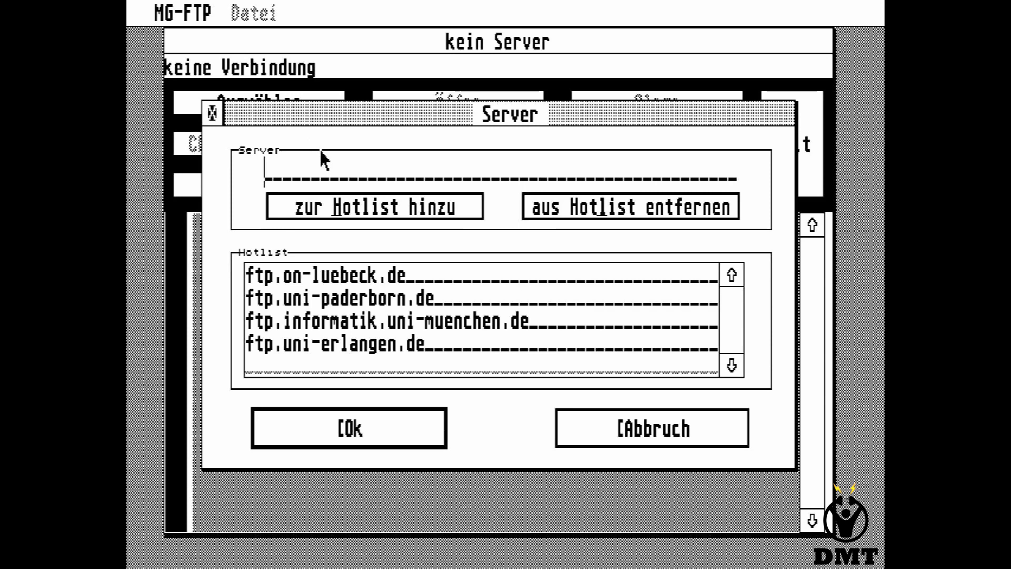
text(192.168.0.8)
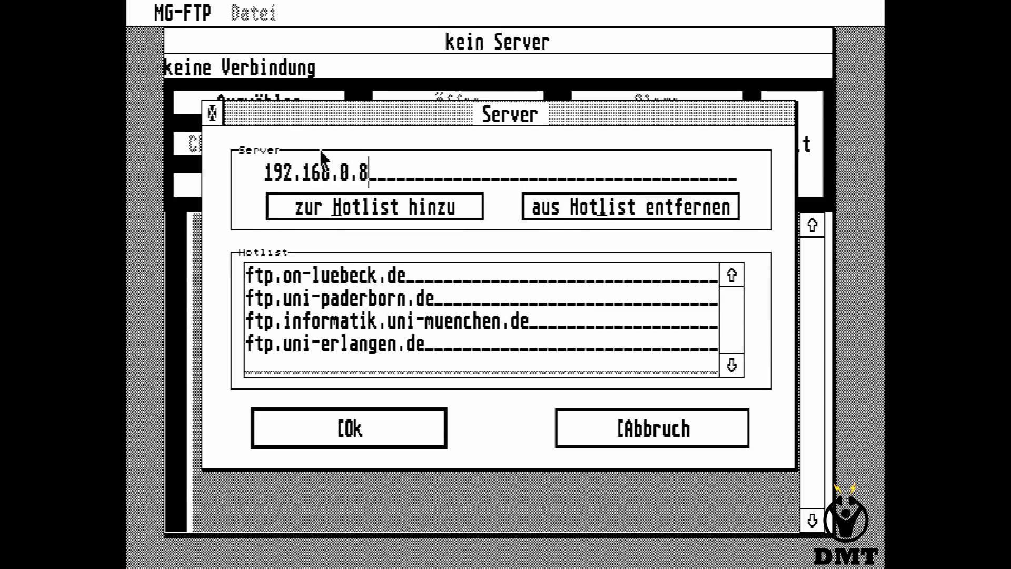
text(79)
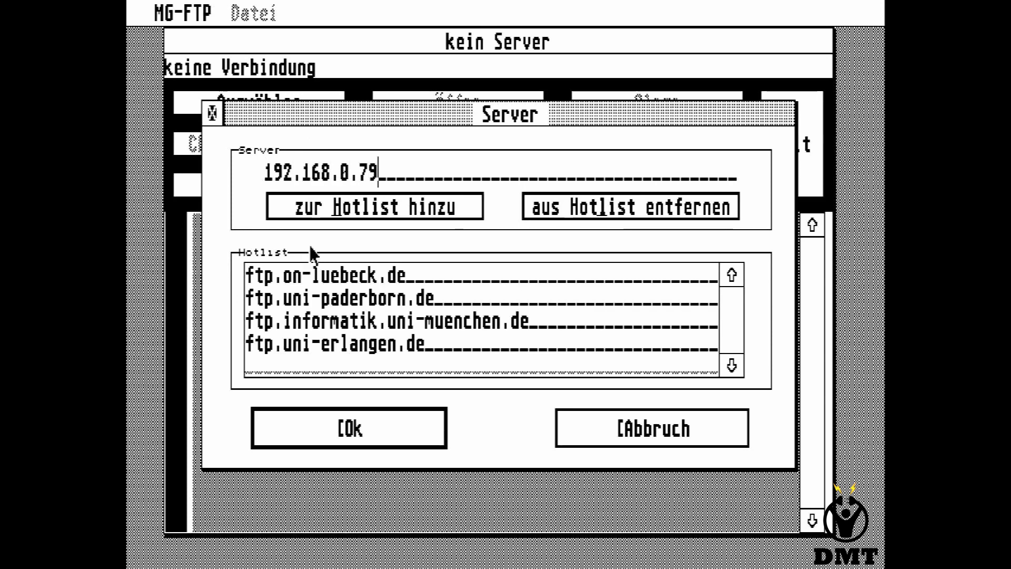
click(342, 428)
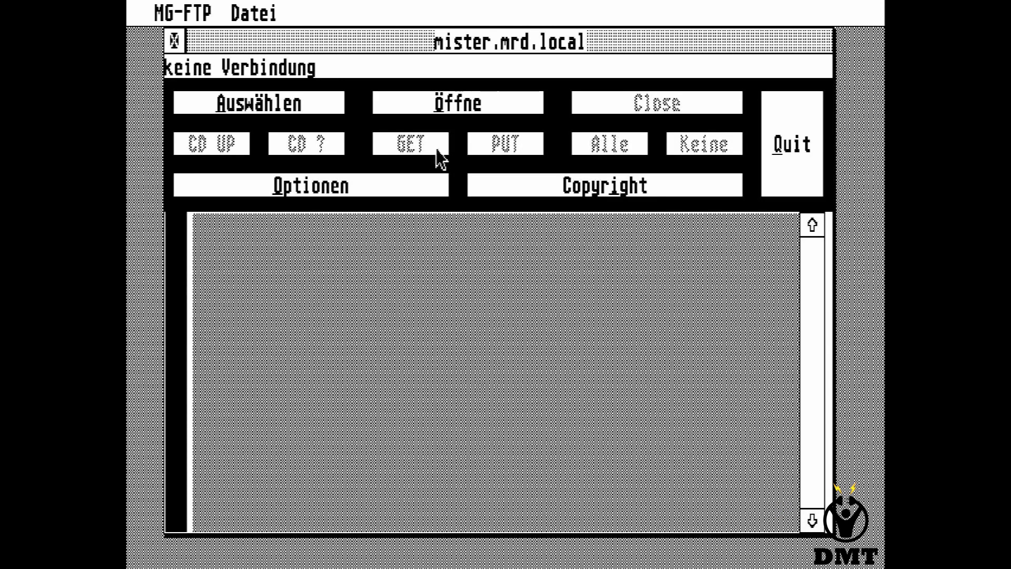
Open the connection and log in with login name root and the password field cleared.
click(476, 103)
key(BackSpace)
key(BackSpace)
key(BackSpace)
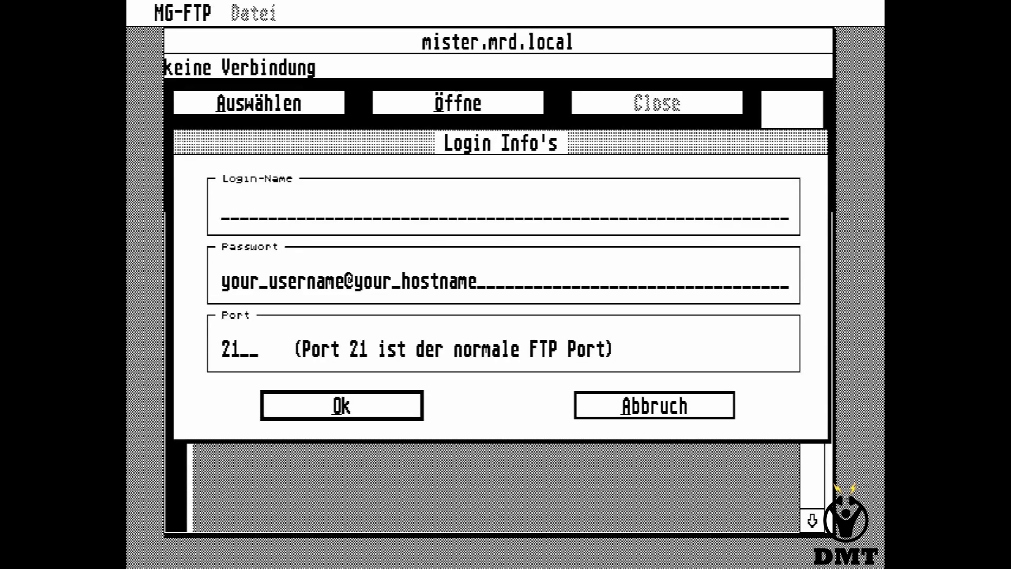
text(root)
key(Tab)
key(BackSpace)
key(BackSpace)
key(BackSpace)
key(BackSpace)
key(BackSpace)
key(BackSpace)
key(BackSpace)
key(BackSpace)
key(BackSpace)
key(BackSpace)
key(BackSpace)
key(BackSpace)
key(BackSpace)
key(BackSpace)
key(BackSpace)
key(BackSpace)
key(BackSpace)
key(BackSpace)
key(BackSpace)
key(BackSpace)
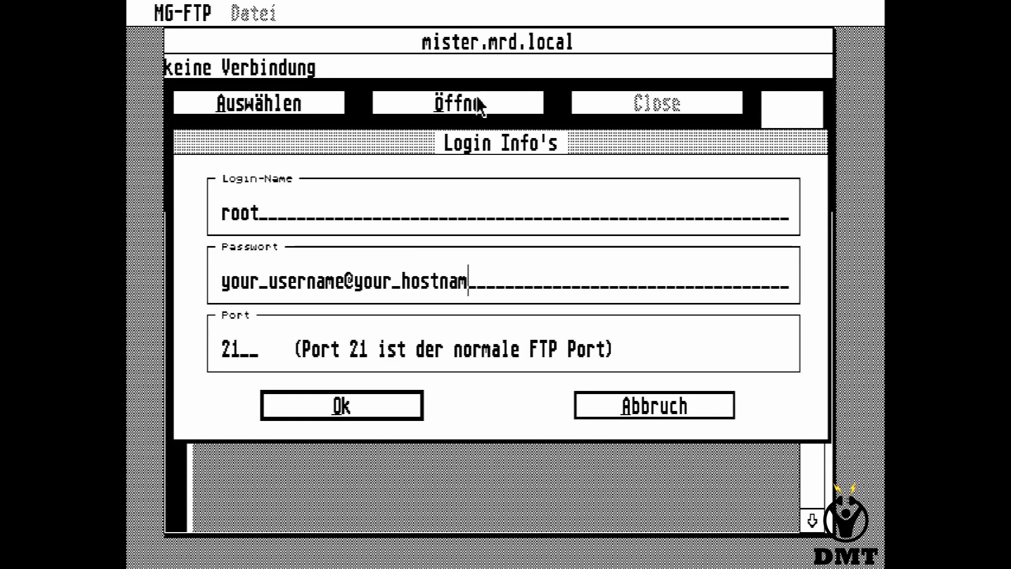
click(403, 413)
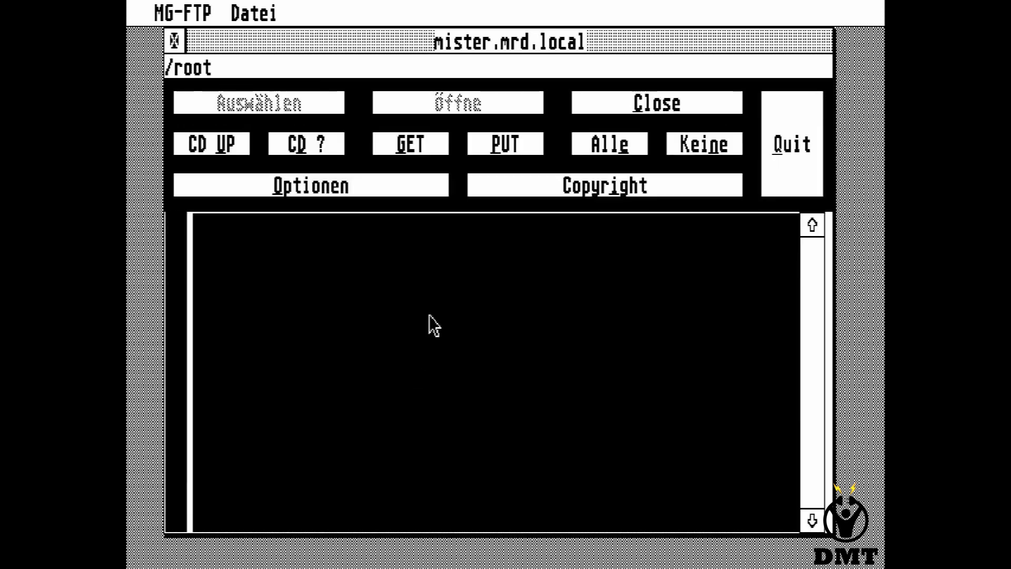
Go up from /root to the server's top folder, open media, and bring up the CD ? path prompt.
click(203, 149)
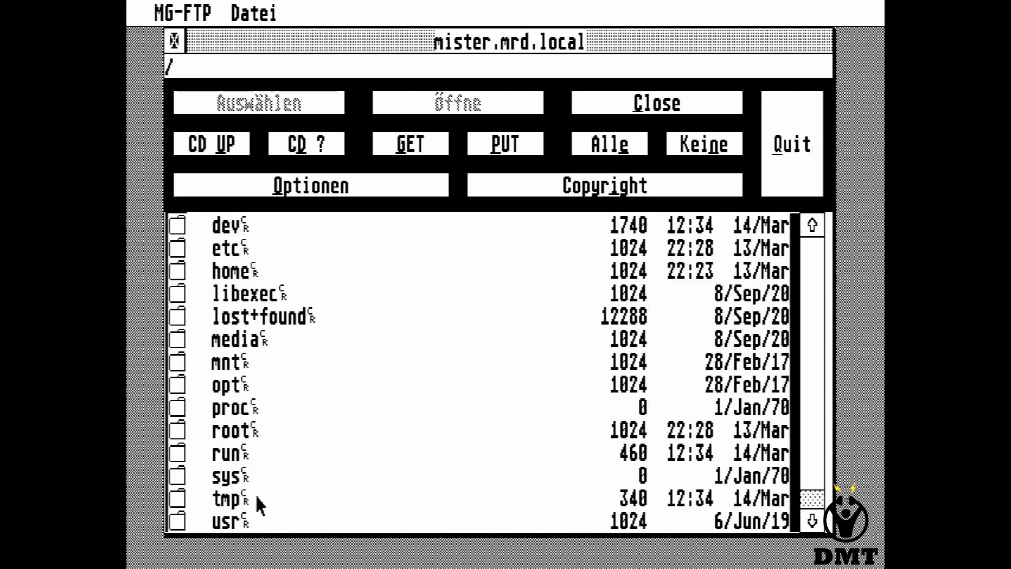
click(258, 343)
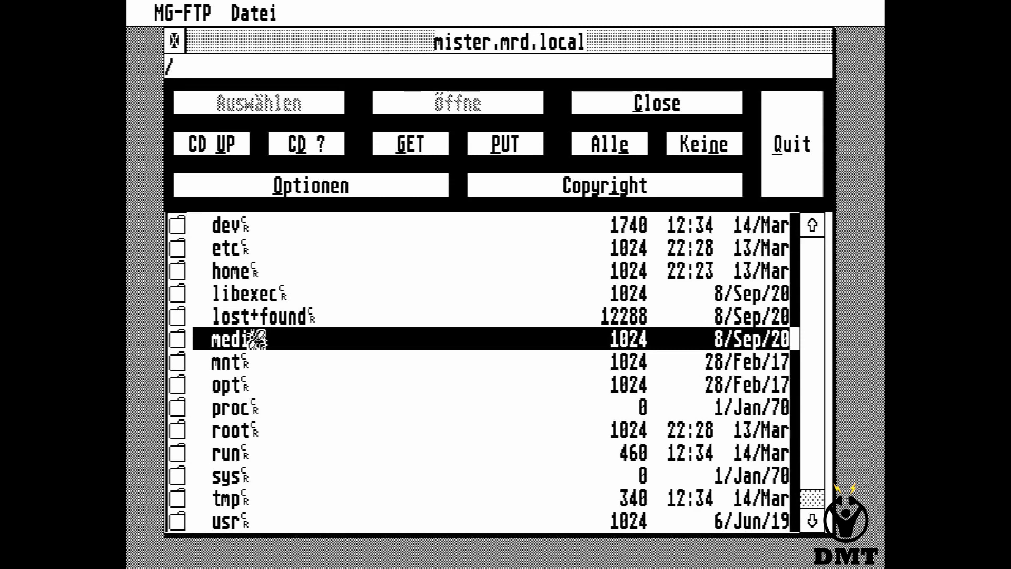
double_click(258, 340)
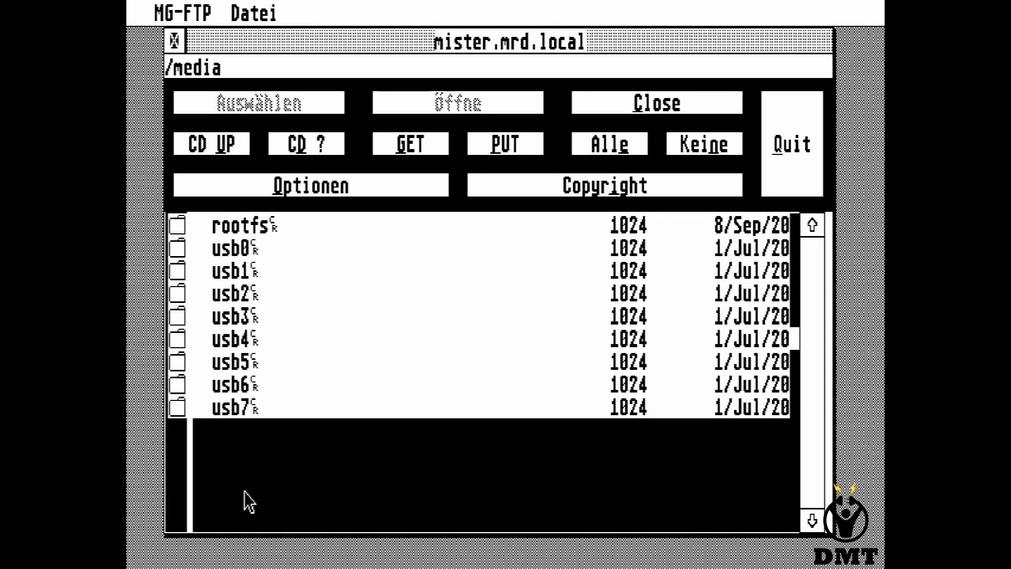
click(333, 147)
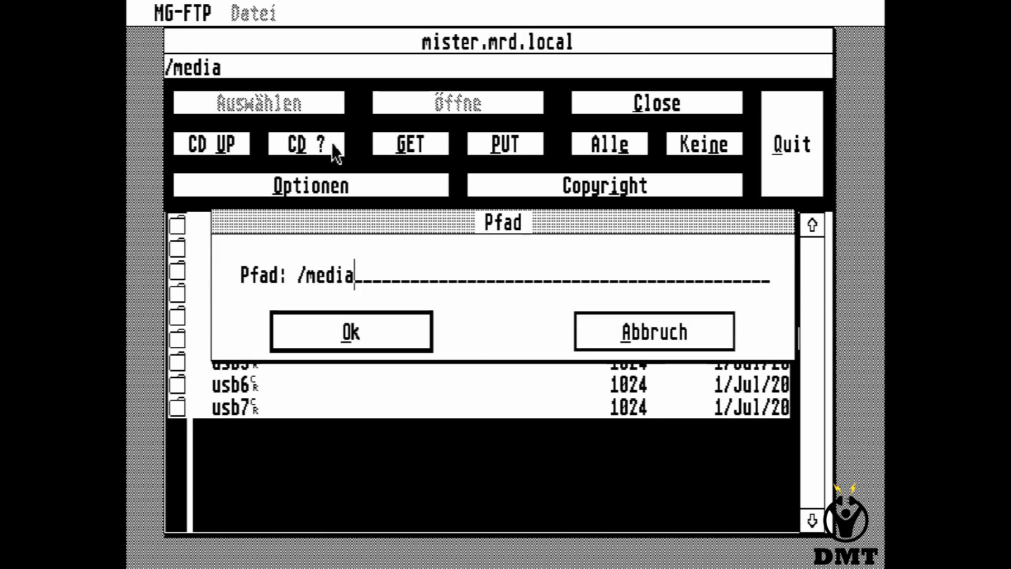
Jump to /media/fat, then page down and open the smb_games folder.
text(/fat/)
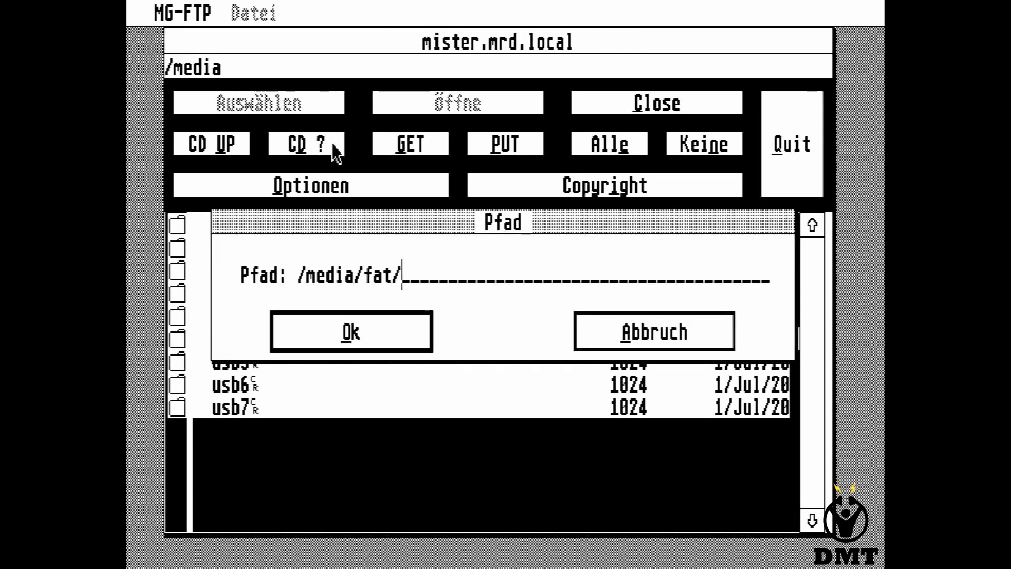
key(Return)
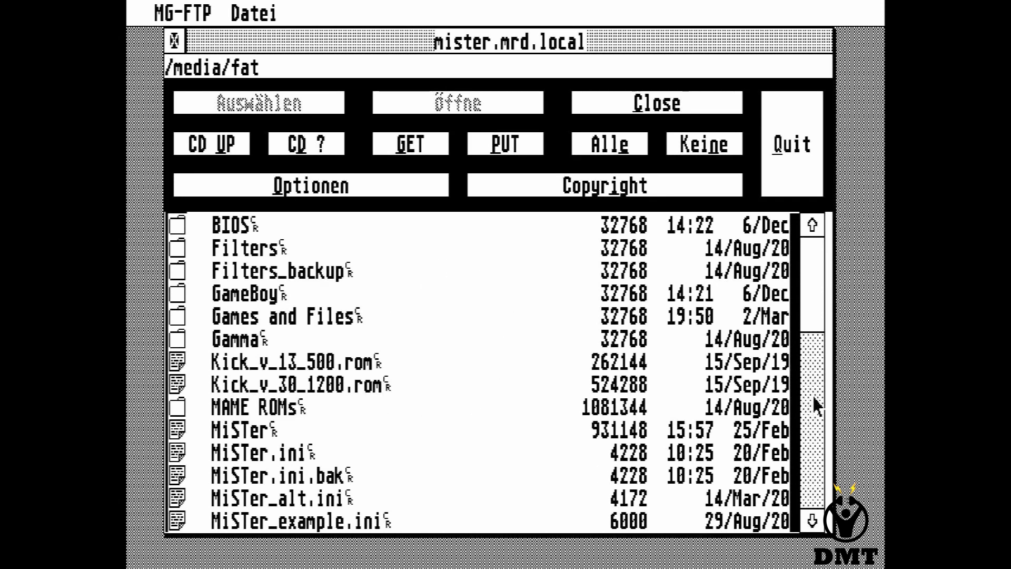
click(815, 365)
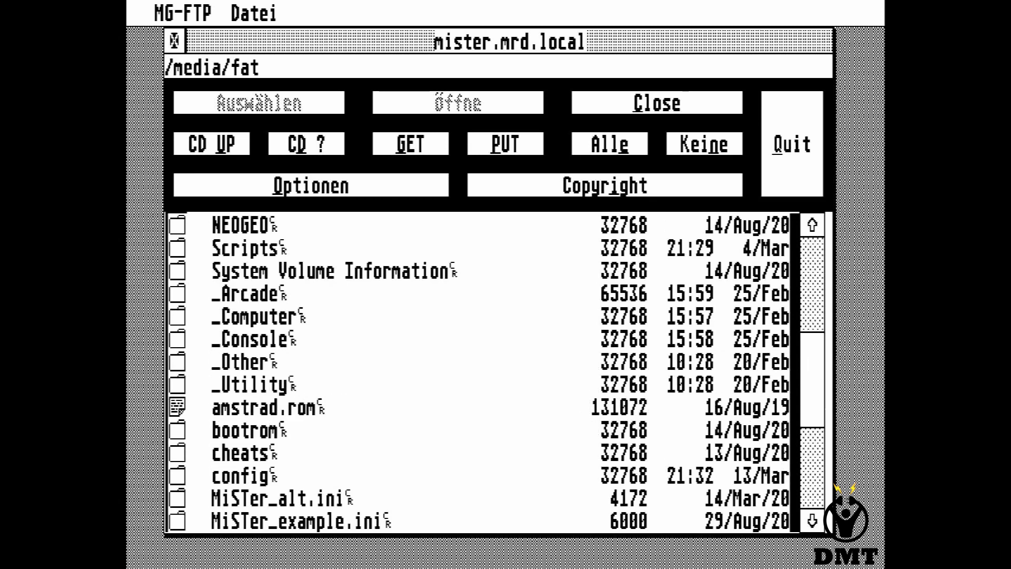
click(825, 471)
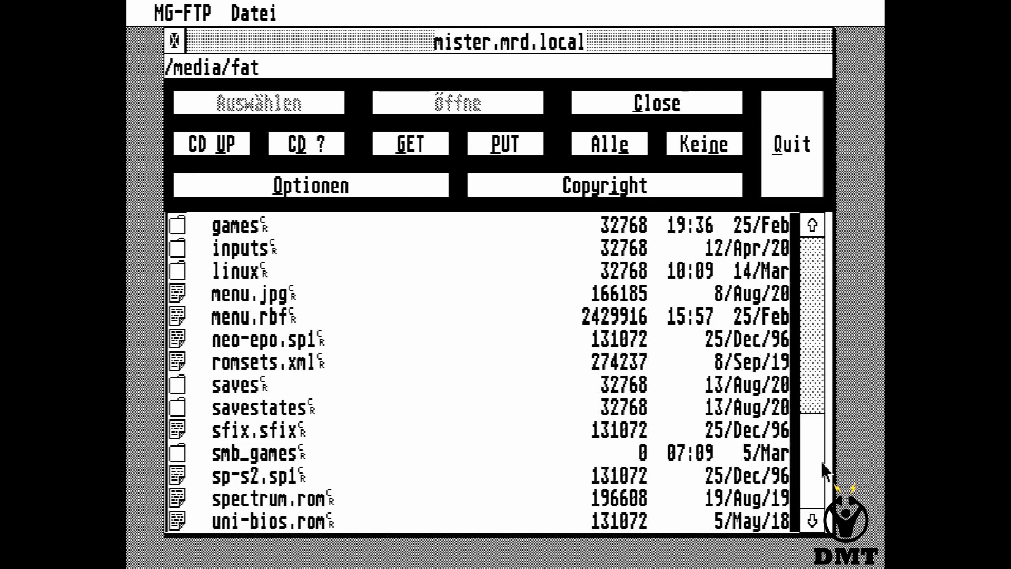
double_click(227, 453)
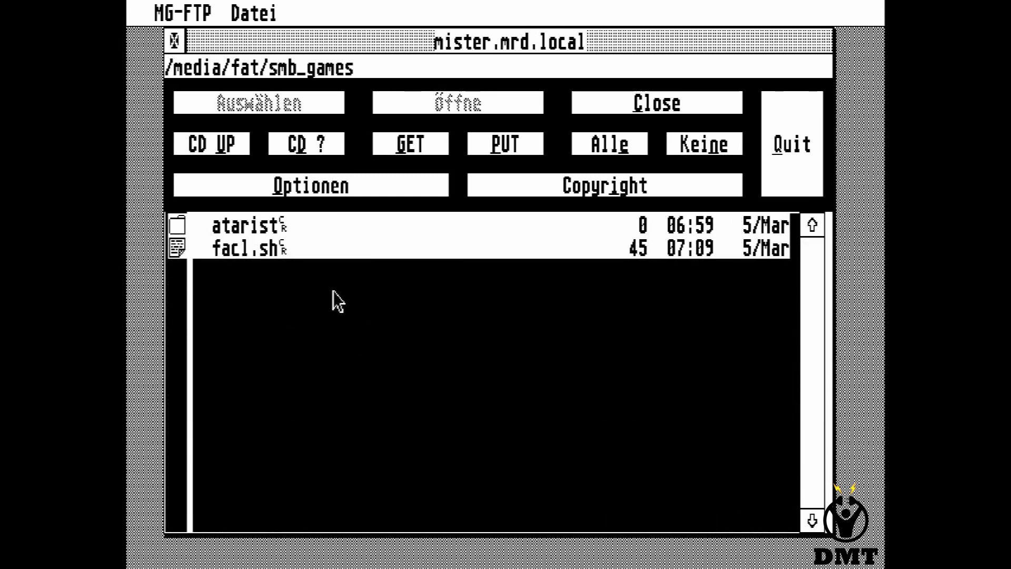
click(508, 143)
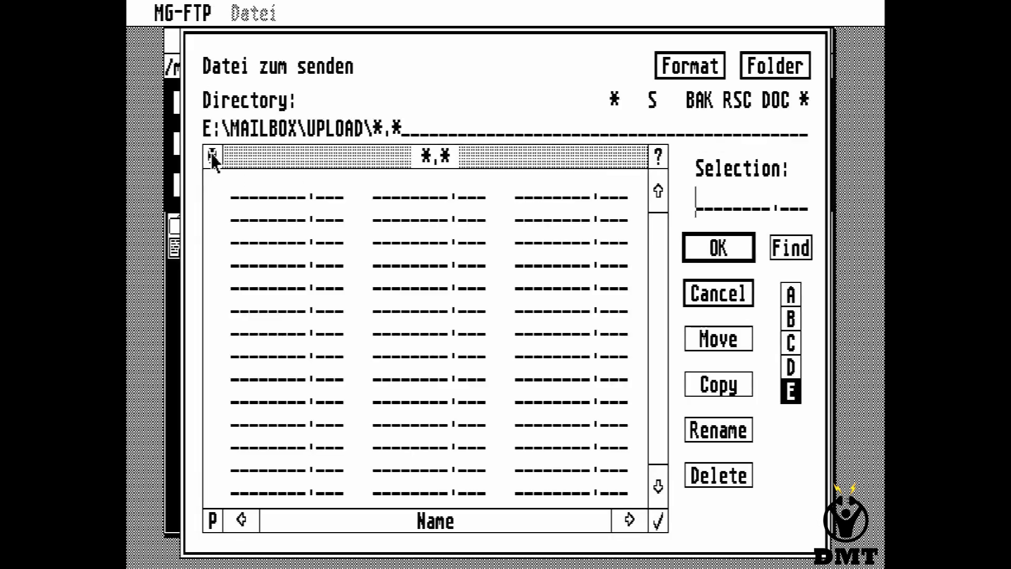
click(213, 156)
click(213, 156)
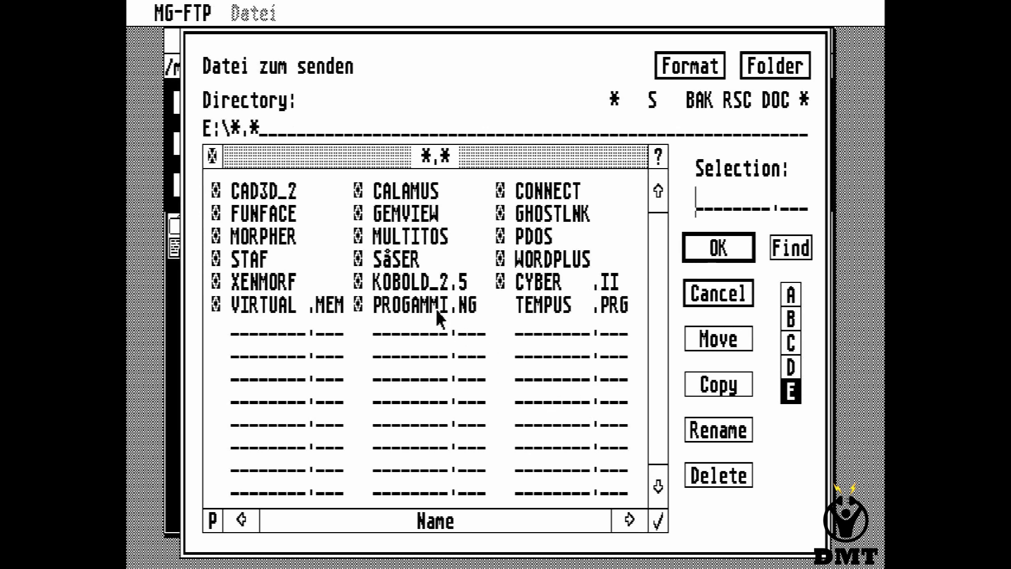
click(257, 260)
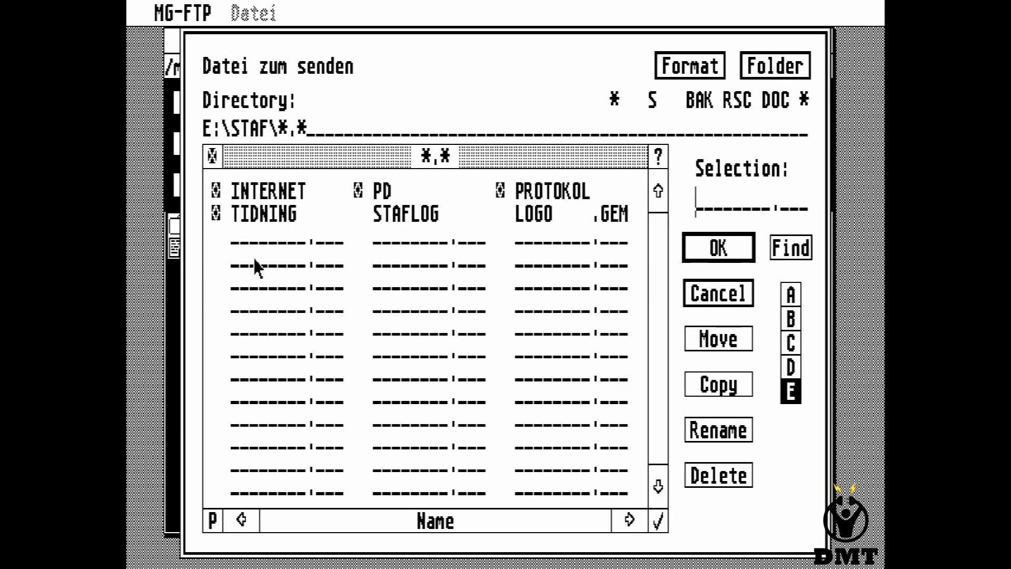
double_click(544, 215)
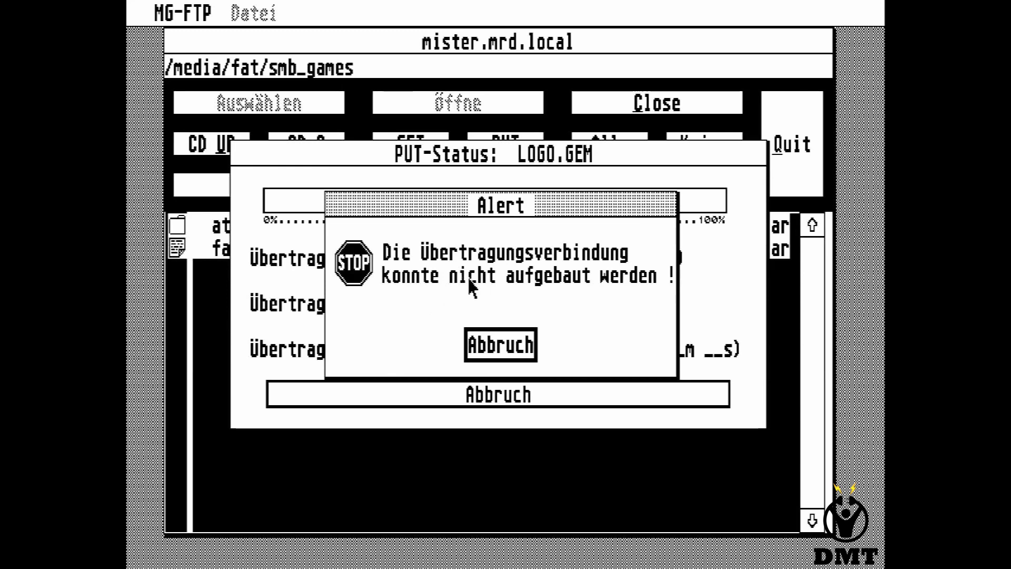
click(480, 343)
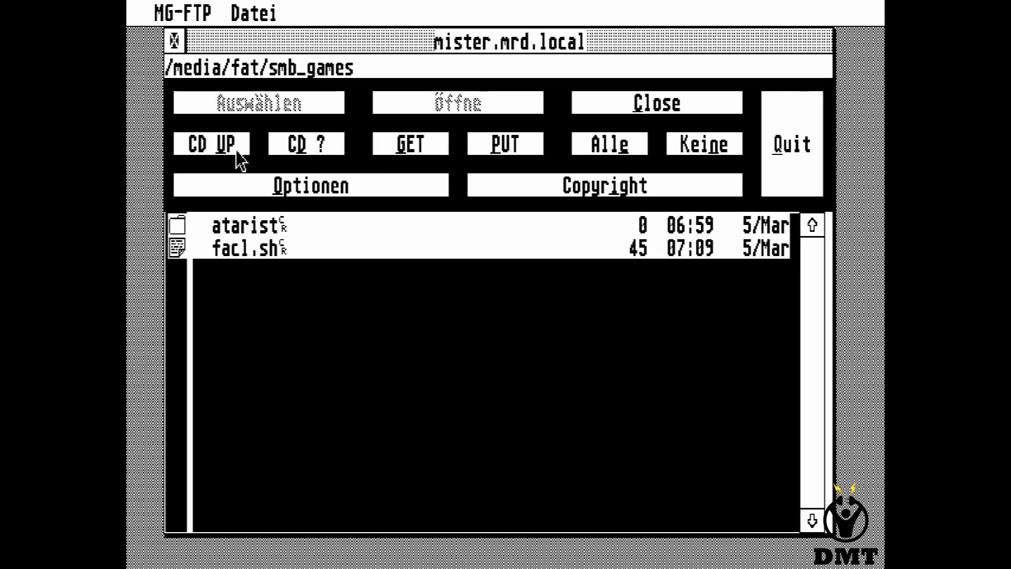
click(237, 151)
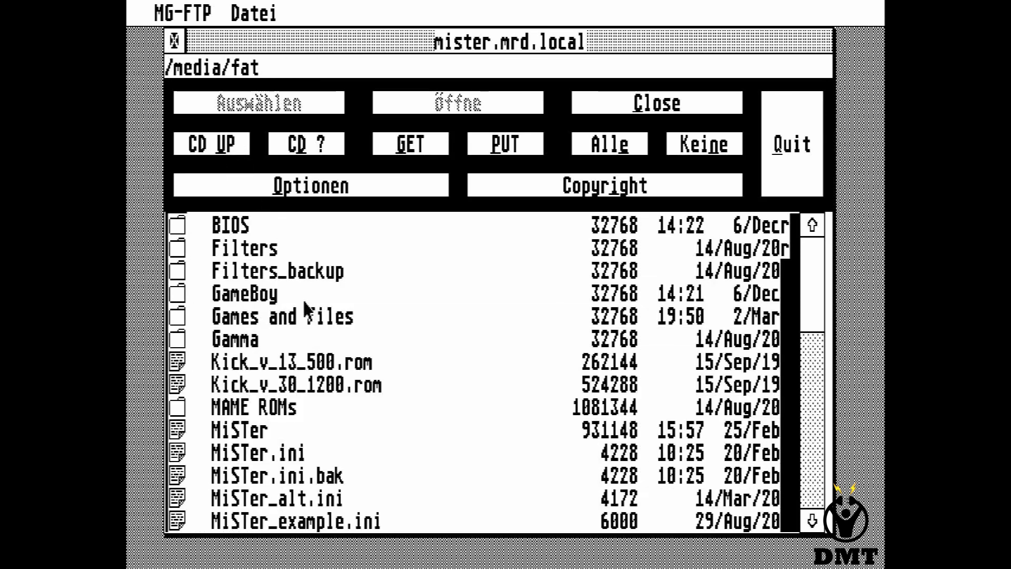
Open Games then AtariST on the server, retry uploading LOGO.GEM, and dismiss the failure alert.
double_click(304, 318)
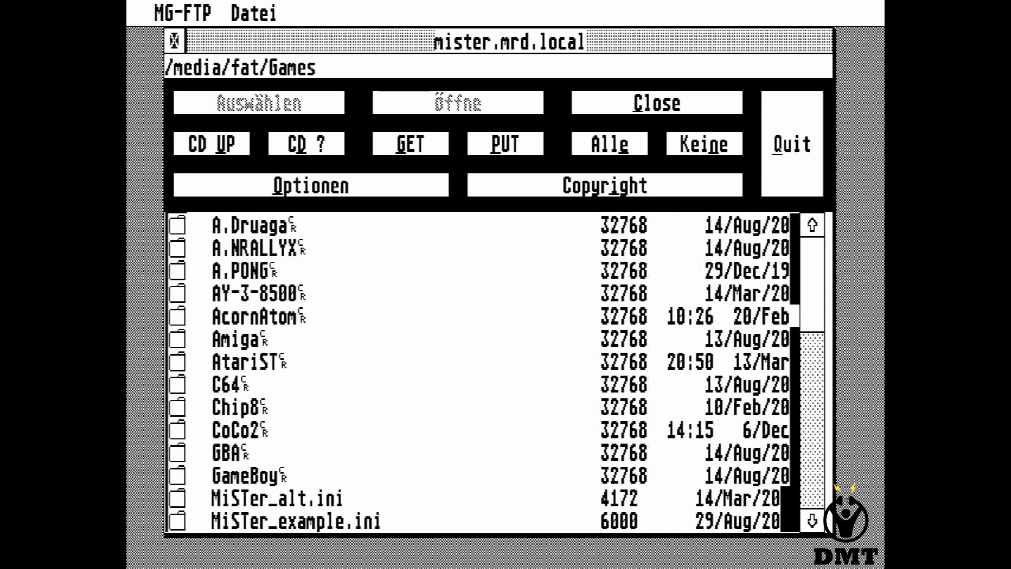
double_click(269, 363)
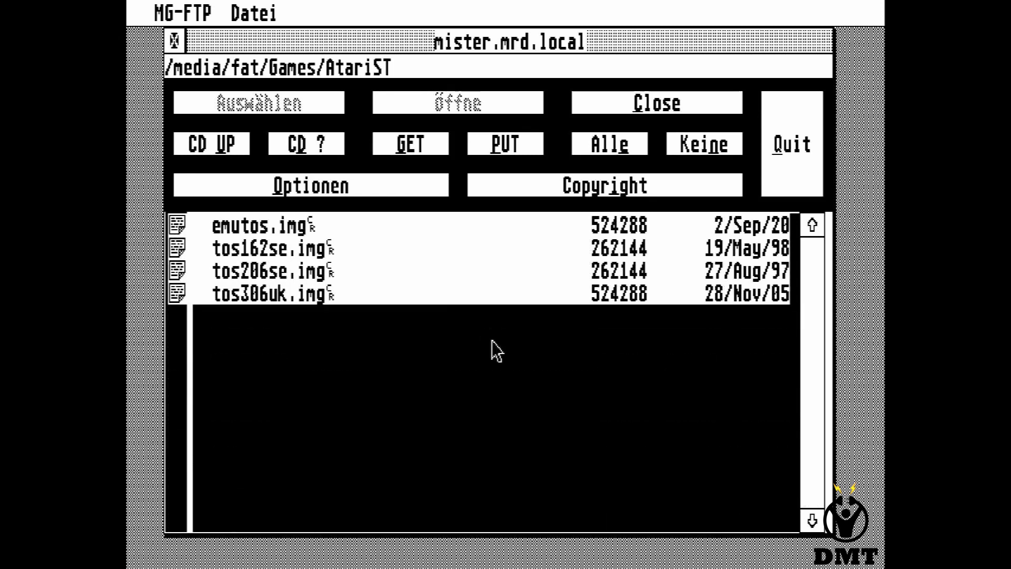
click(522, 152)
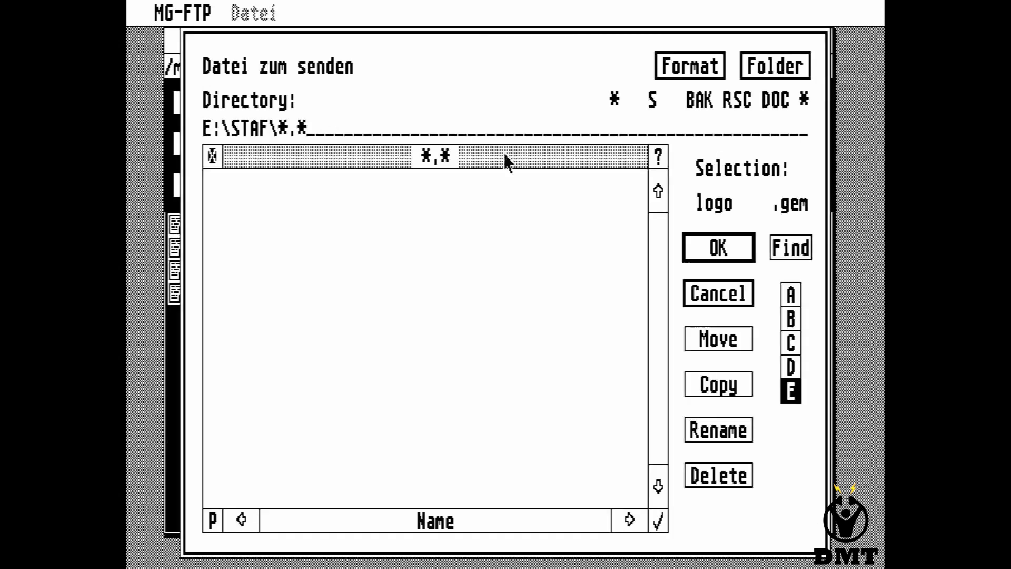
double_click(529, 215)
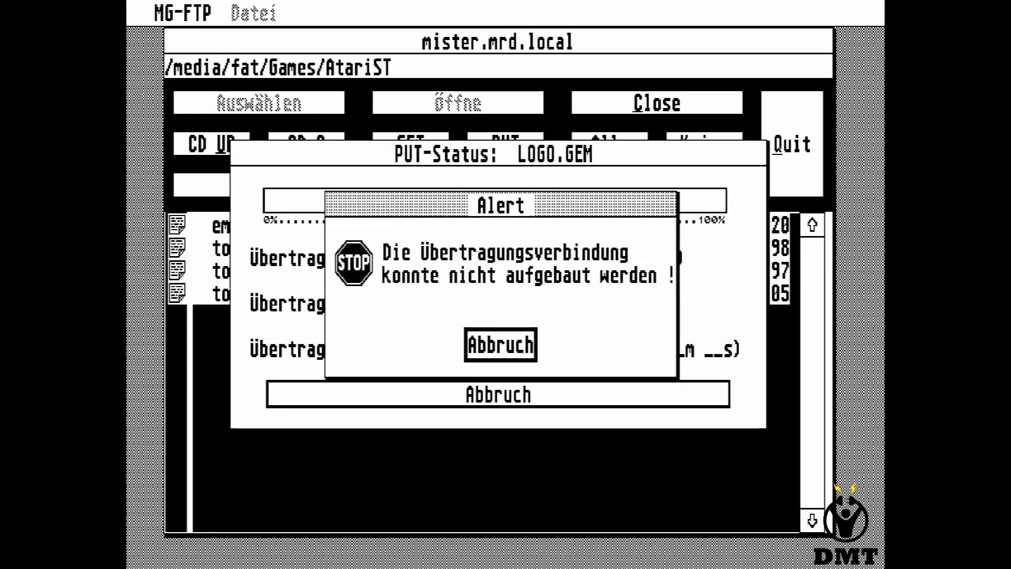
click(499, 351)
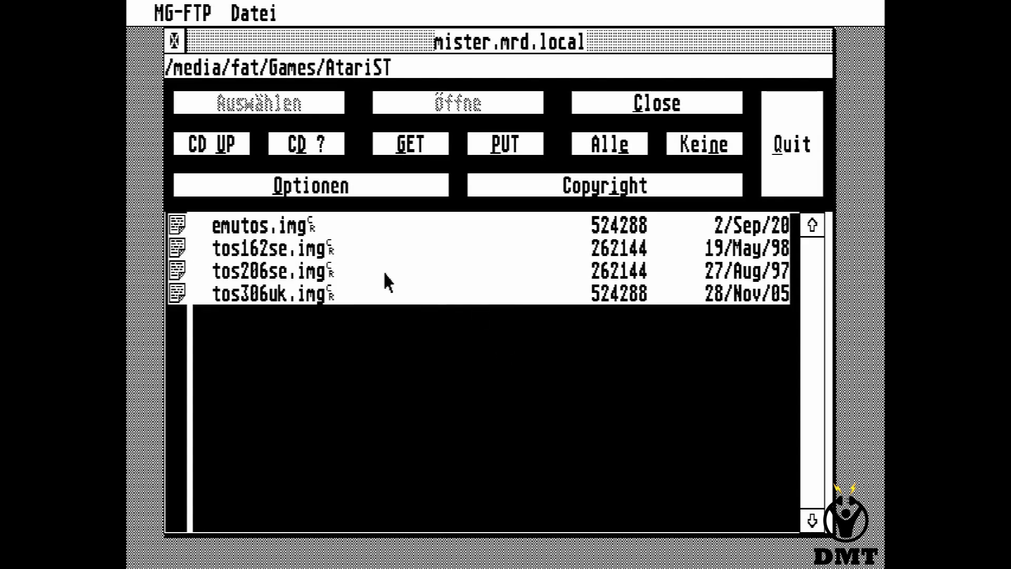
click(278, 231)
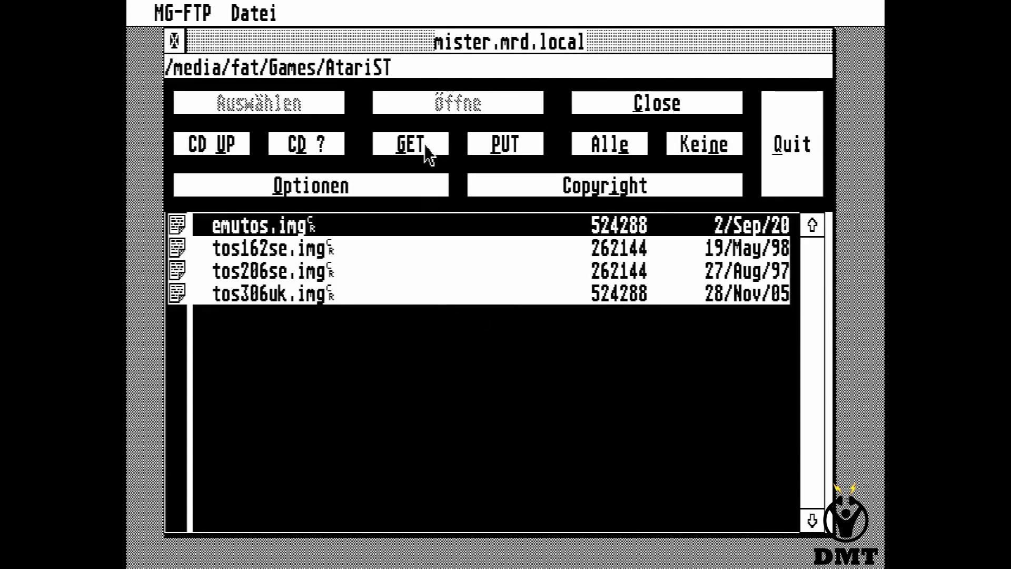
click(421, 145)
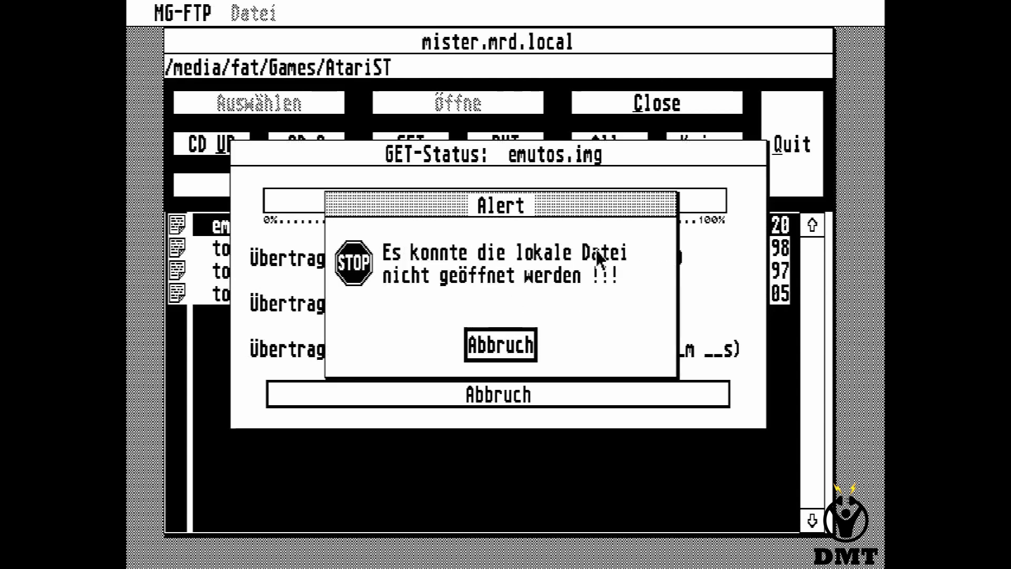
click(498, 345)
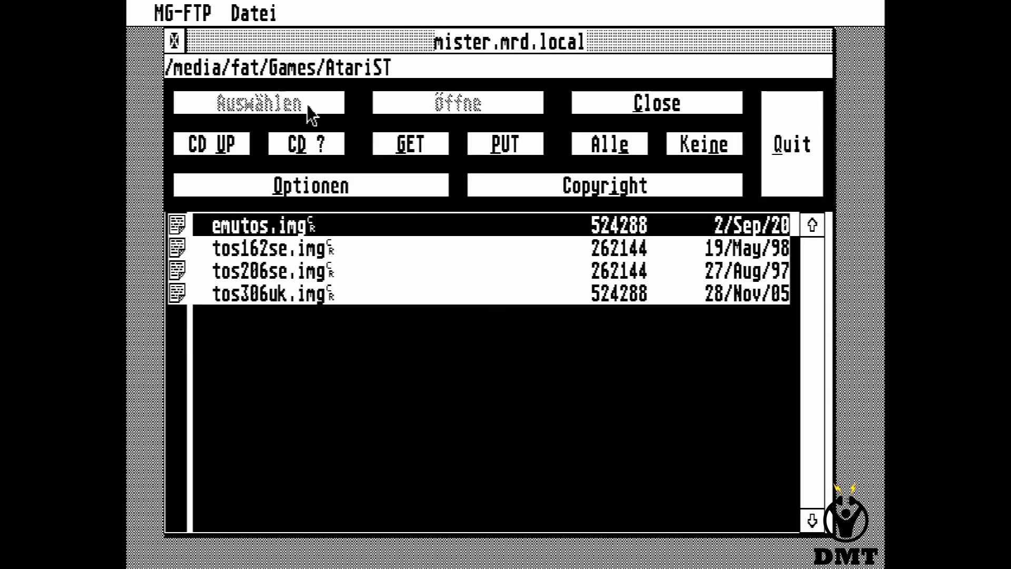
mouse_move(258, 13)
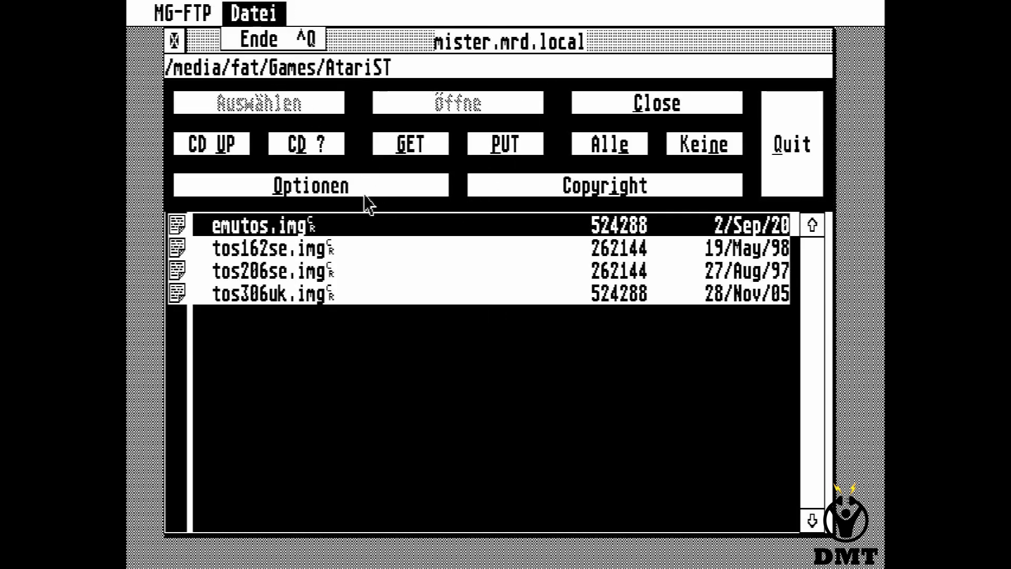
click(345, 190)
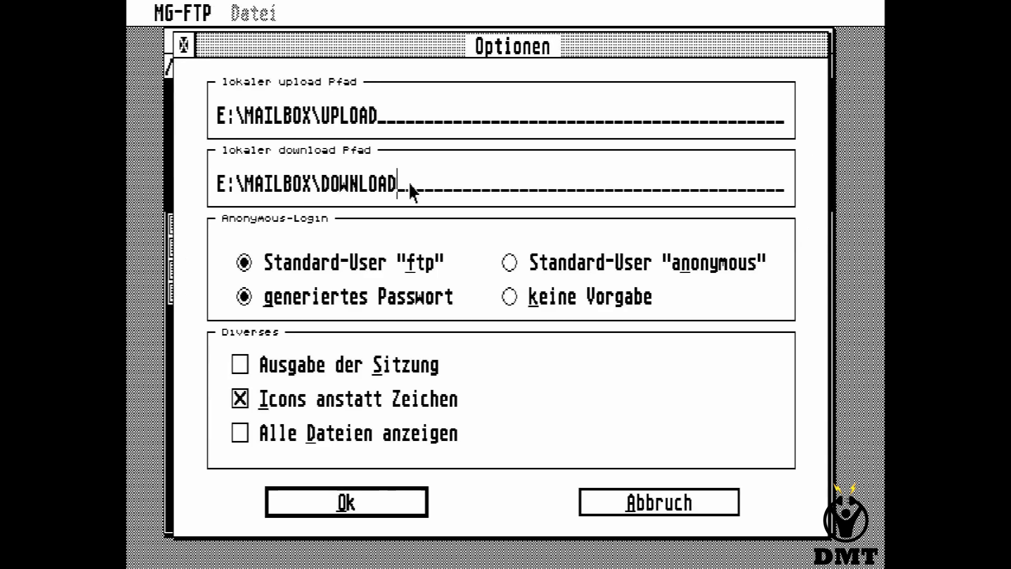
Trim the local download path from E:\MAILBOX\DOWNLOAD to E:\ and confirm.
key(BackSpace)
key(BackSpace)
key(BackSpace)
key(BackSpace)
key(BackSpace)
key(BackSpace)
key(BackSpace)
key(BackSpace)
key(BackSpace)
key(BackSpace)
key(BackSpace)
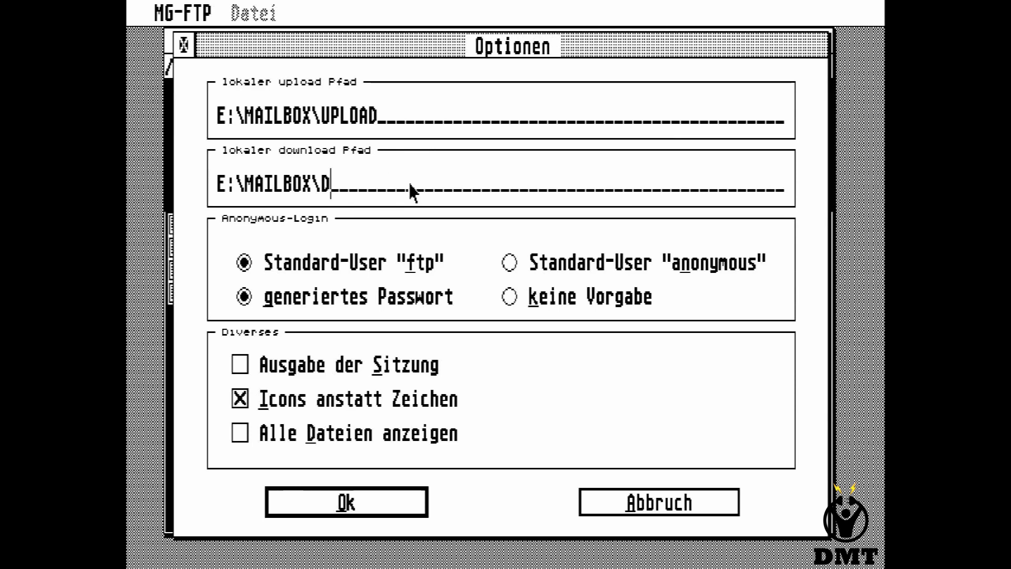
key(BackSpace)
key(BackSpace)
key(BackSpace)
key(BackSpace)
key(BackSpace)
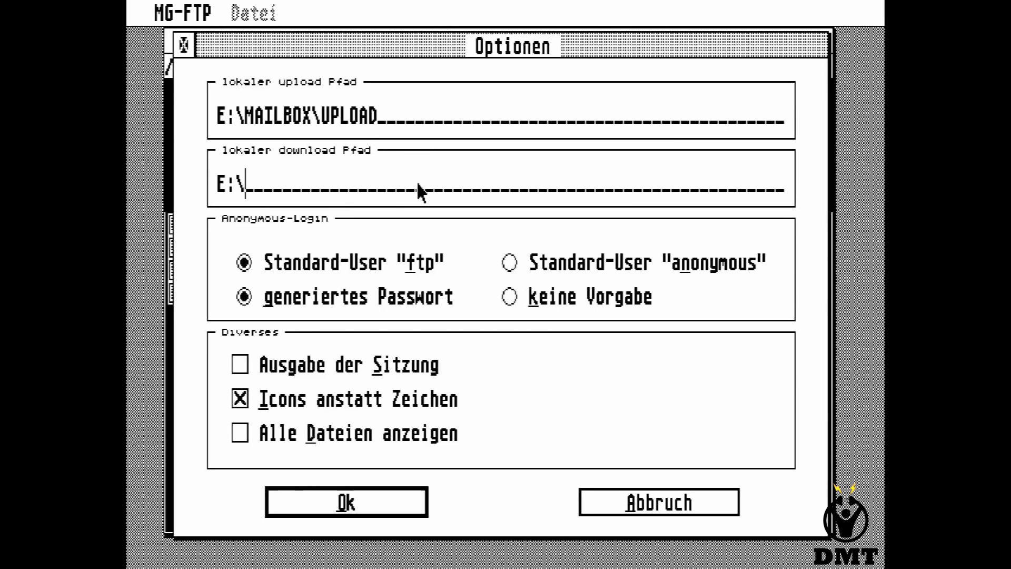
click(408, 506)
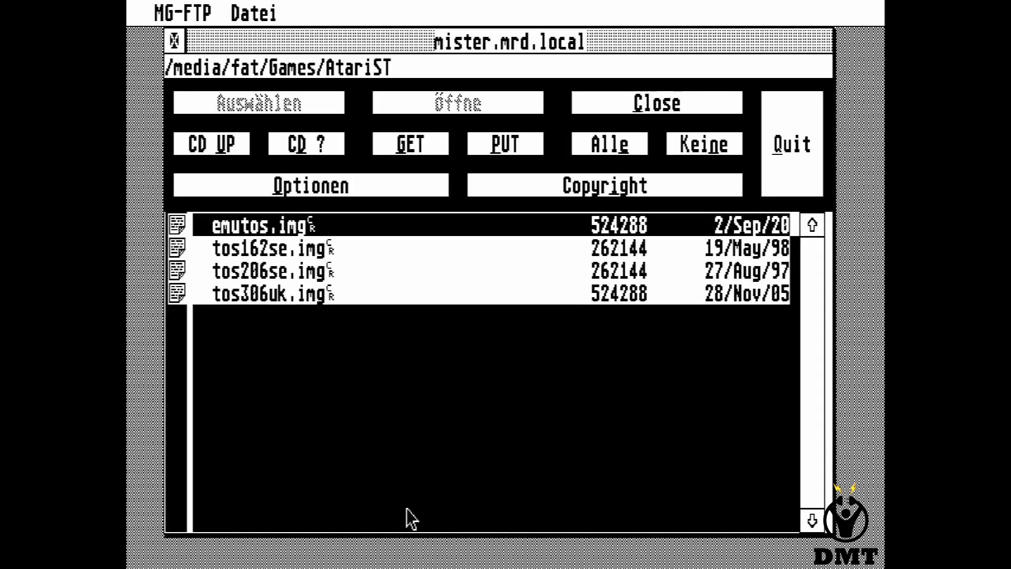
Start downloading emutos.img to drive E: with GET.
click(413, 144)
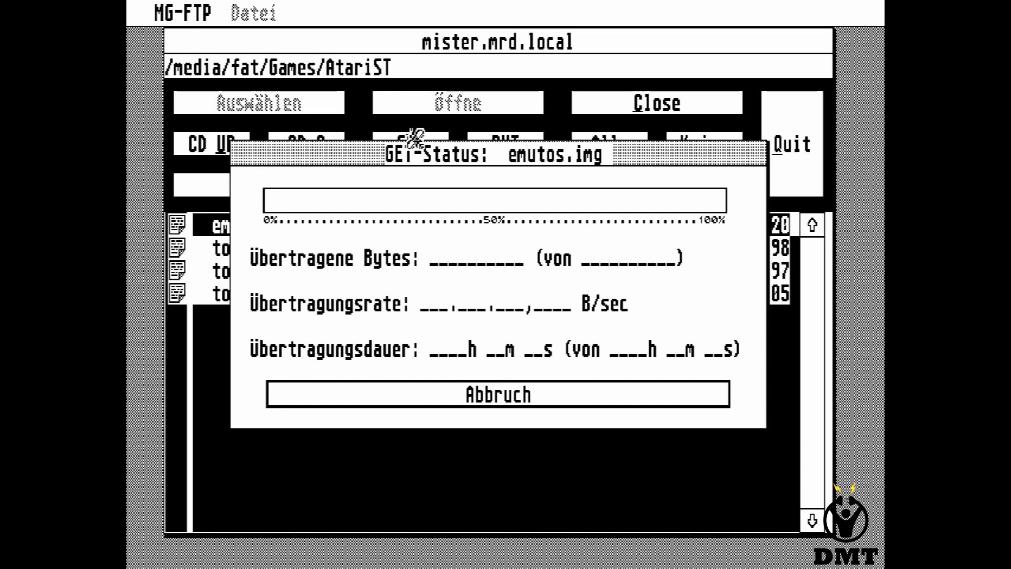
Open the MiSTer OSD and navigate to the system page's UART mode settings.
key(F12)
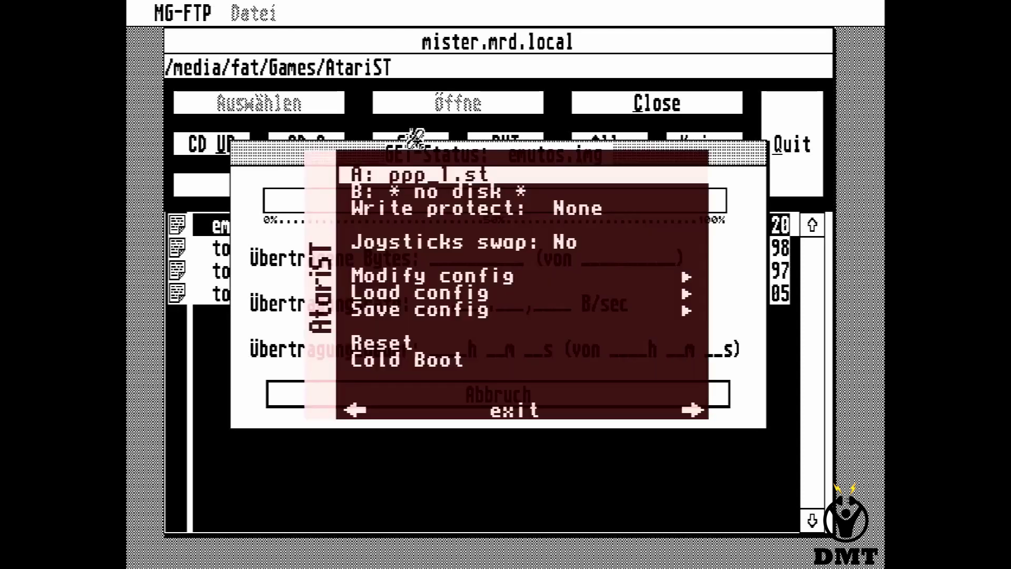
key(Left)
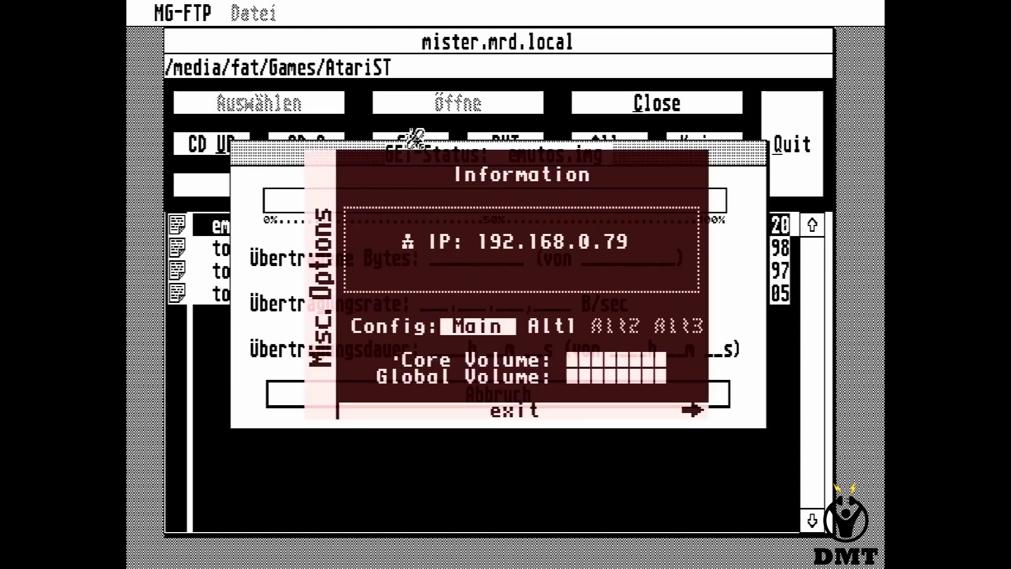
key(Right)
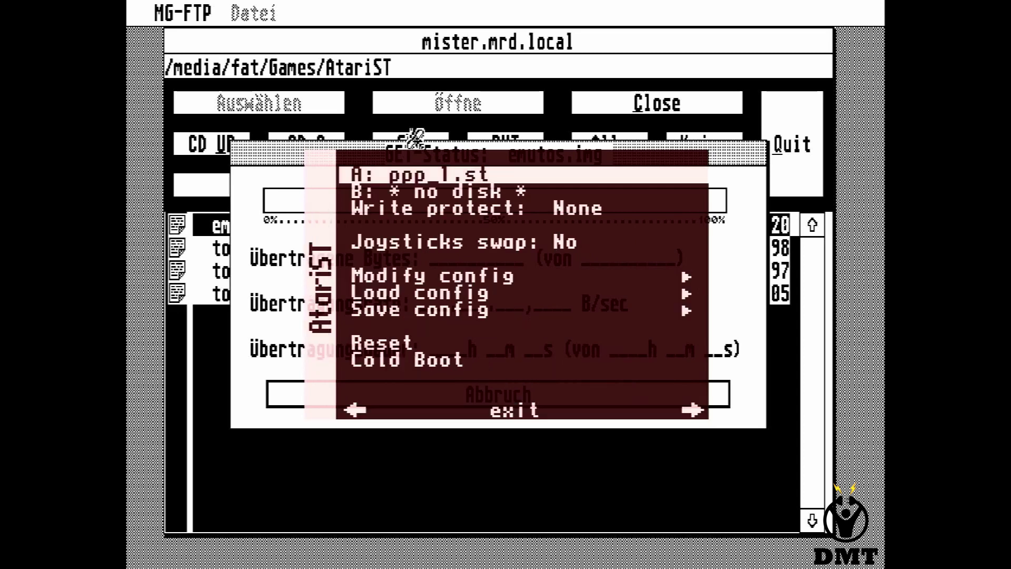
key(Down)
key(Down)
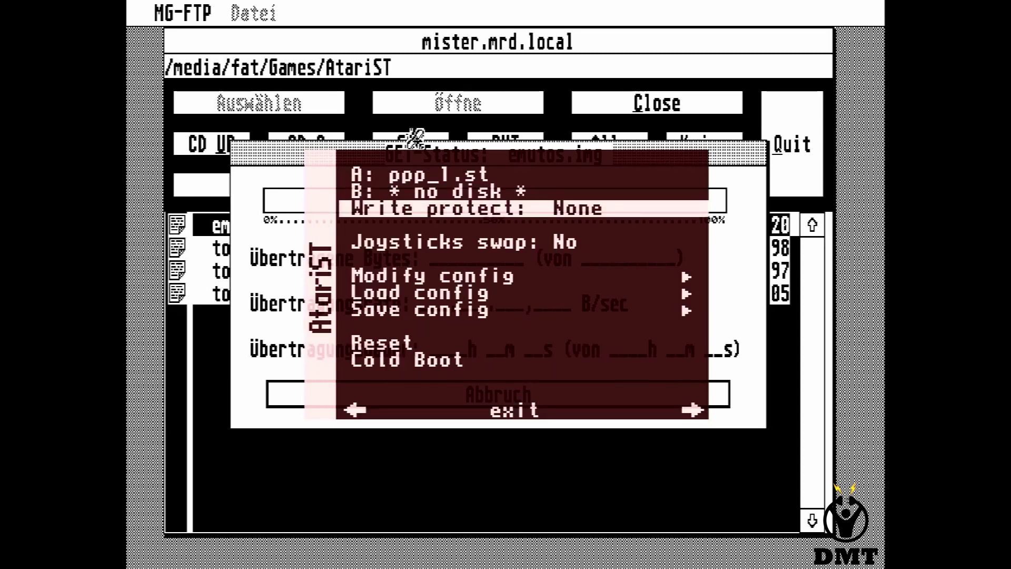
key(Right)
key(Down)
key(Down)
Keep Connection at PPP and Baud at 19200, then exit the OSD.
key(Down)
key(Down)
key(Return)
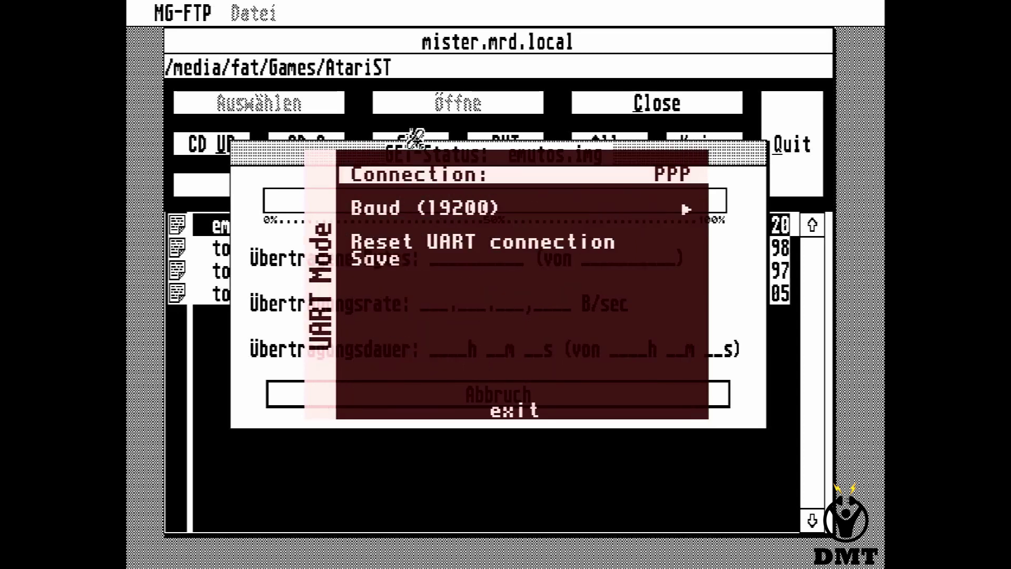
key(Down)
key(Down)
key(Up)
key(Up)
key(Down)
key(Down)
key(Up)
key(Up)
key(Return)
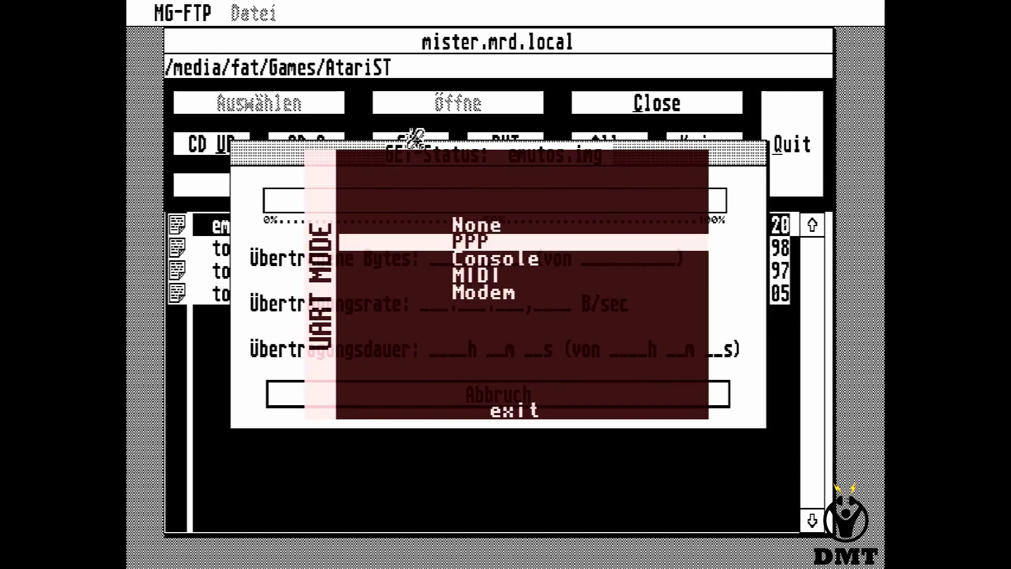
key(Return)
key(Down)
key(Return)
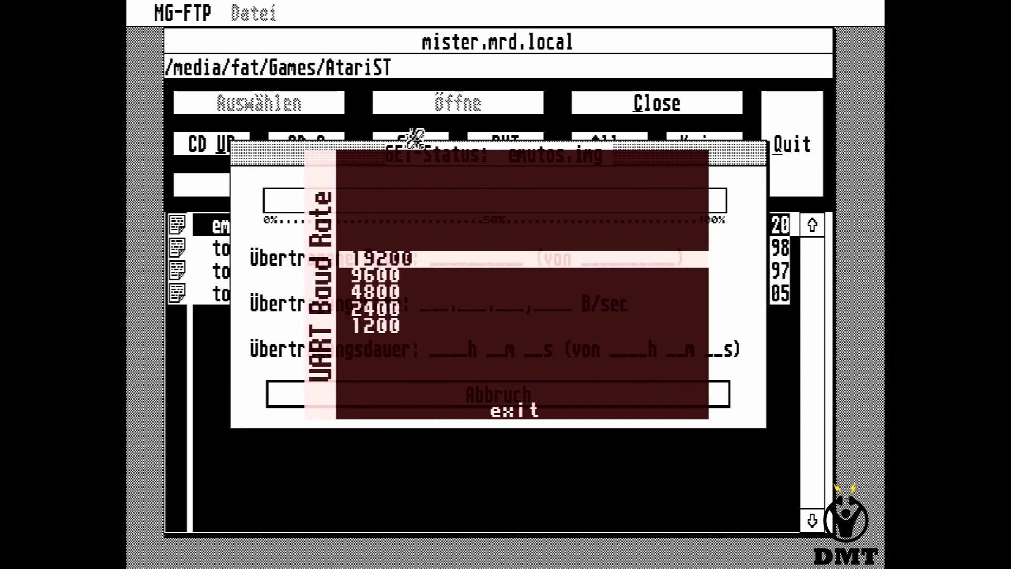
key(Return)
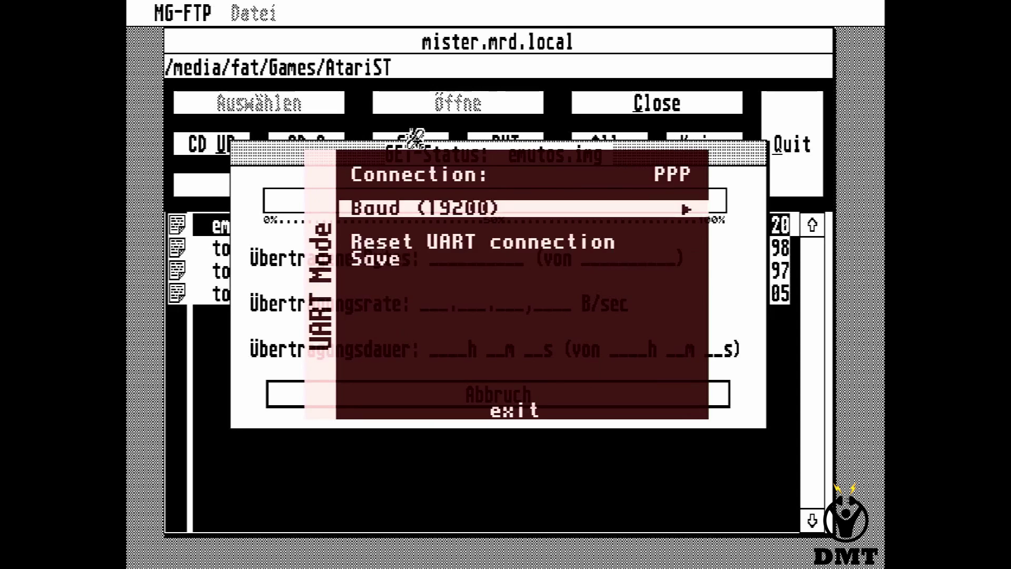
key(Left)
key(F12)
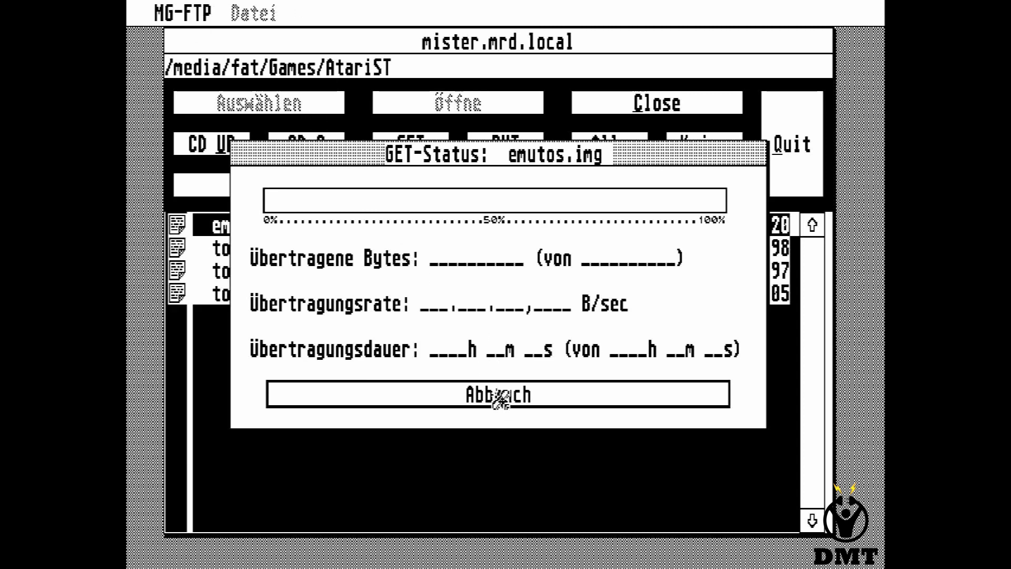
Reset the Atari ST core from its OSD page so it reboots with ppp_1.st in drive A.
key(F12)
key(Up)
key(Up)
key(Up)
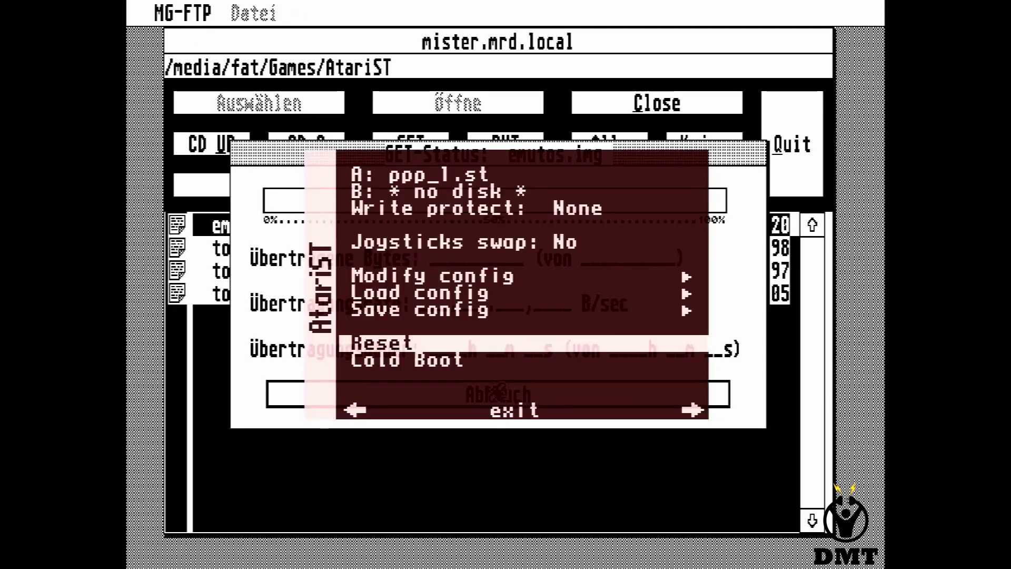
key(Return)
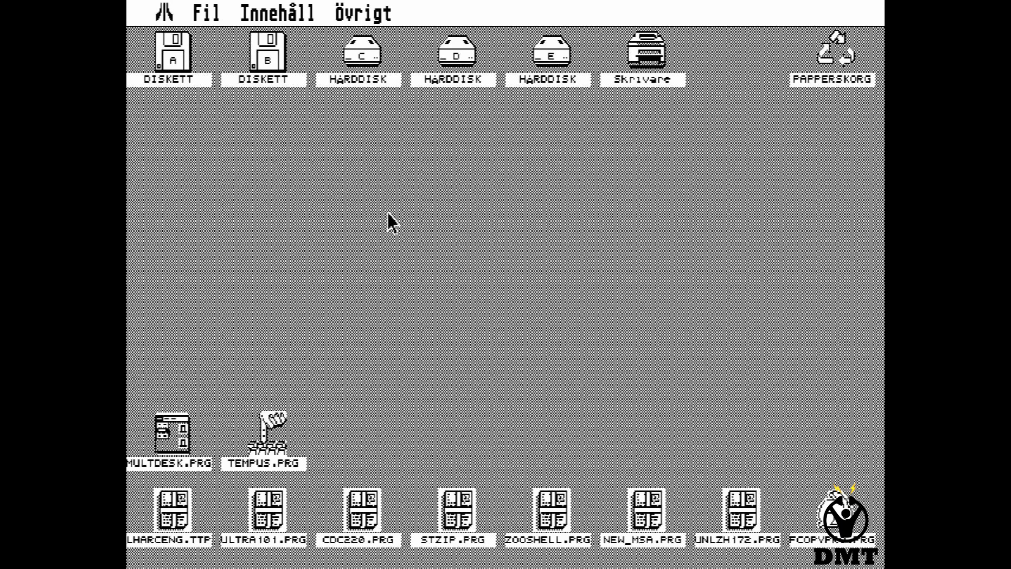
Dismiss the desk menu, open drive D: and open its INTERNET folder.
mouse_move(163, 14)
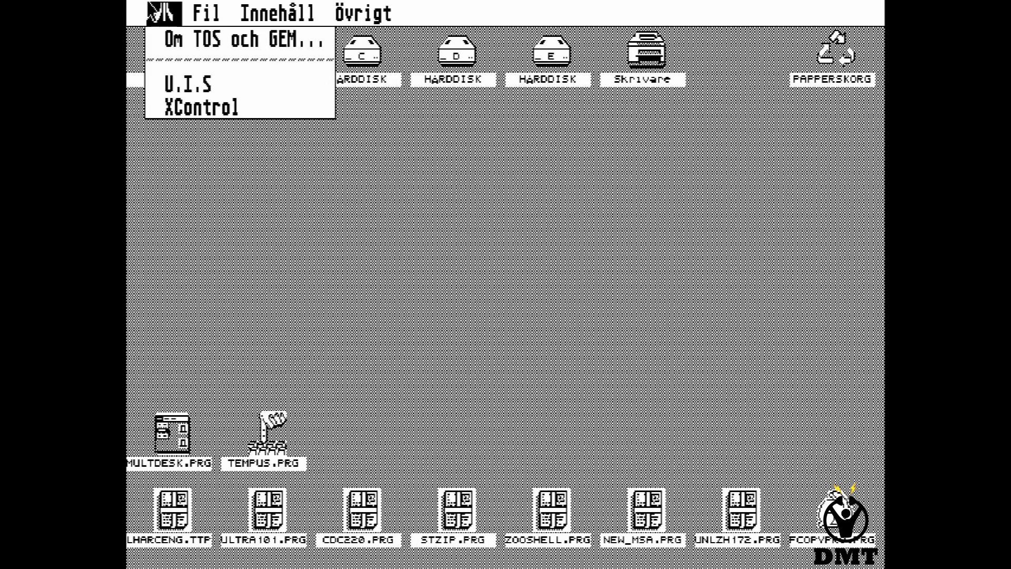
click(339, 139)
double_click(440, 62)
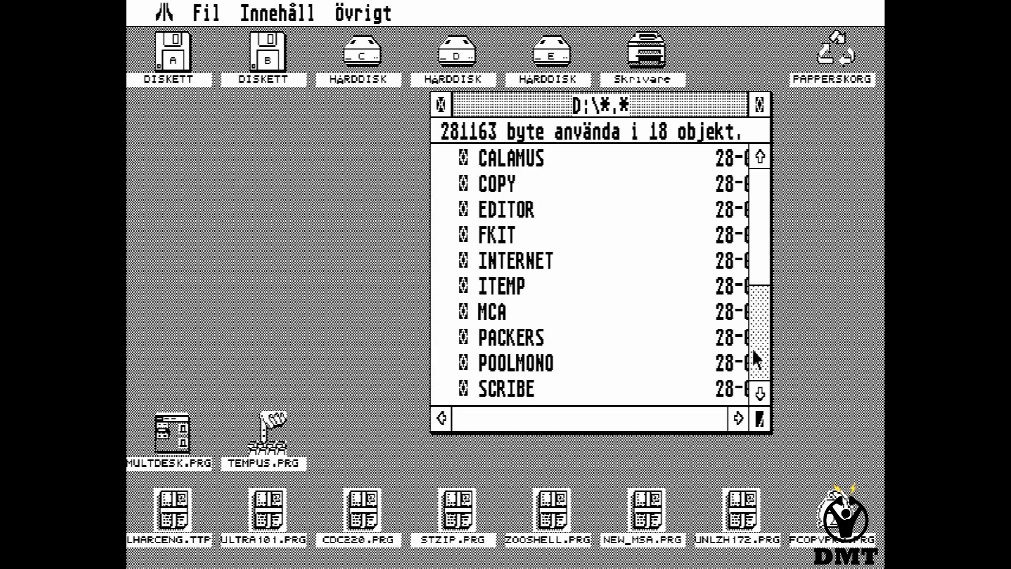
click(769, 355)
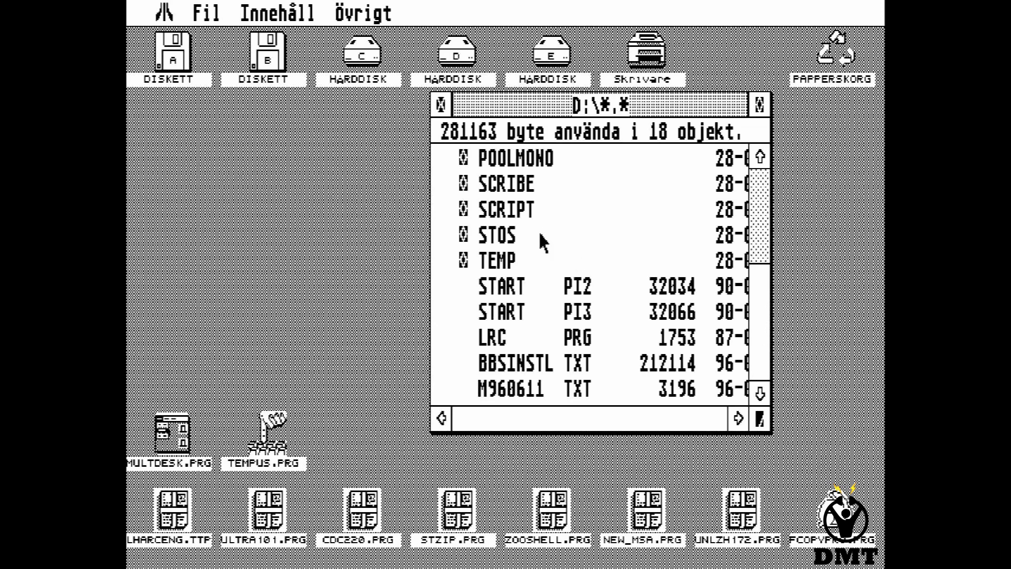
click(769, 209)
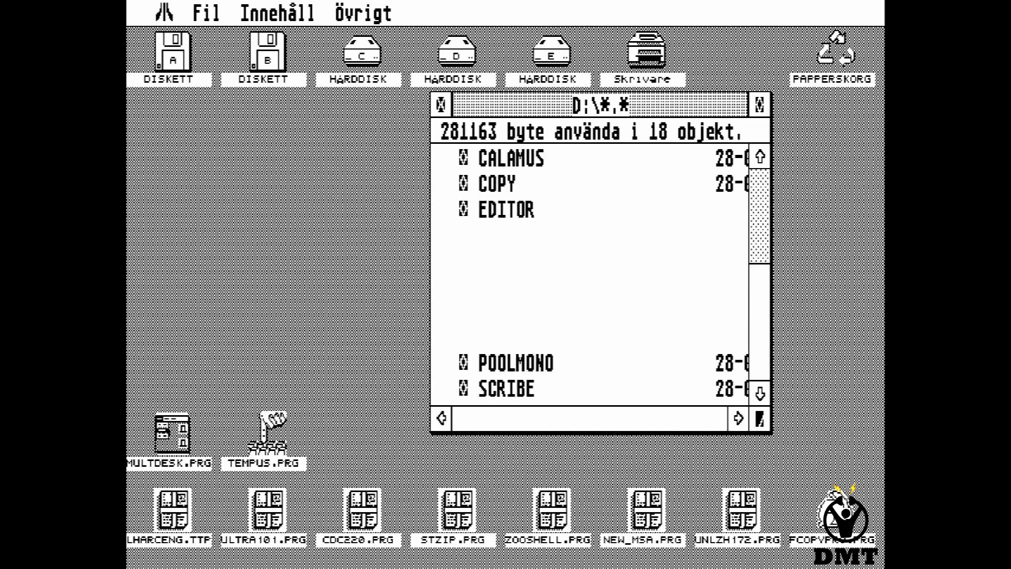
click(539, 260)
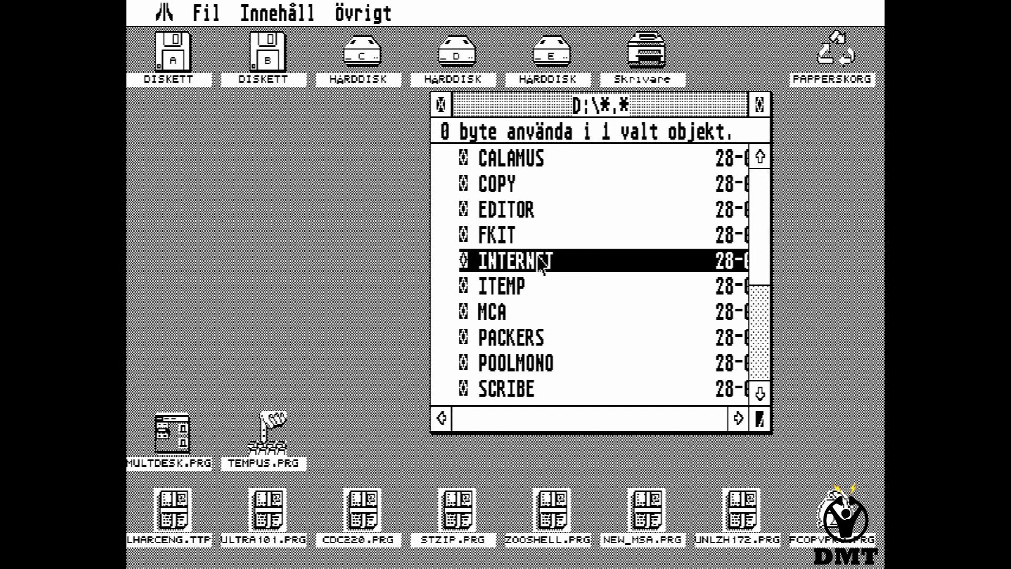
double_click(539, 261)
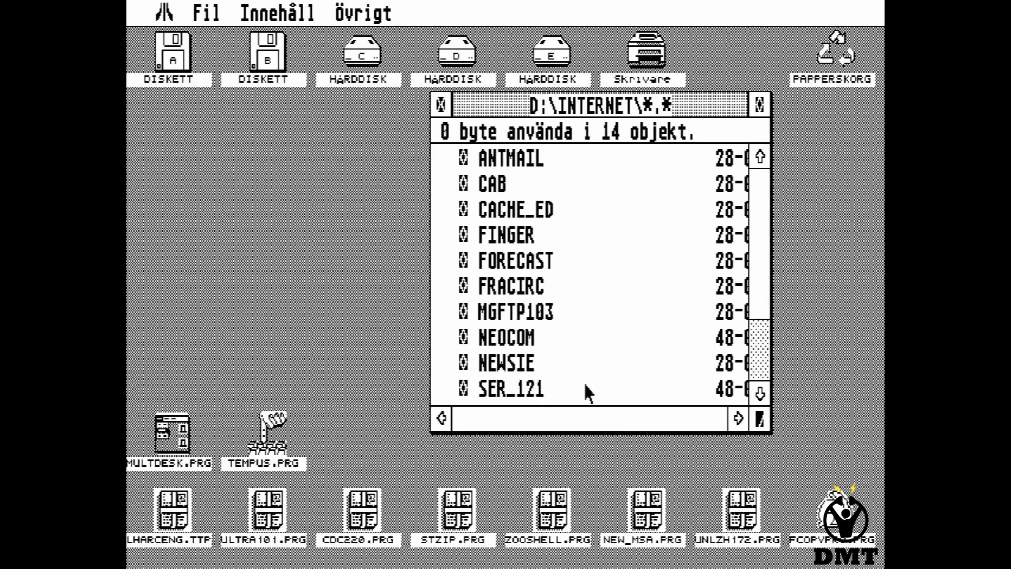
Open STING126\AUTO and run STING.PRG to install STinG 01.26.
click(761, 357)
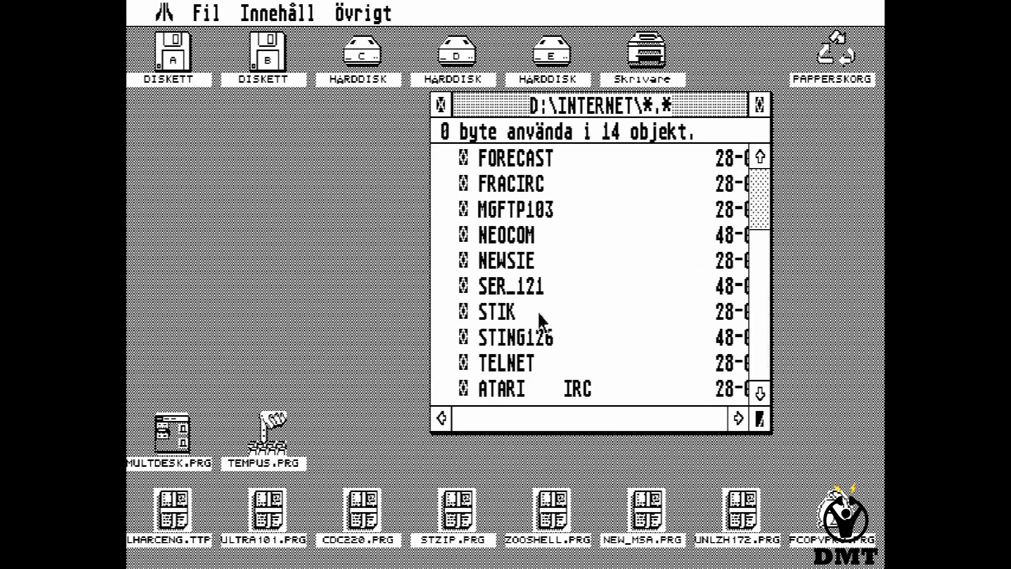
double_click(542, 338)
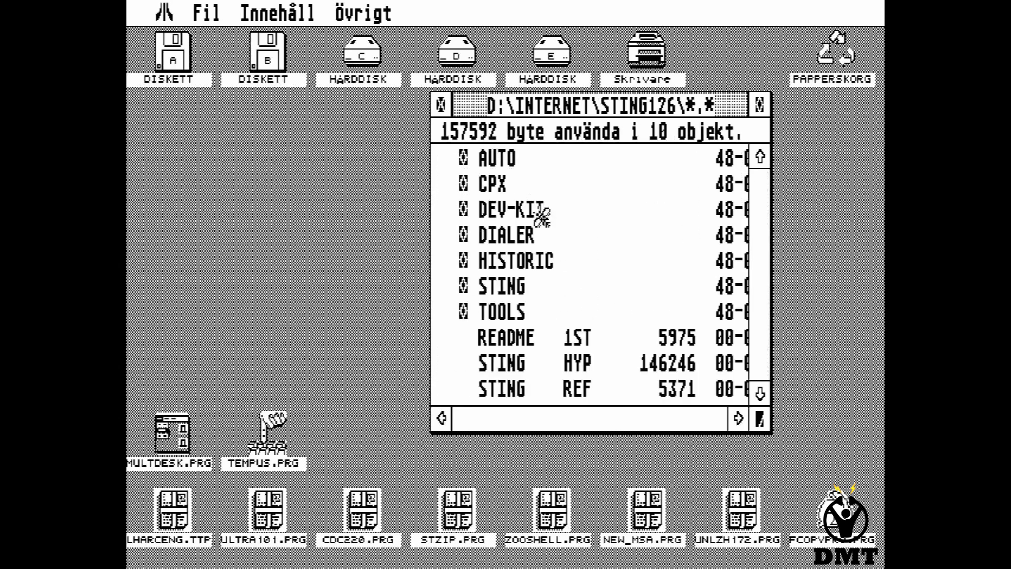
double_click(528, 164)
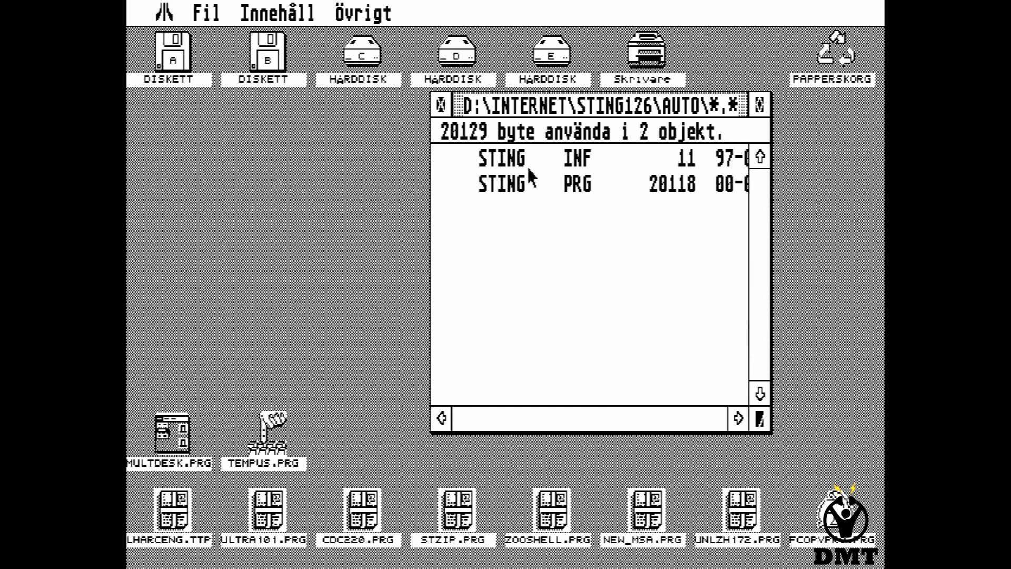
double_click(527, 185)
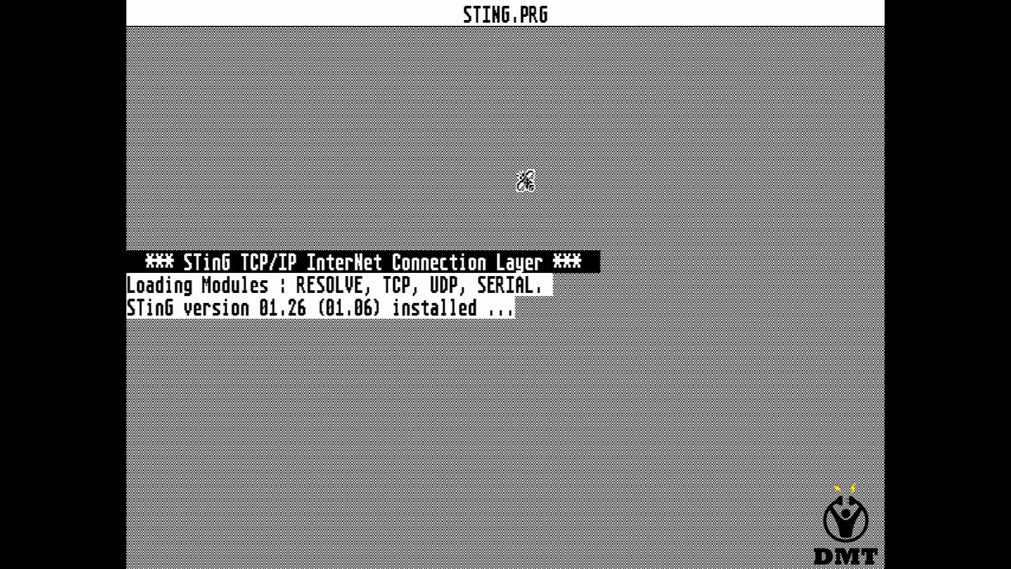
In XControl's STinG Port Setup, switch the General connection type from SLIP to PPP.
mouse_move(164, 13)
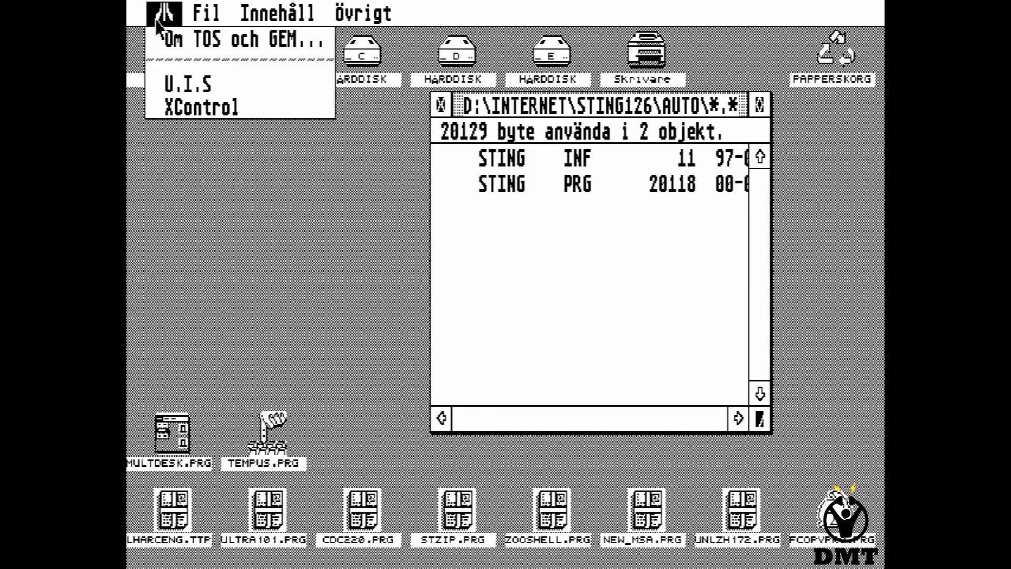
click(189, 107)
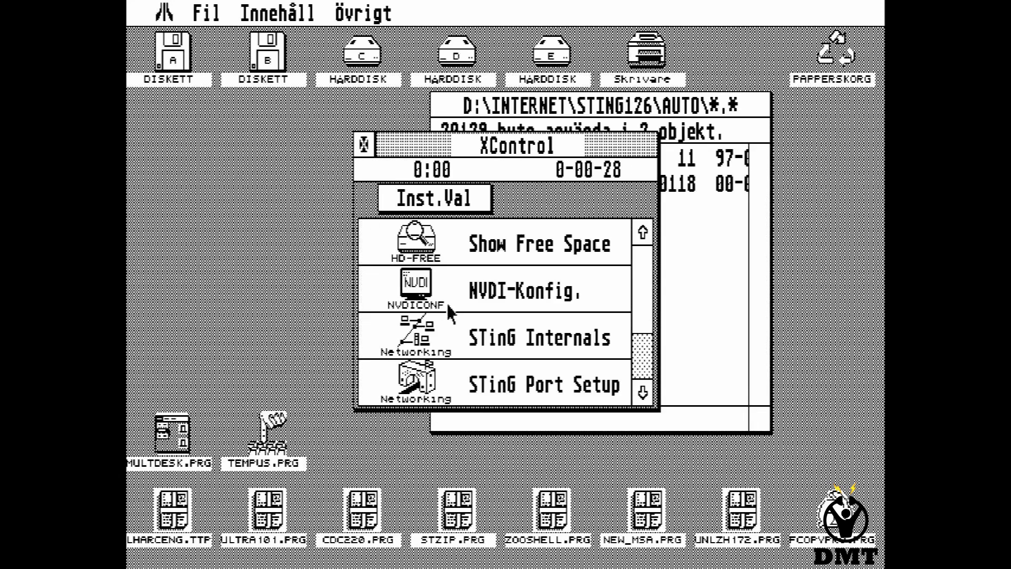
double_click(518, 385)
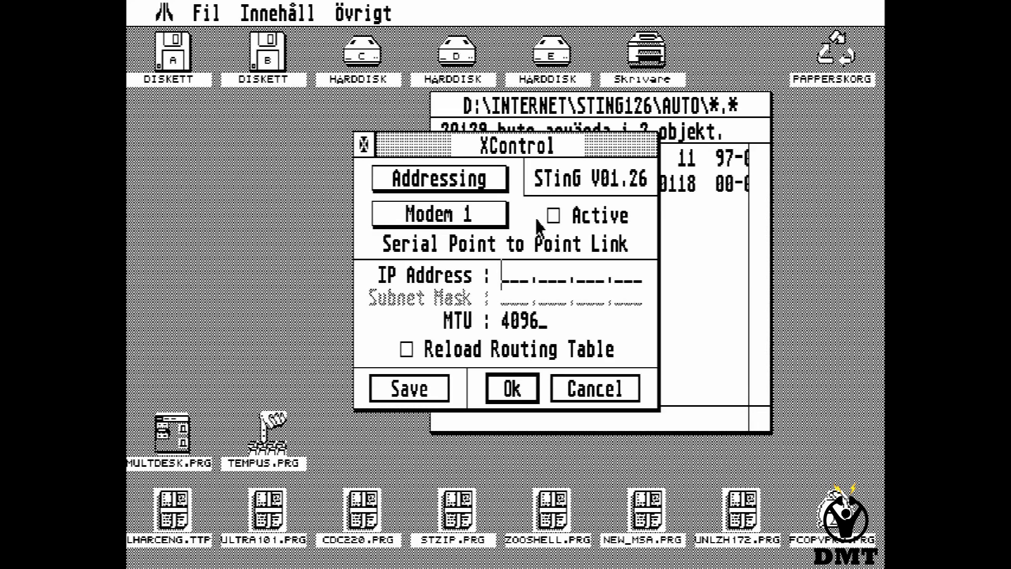
click(466, 178)
click(459, 209)
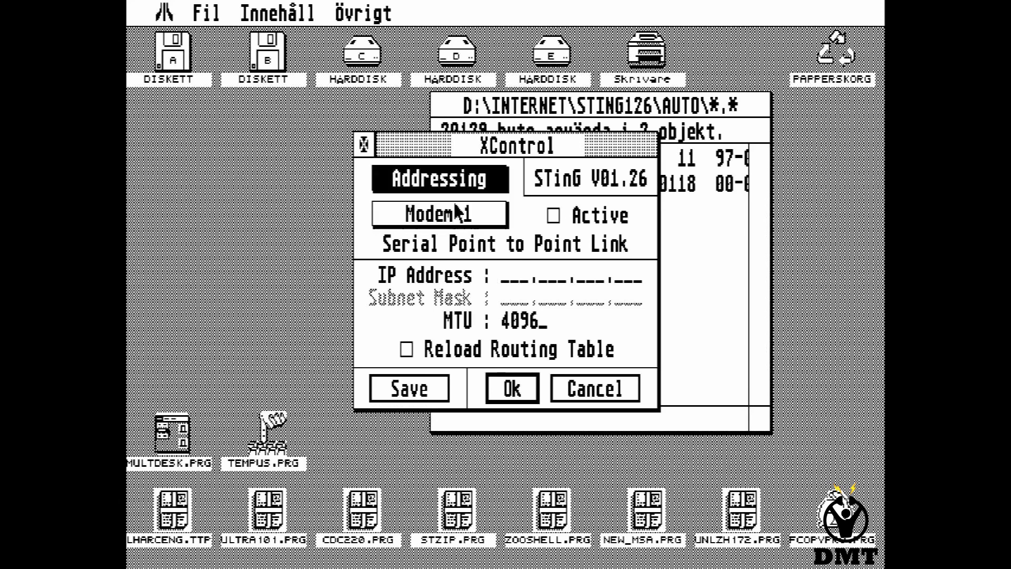
click(497, 284)
On the Addressing page, give Modem 1 the IP 192.168.0.254 and mark it active.
click(464, 179)
click(473, 191)
click(469, 213)
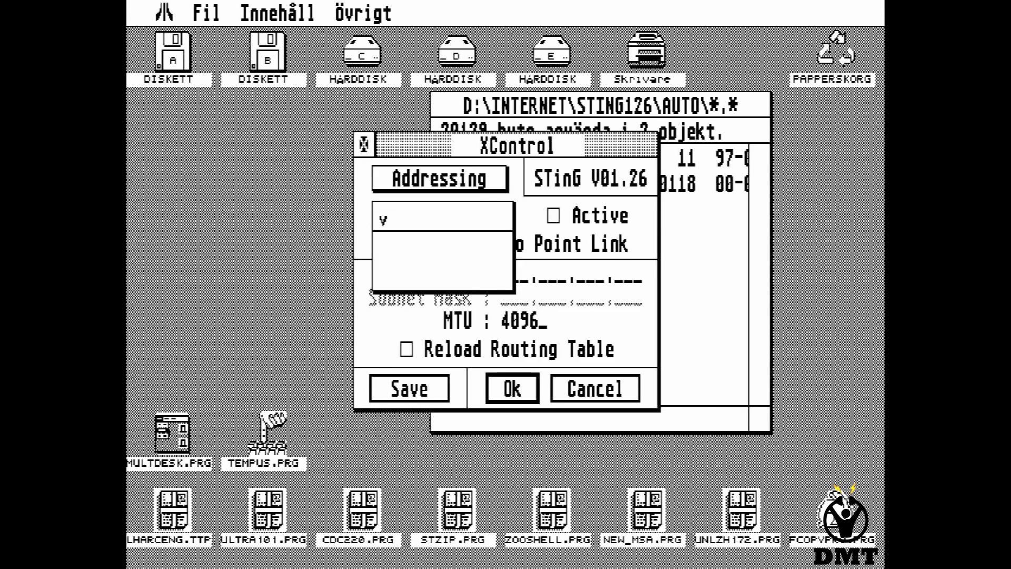
click(473, 222)
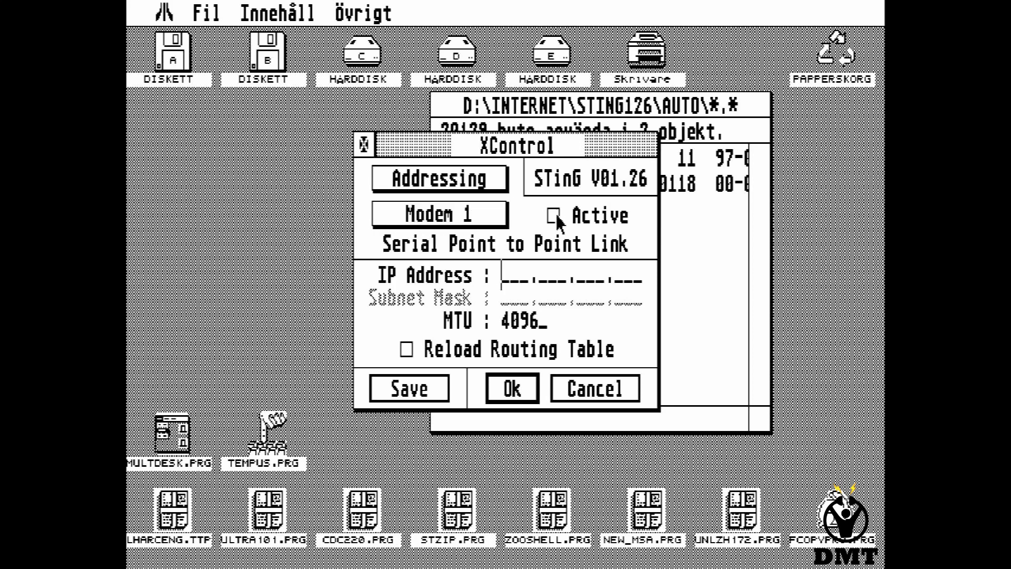
text(19)
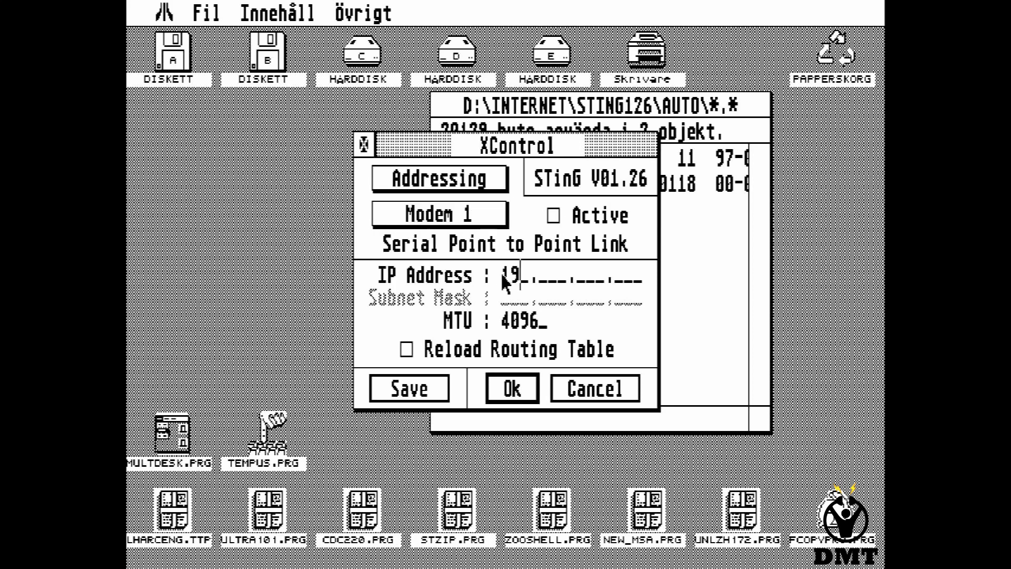
text(2.168.0  .254)
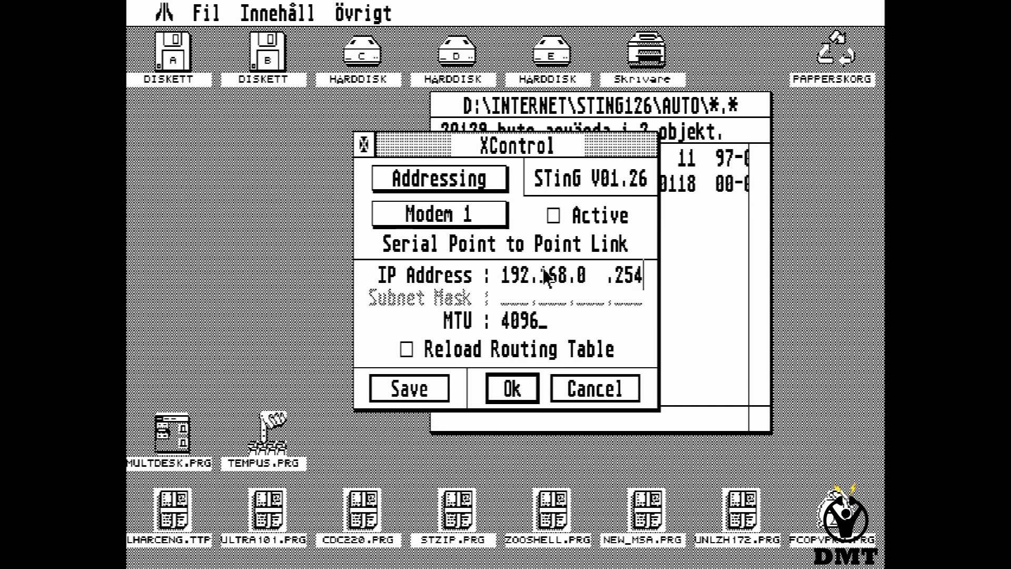
click(553, 216)
Close XControl and launch MG-FTP.PRG from D:\INTERNET\MGFTP103.
click(363, 145)
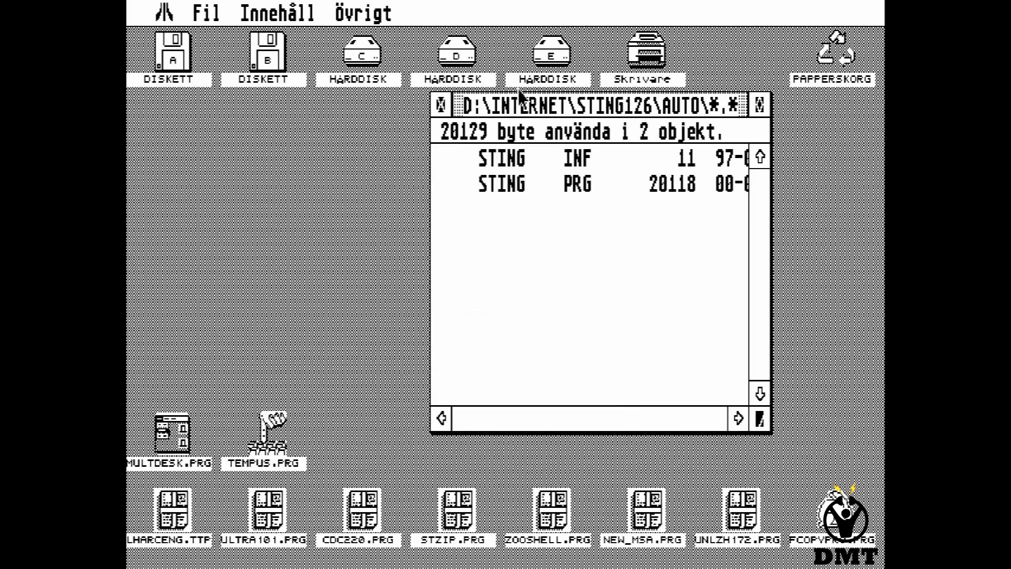
click(441, 104)
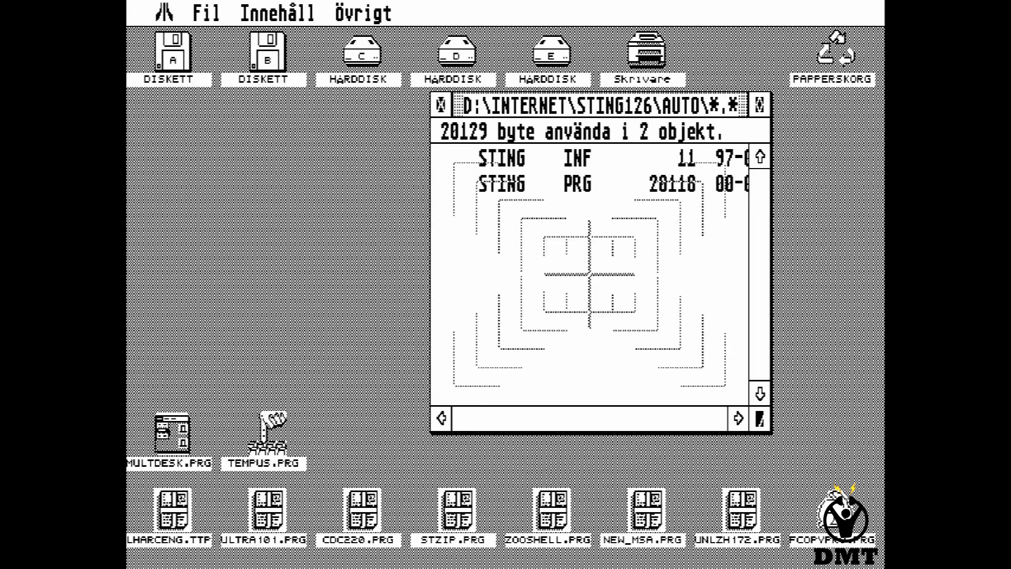
click(442, 105)
double_click(561, 316)
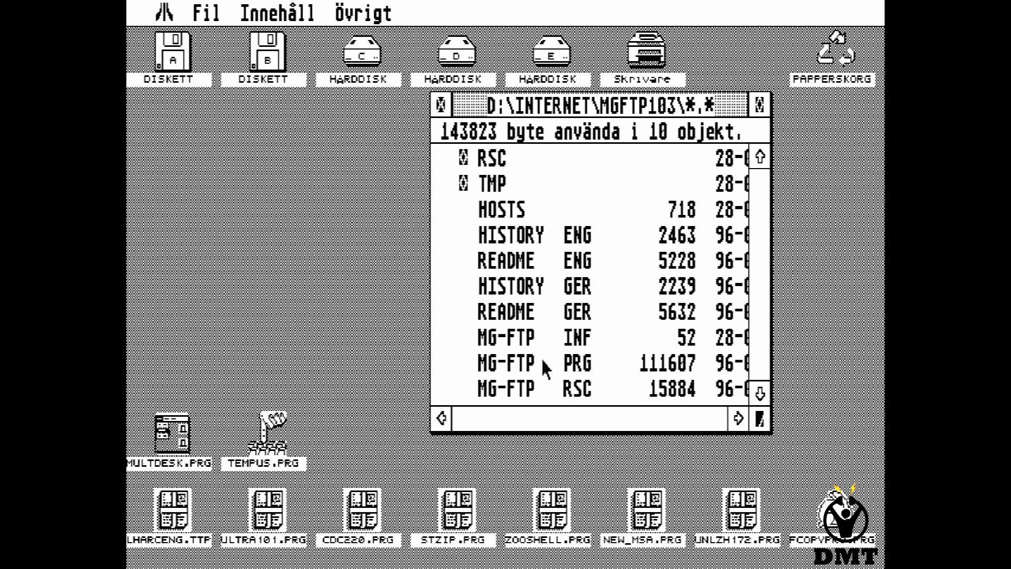
double_click(544, 363)
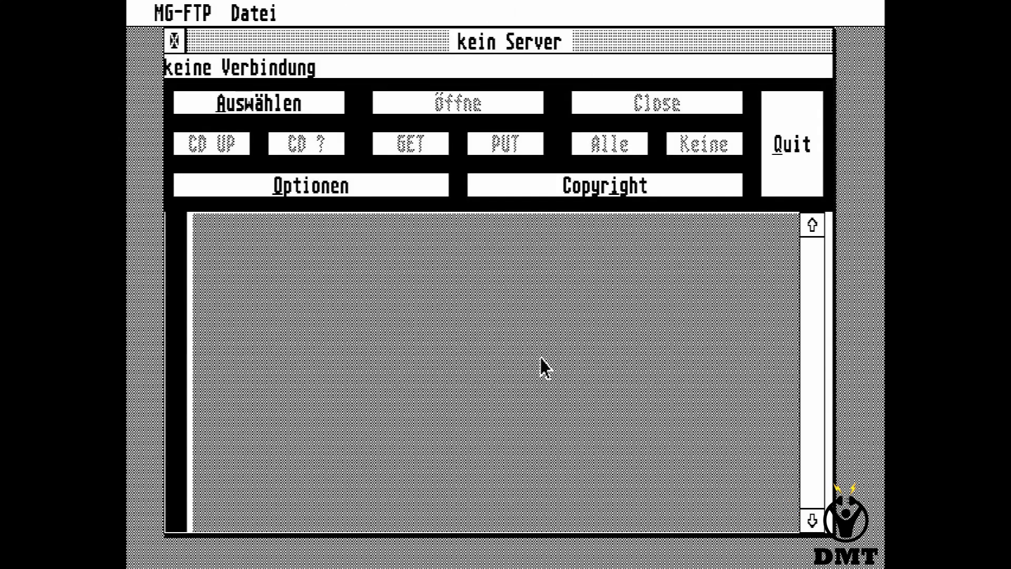
Choose ftp.sunet.se as the FTP server.
click(294, 106)
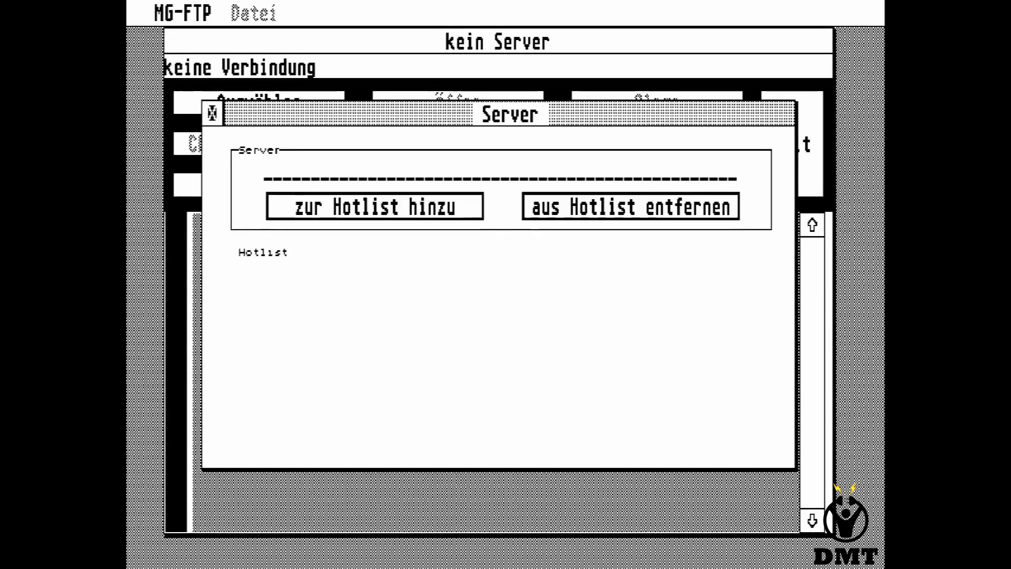
text(ftp.sunet.s)
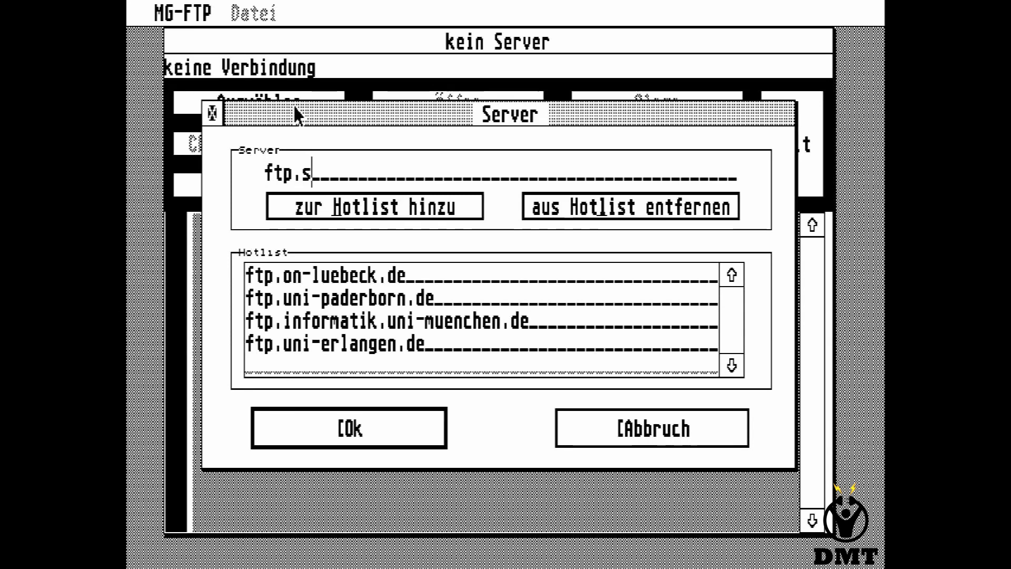
text(e)
click(383, 427)
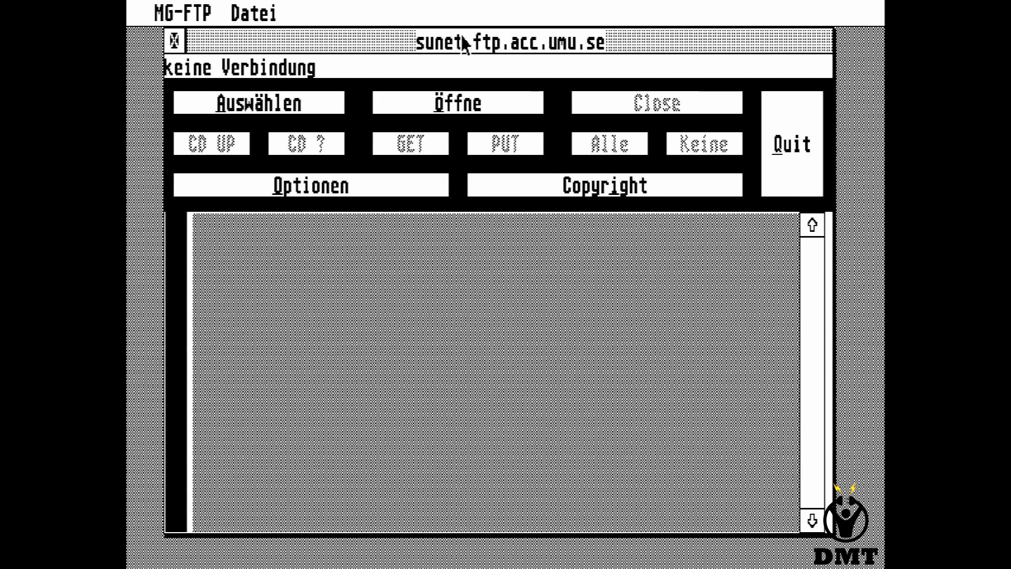
Connect to sunet.ftp.acc.umu.se with login name anonymous, replacing the sample password, on port 21.
click(467, 110)
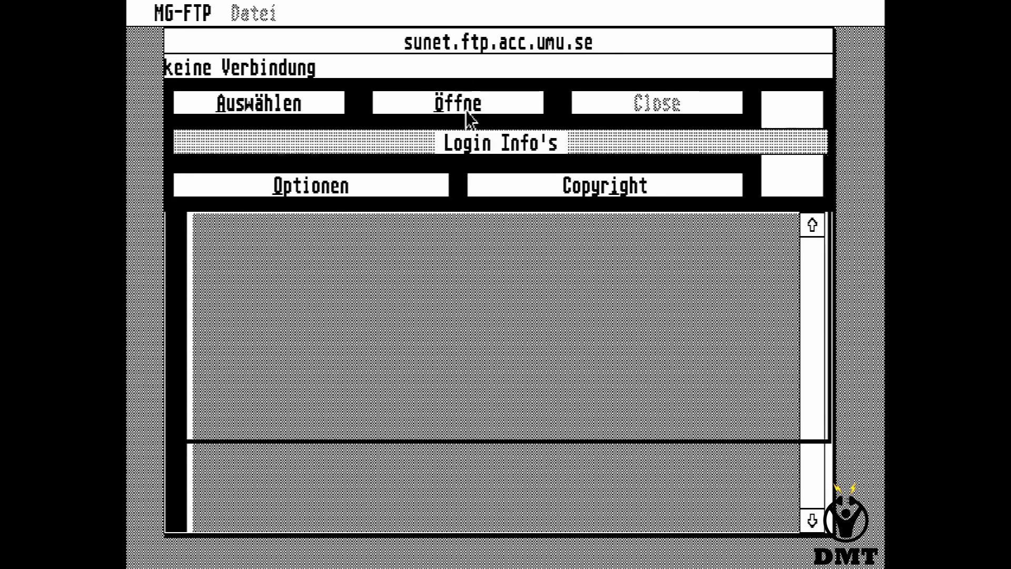
key(BackSpace)
key(BackSpace)
key(BackSpace)
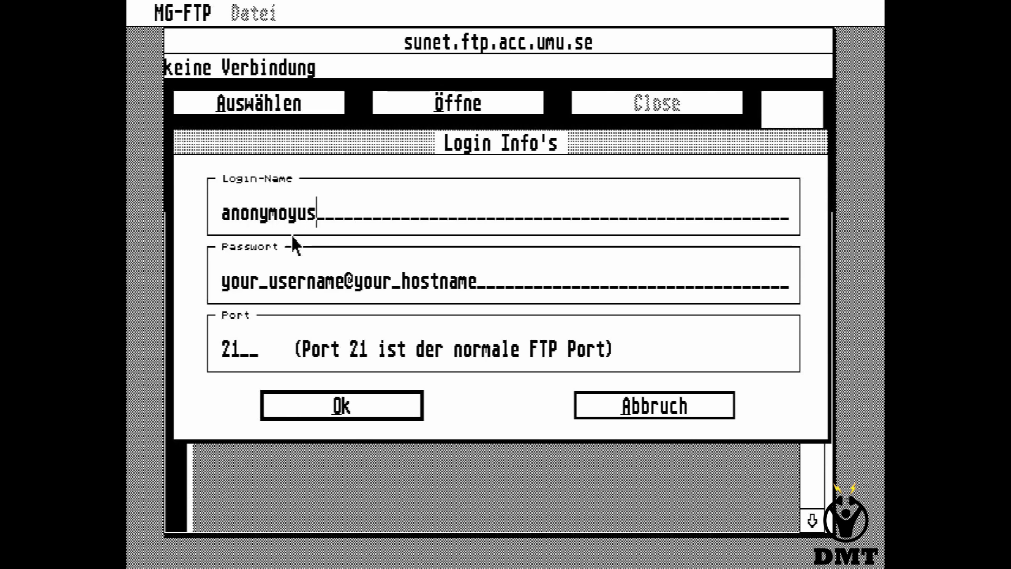
key(BackSpace)
key(BackSpace)
key(BackSpace)
key(BackSpace)
key(BackSpace)
key(BackSpace)
key(BackSpace)
key(BackSpace)
key(BackSpace)
key(BackSpace)
key(BackSpace)
key(BackSpace)
key(BackSpace)
key(BackSpace)
key(BackSpace)
key(BackSpace)
key(BackSpace)
key(BackSpace)
key(BackSpace)
key(BackSpace)
key(BackSpace)
key(BackSpace)
key(BackSpace)
click(368, 406)
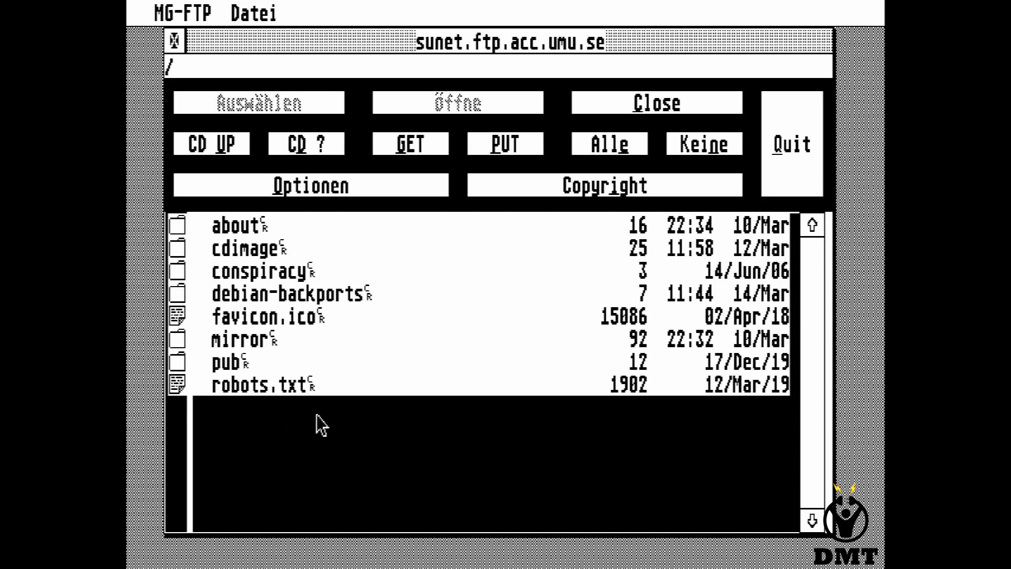
Set the download path to E:\ after the failed attempt and download robots.txt.
click(303, 390)
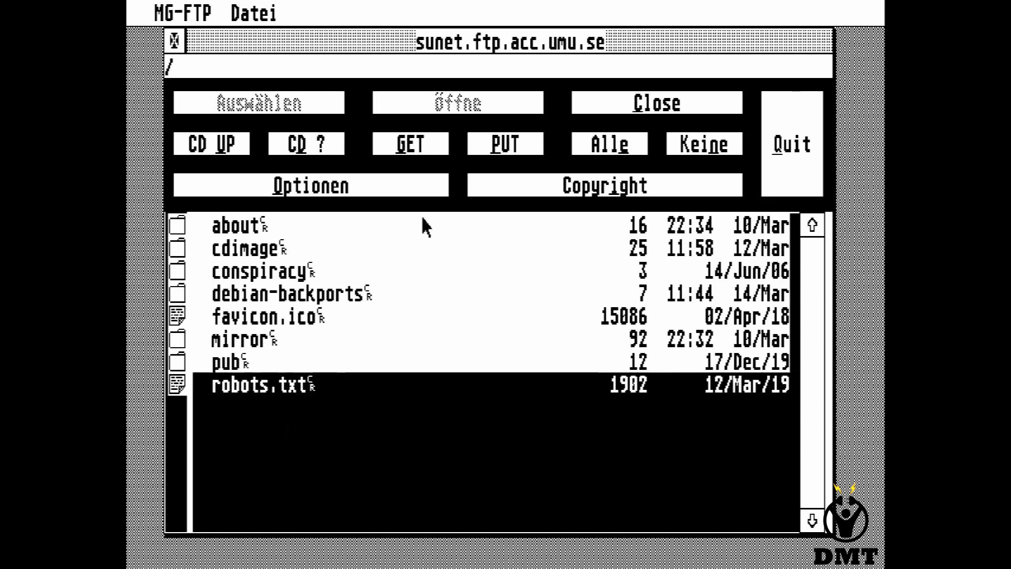
click(420, 144)
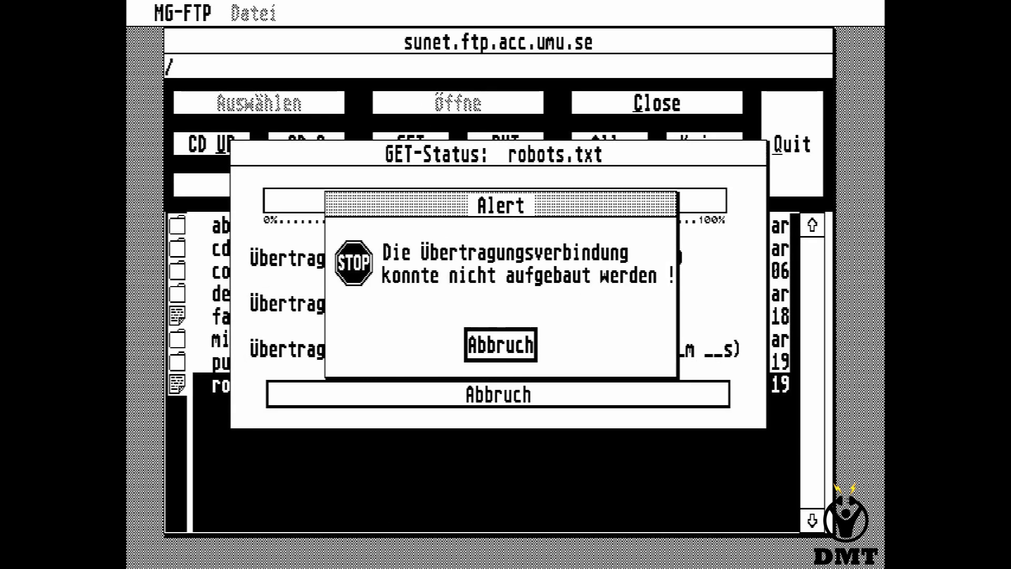
click(500, 345)
click(316, 187)
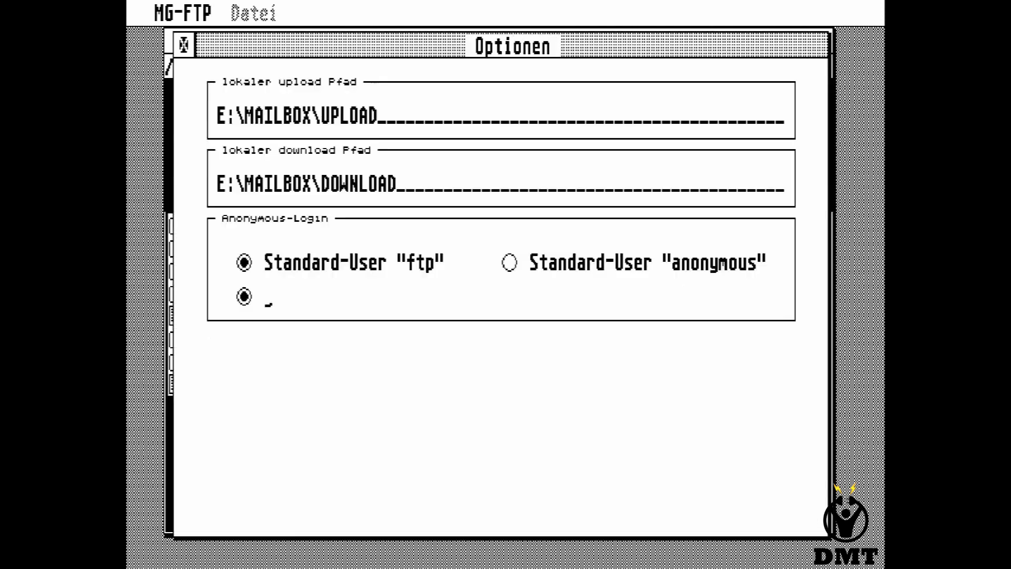
key(BackSpace)
key(BackSpace)
key(BackSpace)
key(BackSpace)
key(BackSpace)
key(BackSpace)
key(BackSpace)
key(BackSpace)
key(BackSpace)
key(BackSpace)
key(BackSpace)
key(BackSpace)
key(BackSpace)
key(BackSpace)
key(BackSpace)
key(BackSpace)
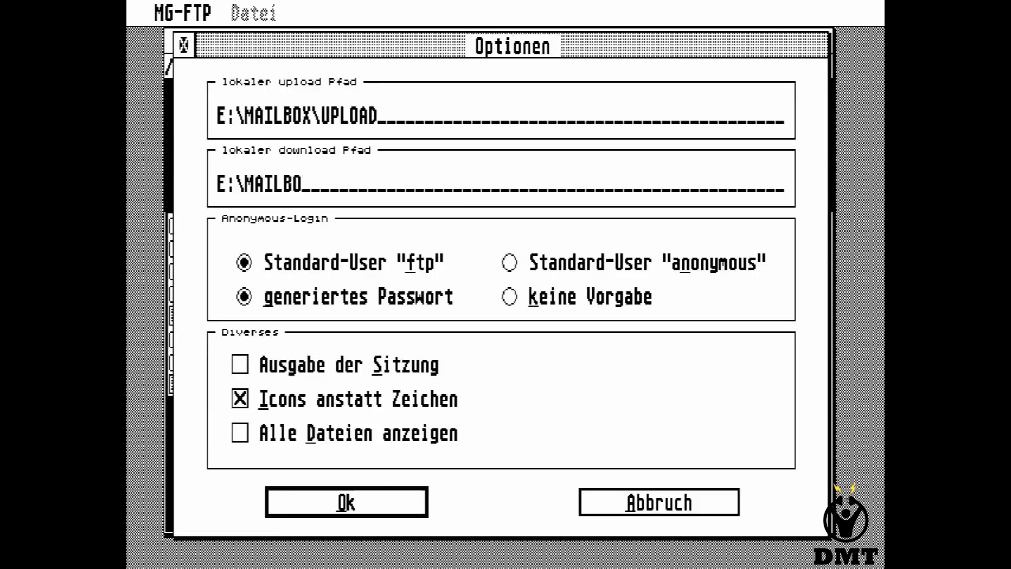
click(407, 510)
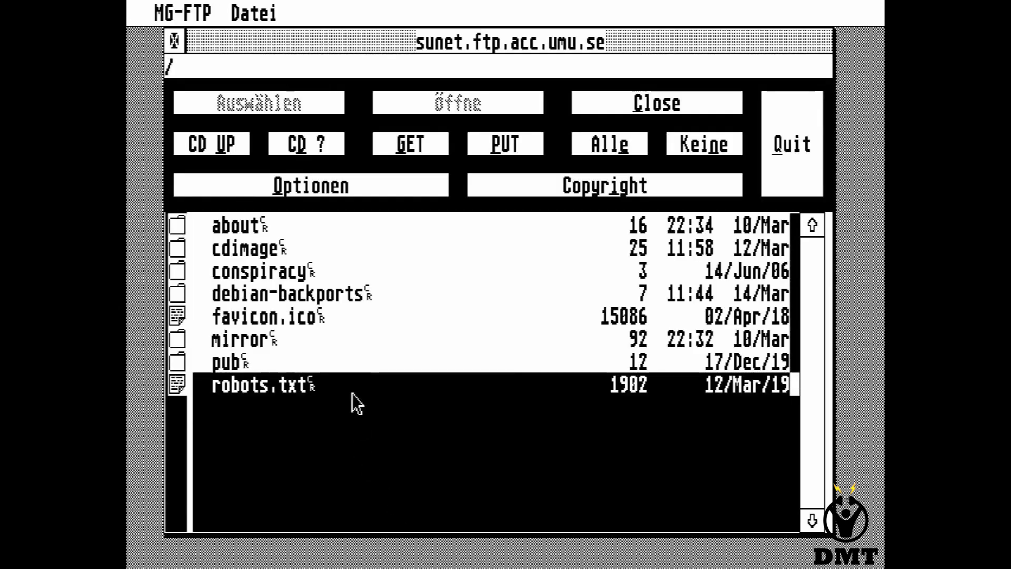
click(429, 141)
Quit MG-FTP via Datei > Ende, dismissing the registration reminder.
mouse_move(240, 15)
click(245, 40)
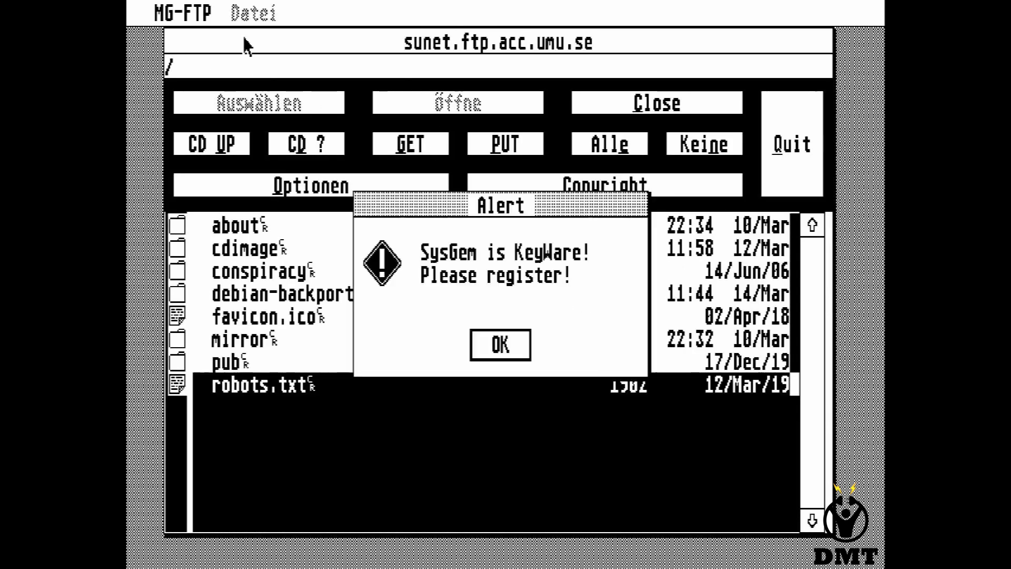
click(503, 346)
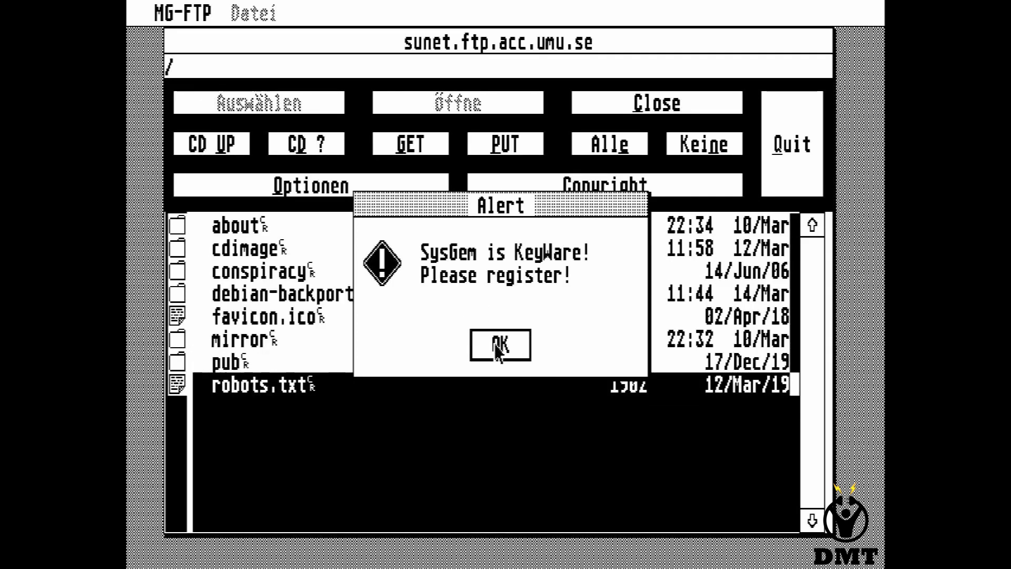
click(495, 345)
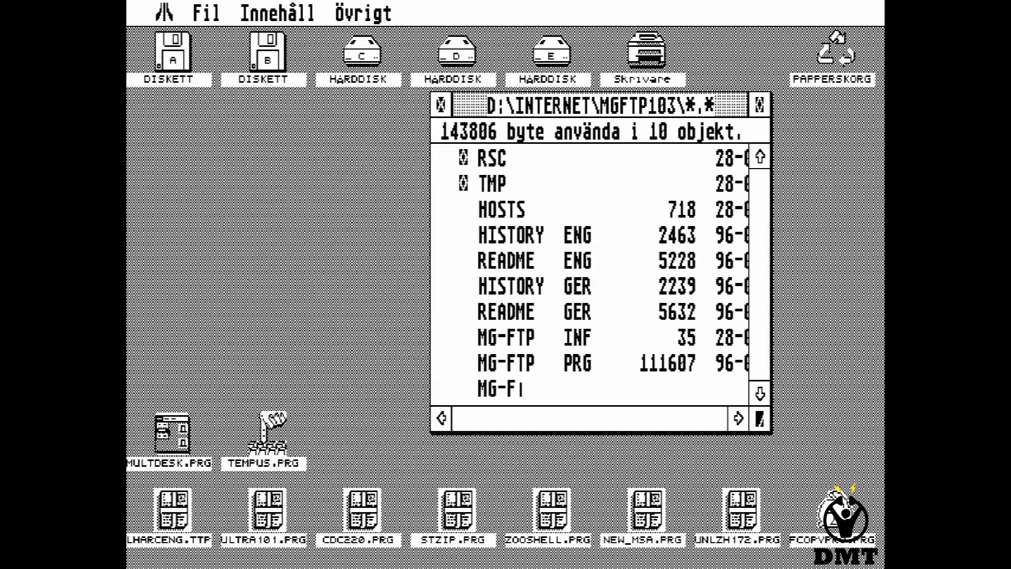
Open drive E:, display ROBOTS TXT on screen, and page through it to the end.
double_click(558, 48)
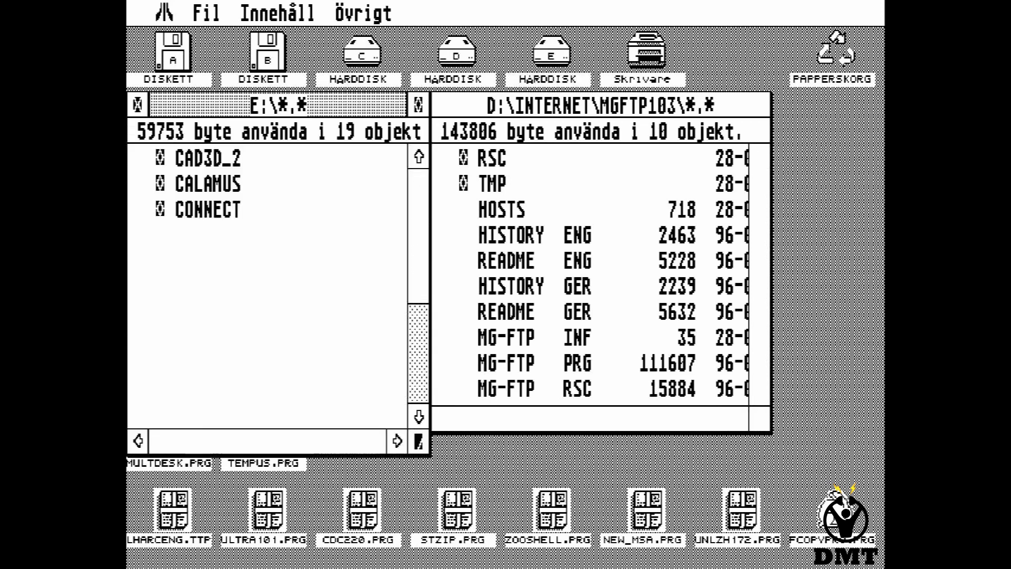
click(424, 340)
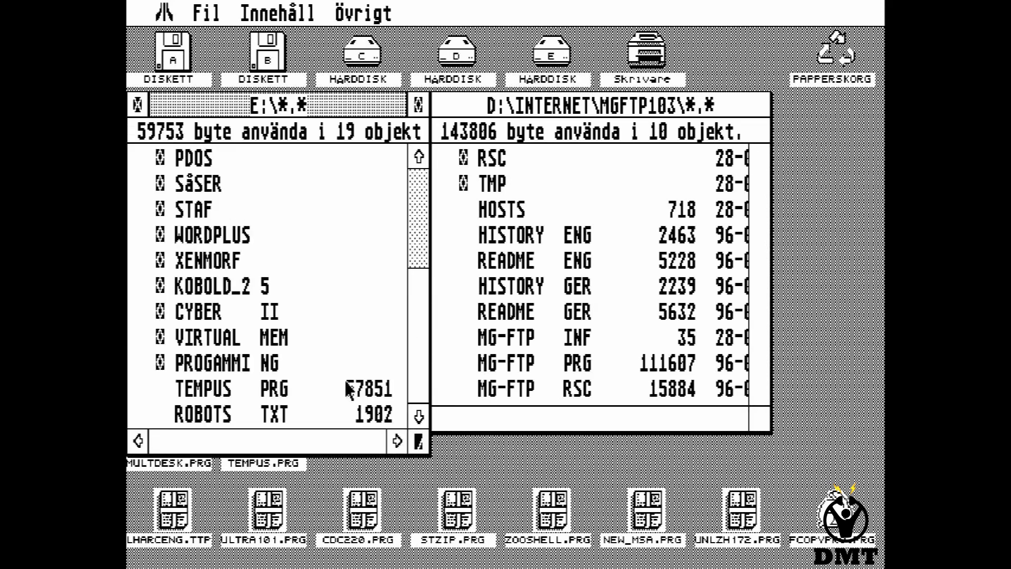
click(287, 417)
double_click(285, 417)
click(389, 363)
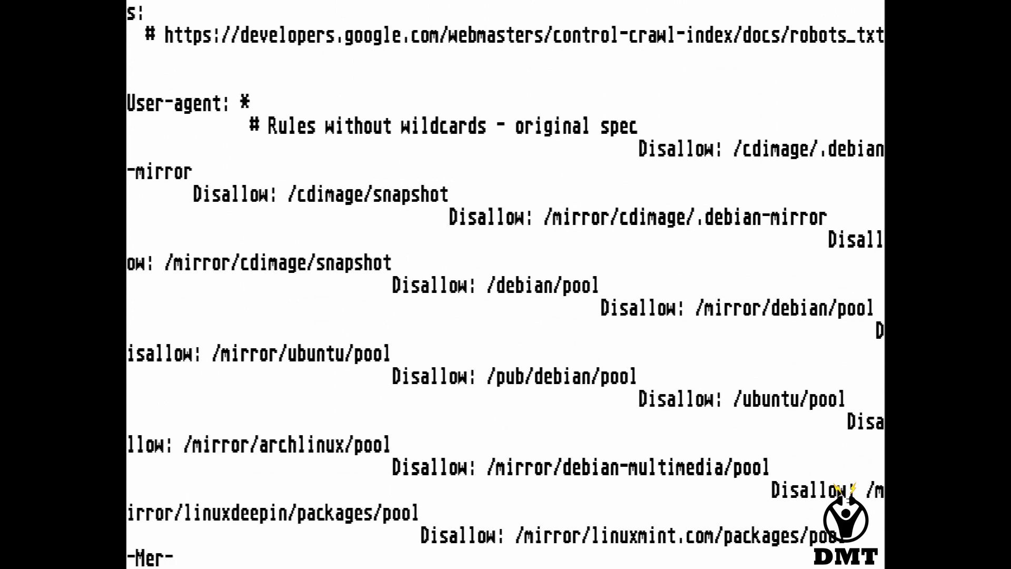
key(space)
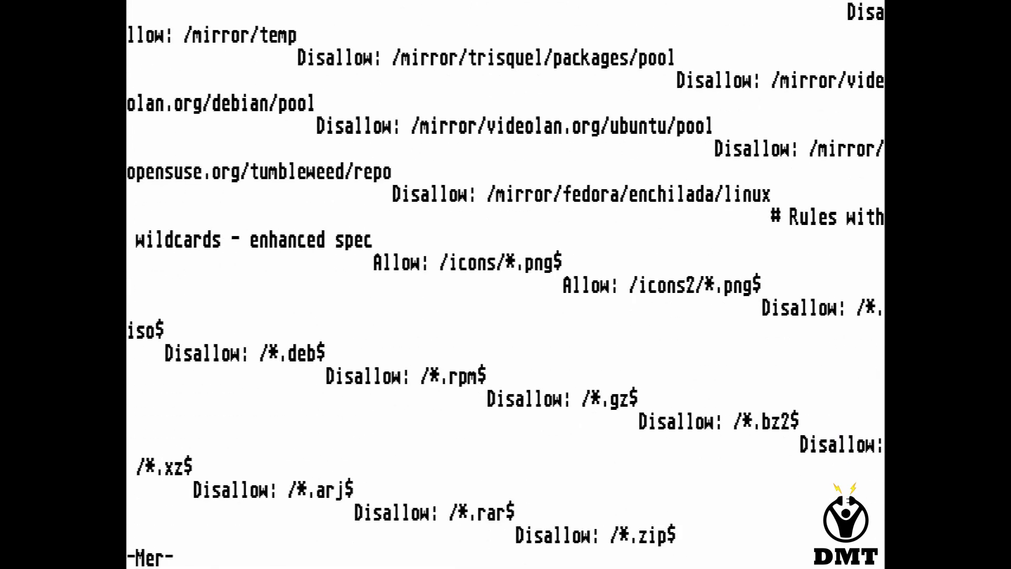
key(space)
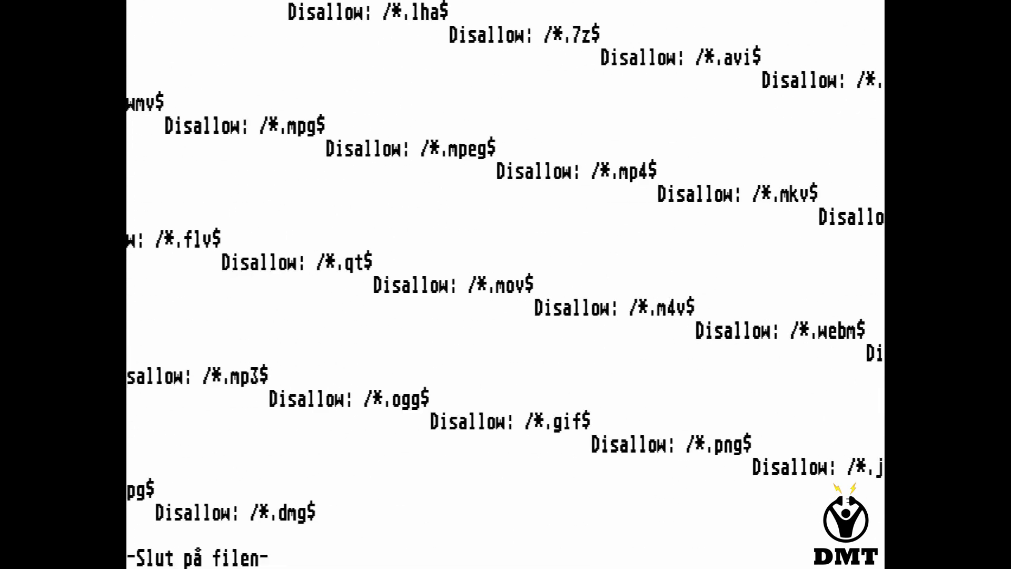
key(space)
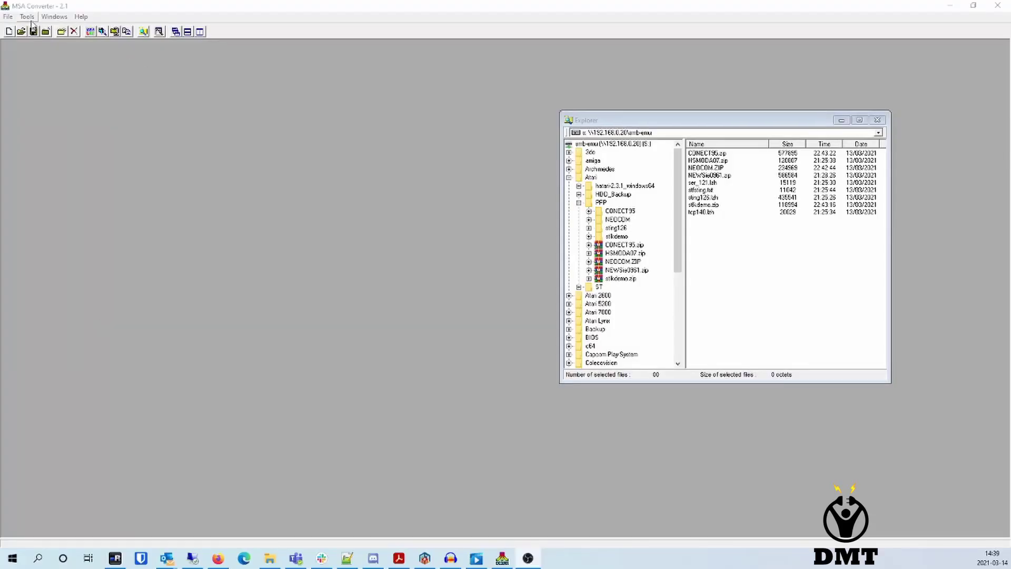
Create a new blank disk image with the default layout and save it as ppp_1.st.
click(8, 16)
click(14, 29)
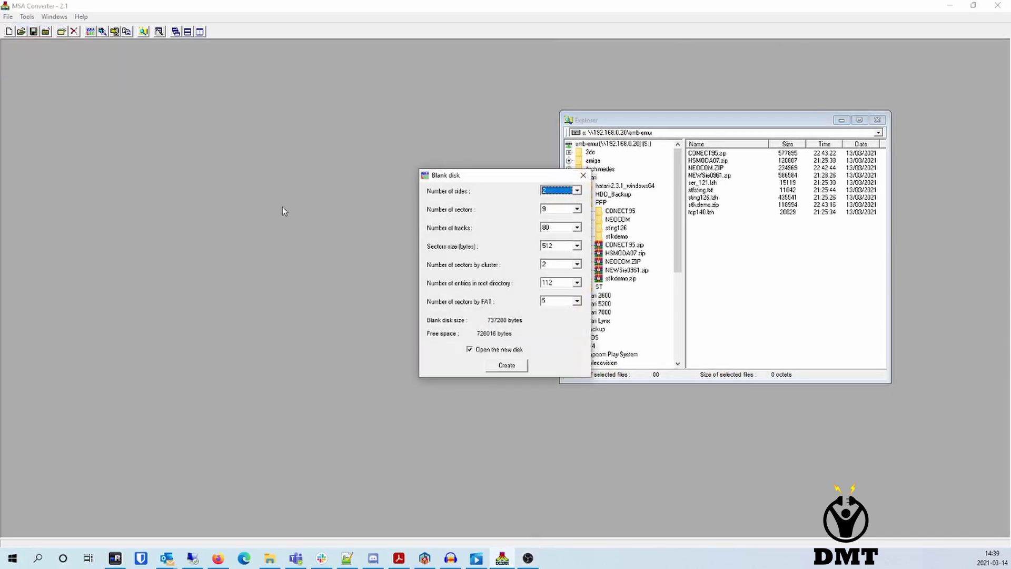
click(523, 366)
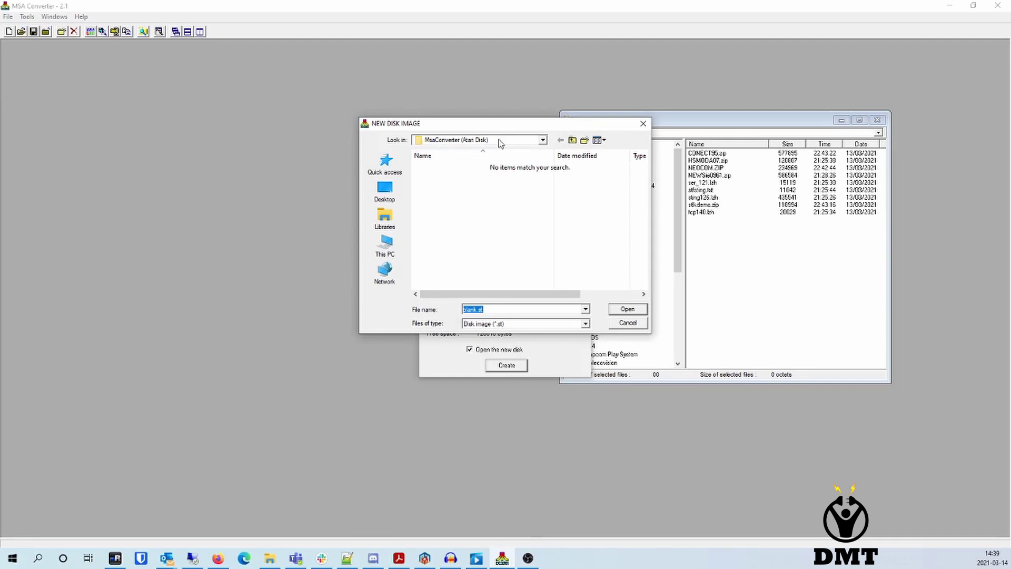
click(512, 309)
double_click(512, 309)
text(ppp_1)
key(Return)
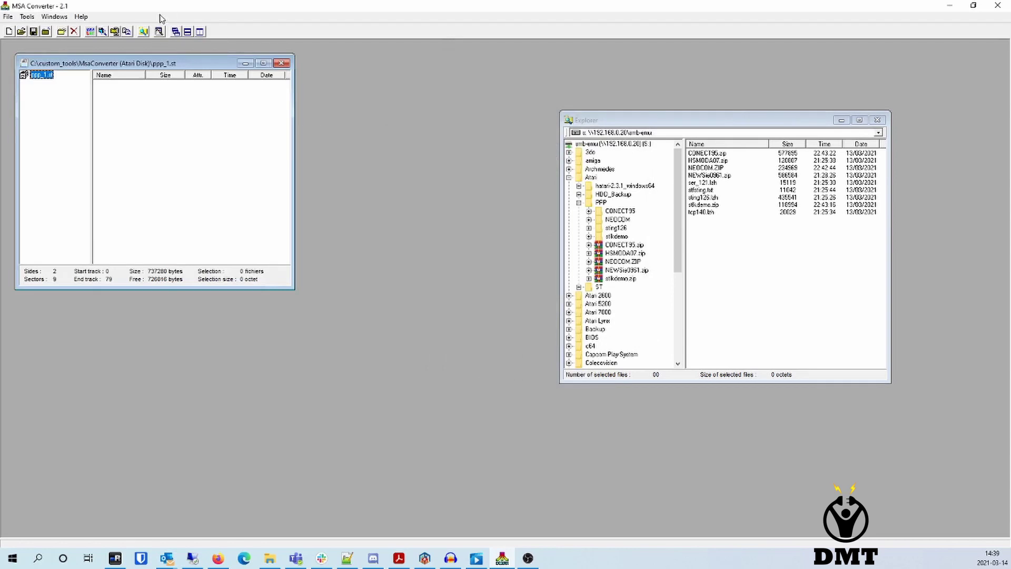
Copy sting126.lzh and ser_121.lzh from the PPP folder onto the disk and save it.
drag(165, 65, 239, 93)
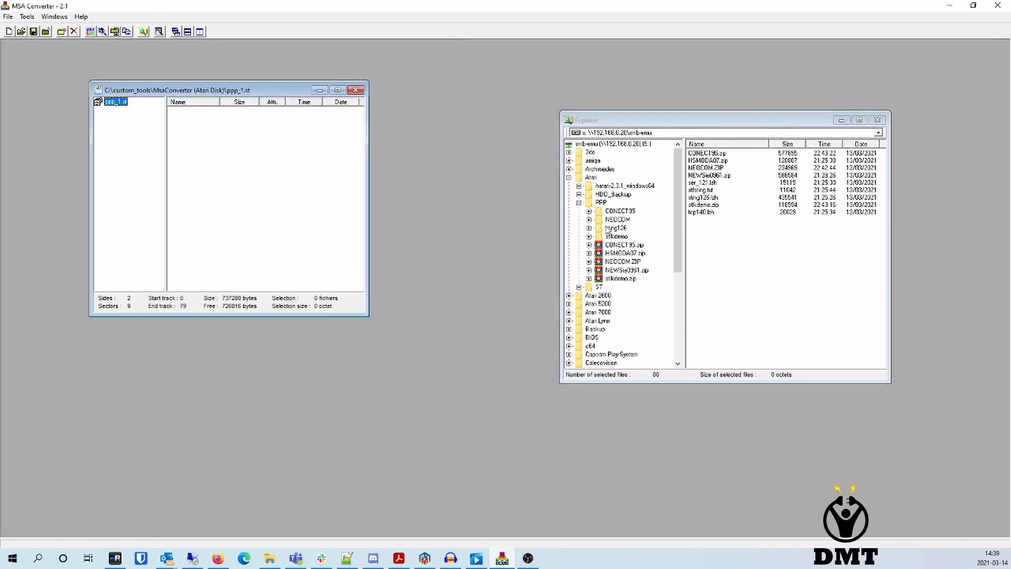
click(752, 255)
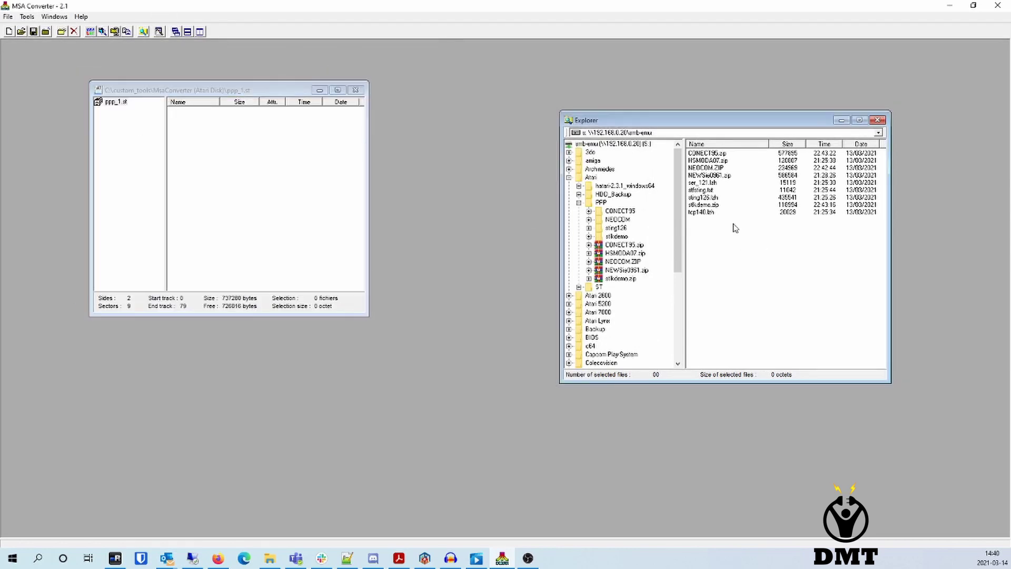
click(706, 198)
drag(706, 197, 222, 185)
click(756, 250)
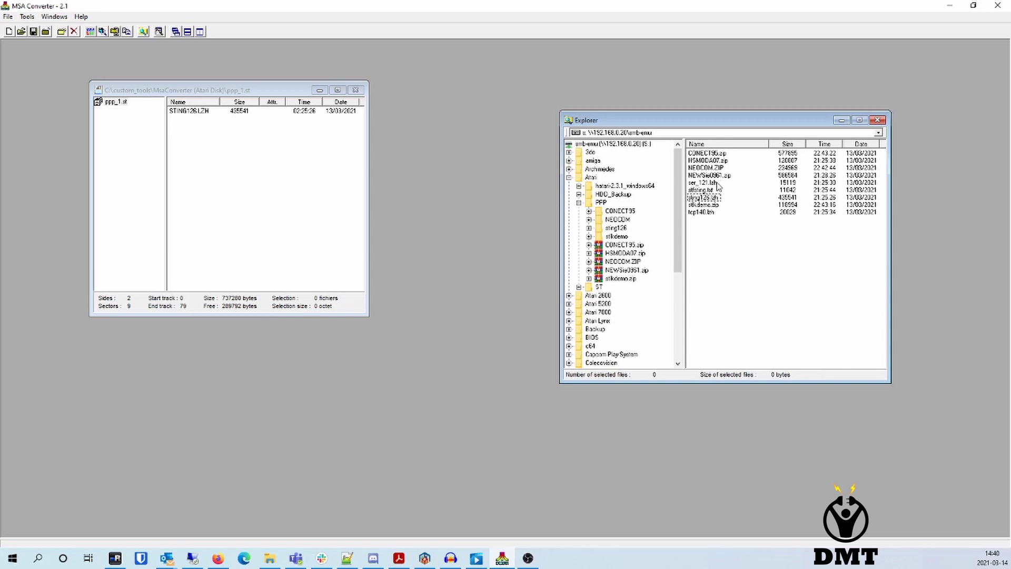
click(707, 183)
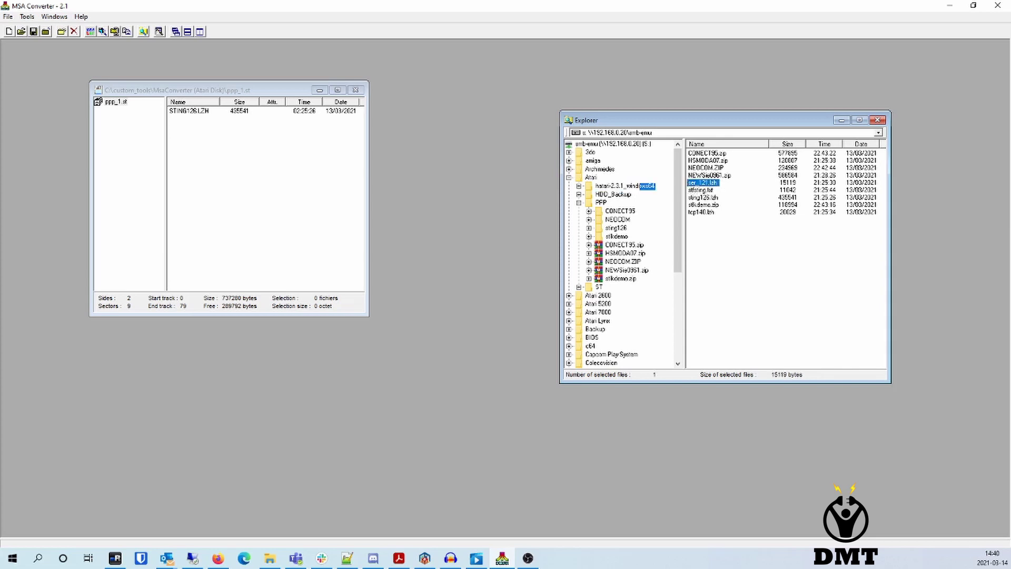
drag(708, 183, 215, 186)
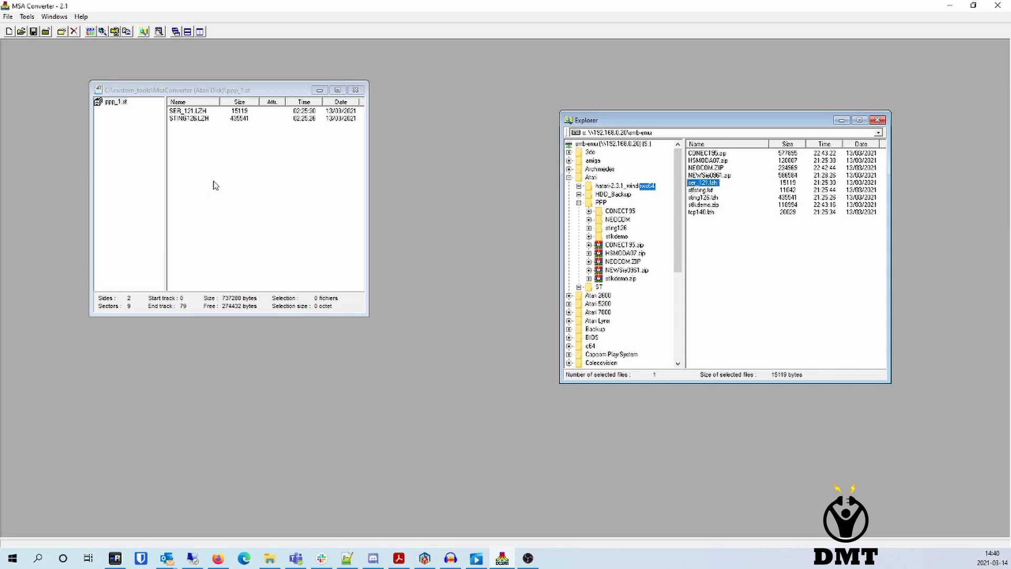
click(33, 32)
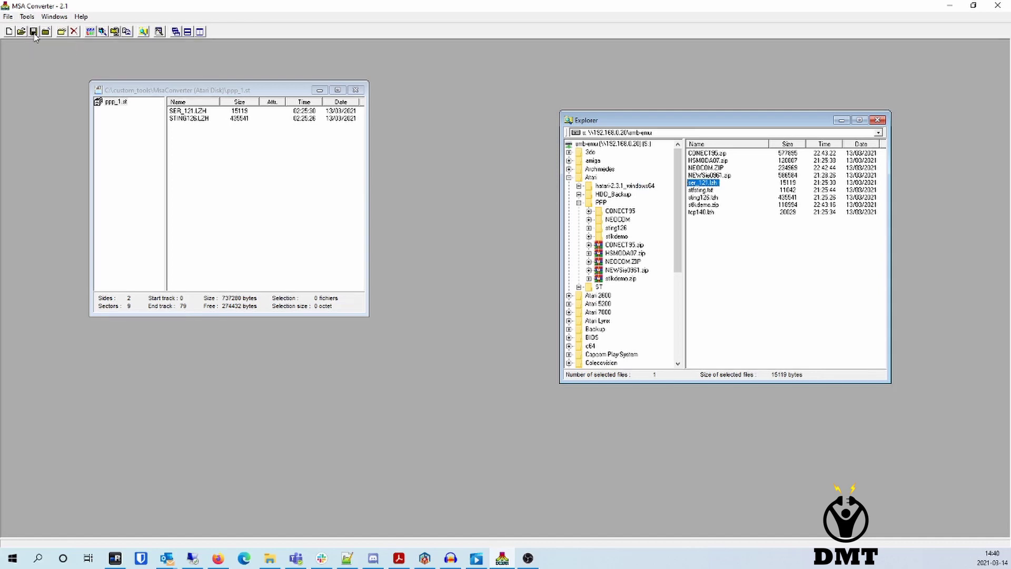